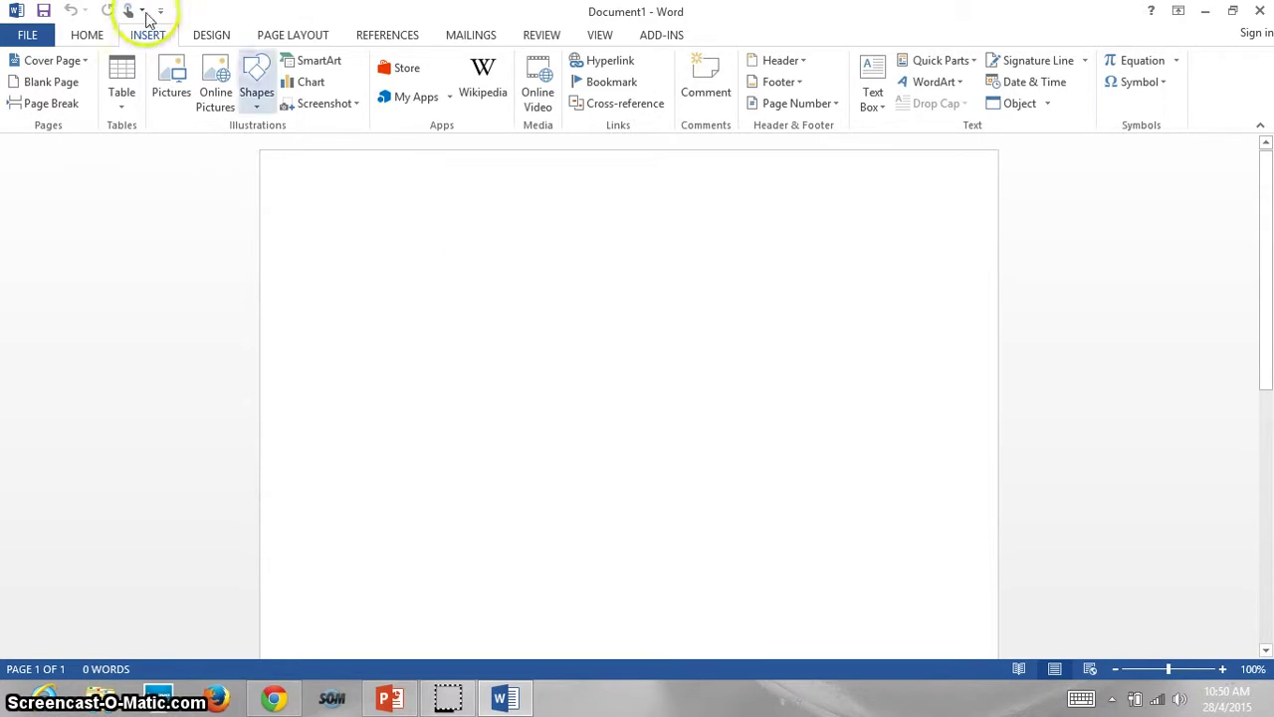
# Open the Insert Chart dialog using Chart on the Insert tab
pyautogui.click(86, 35)
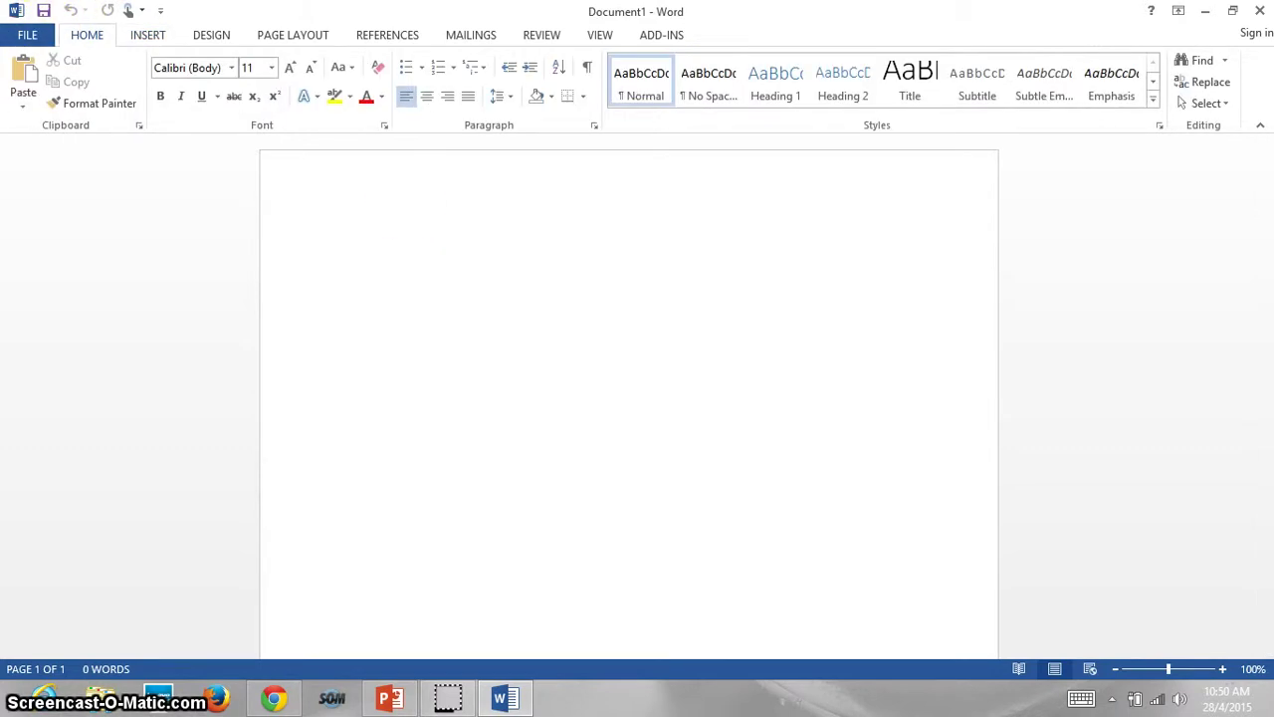
pyautogui.click(149, 36)
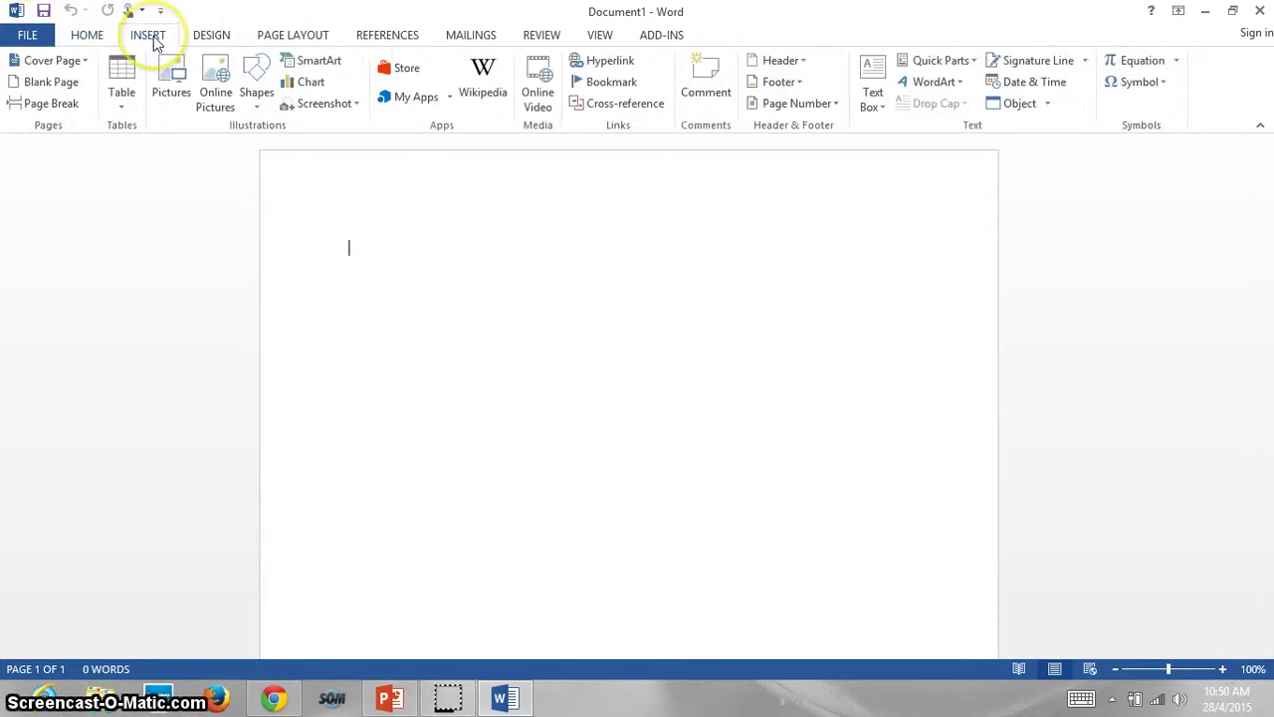
pyautogui.click(311, 84)
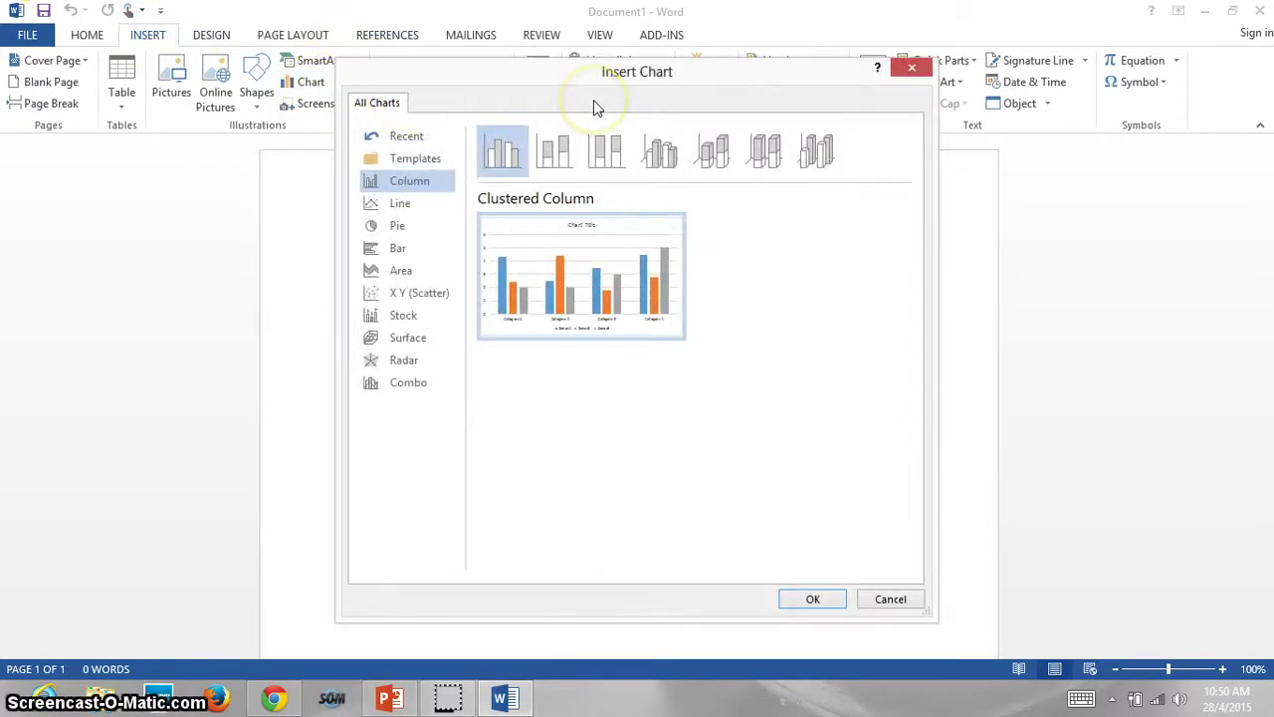
# Preview the Line, Pie, Bar and Area chart types in Insert Chart
pyautogui.click(410, 206)
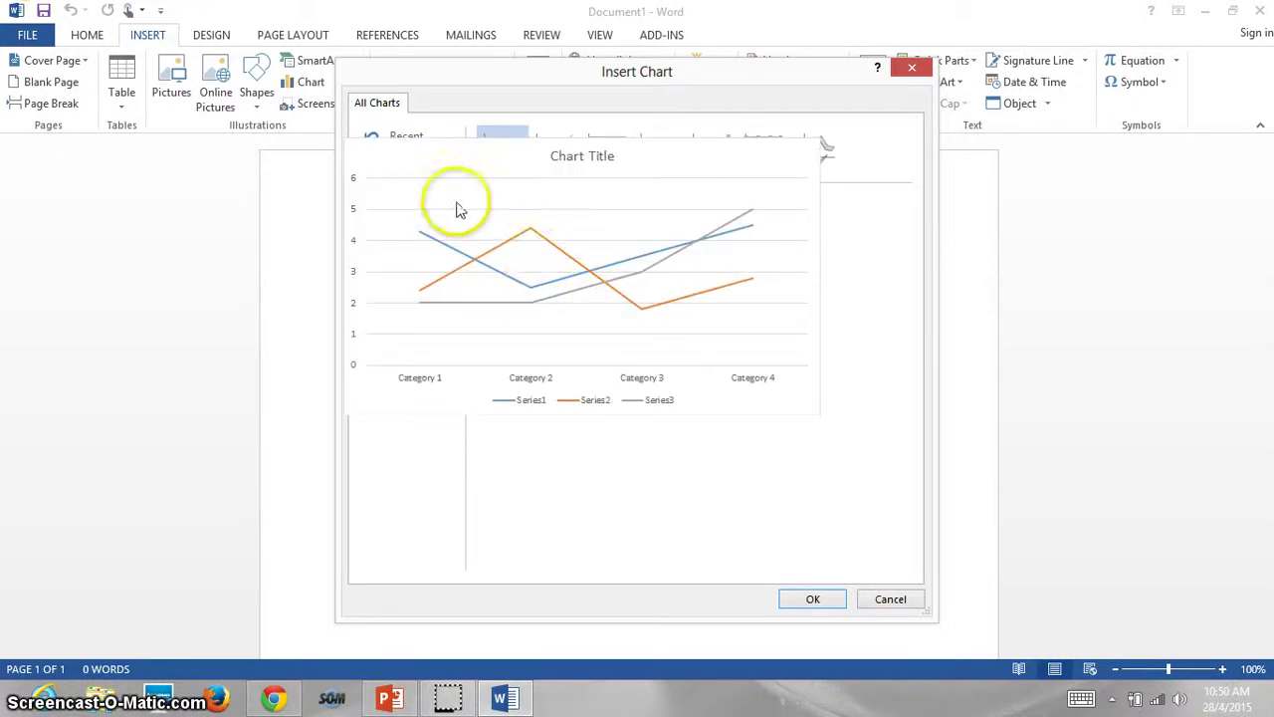
pyautogui.click(399, 225)
pyautogui.moveTo(527, 278)
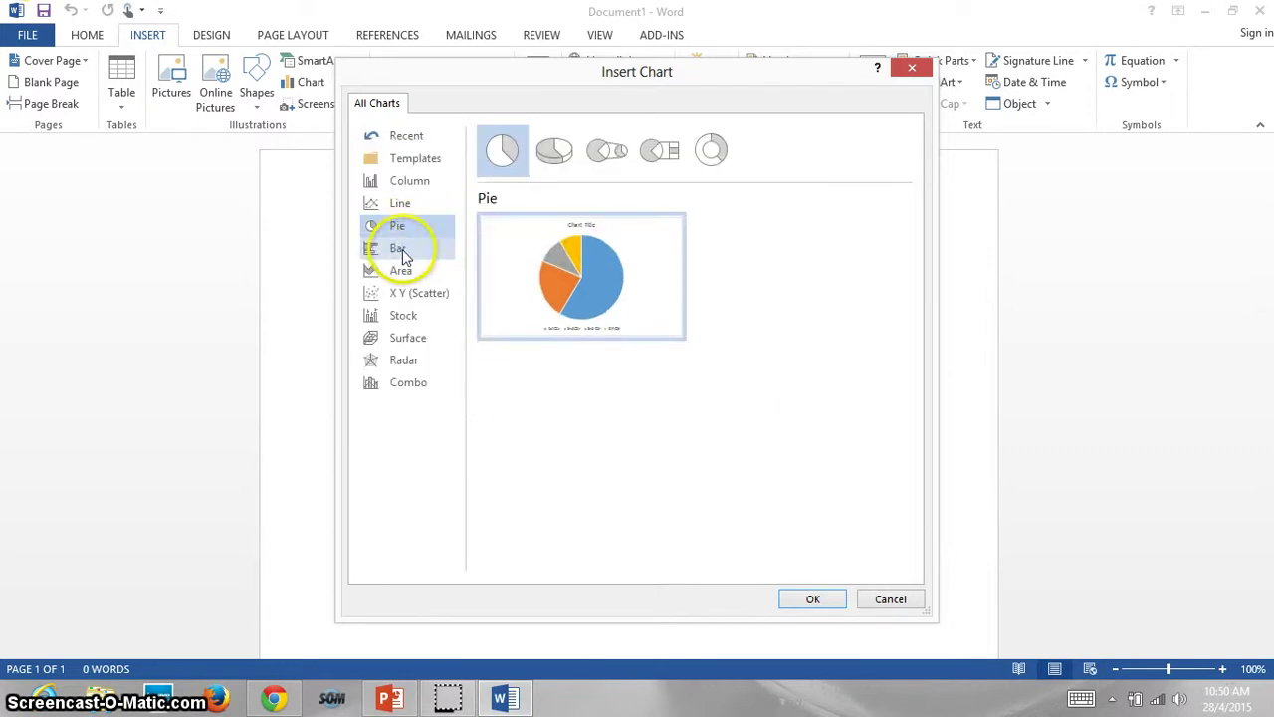
pyautogui.click(398, 248)
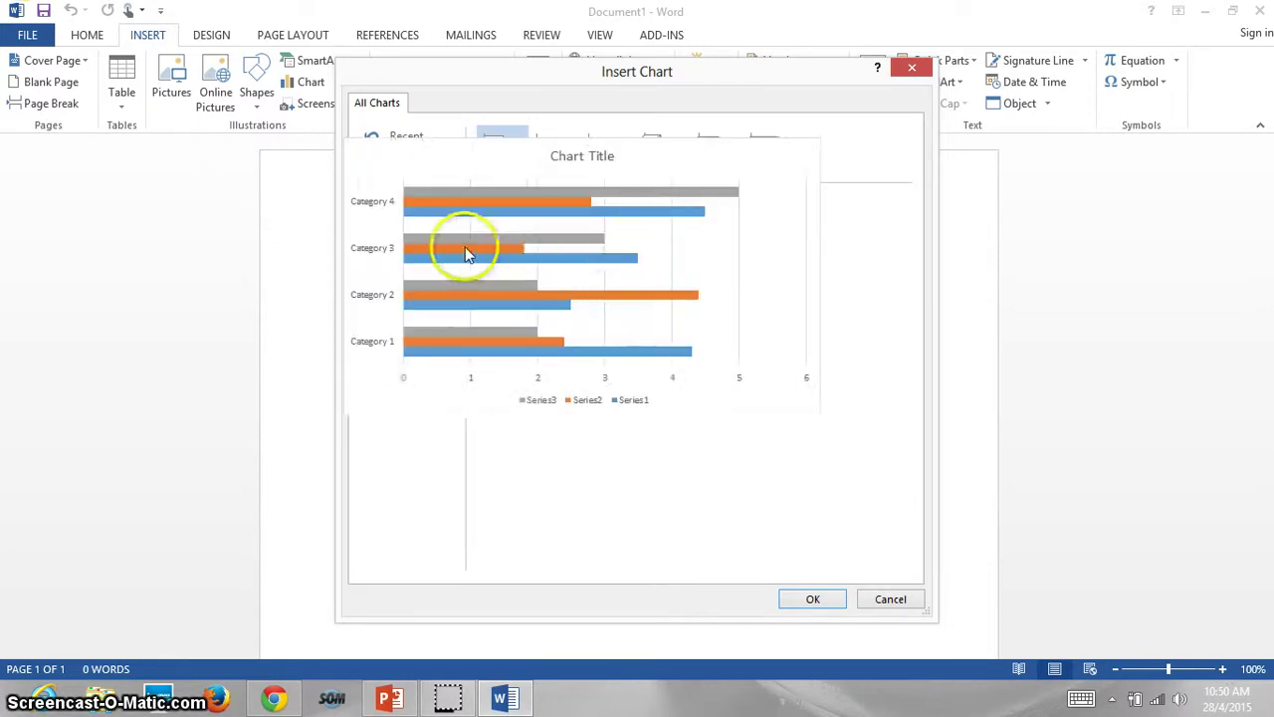
pyautogui.click(408, 272)
# Preview the Scatter, Stock, Surface, Radar and Combo types, then close without inserting a chart
pyautogui.moveTo(539, 279)
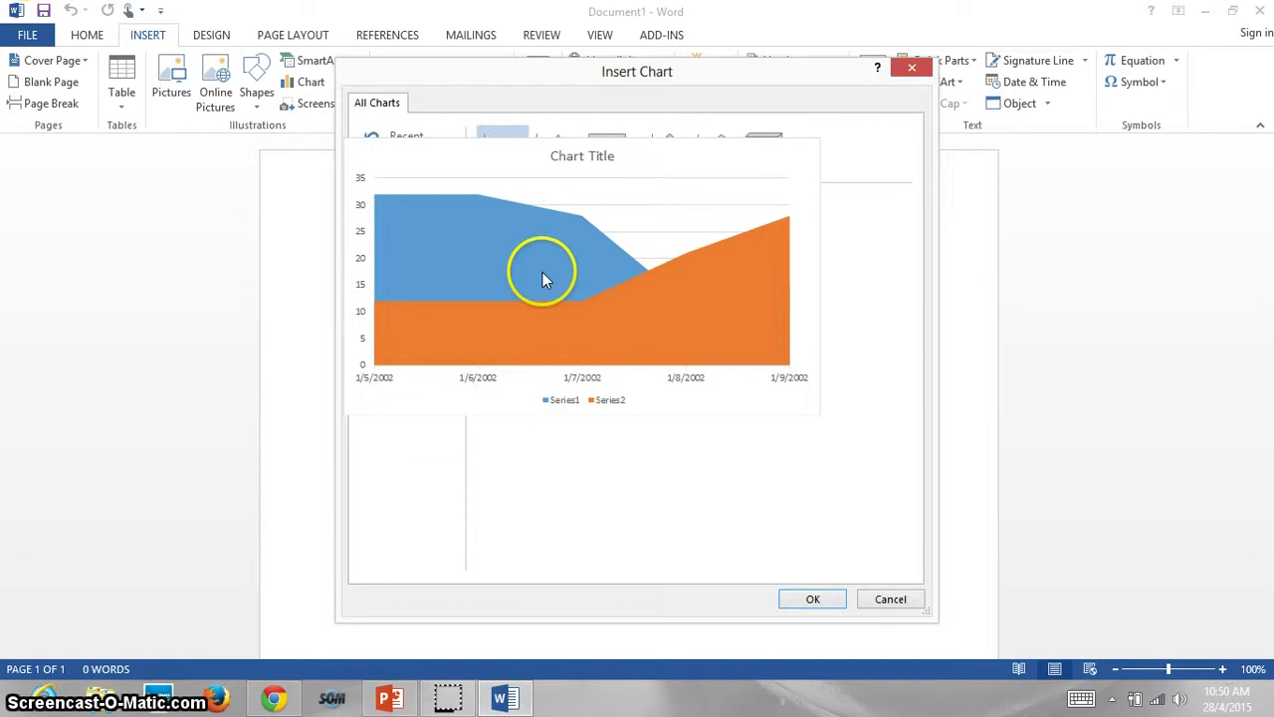
pyautogui.click(408, 293)
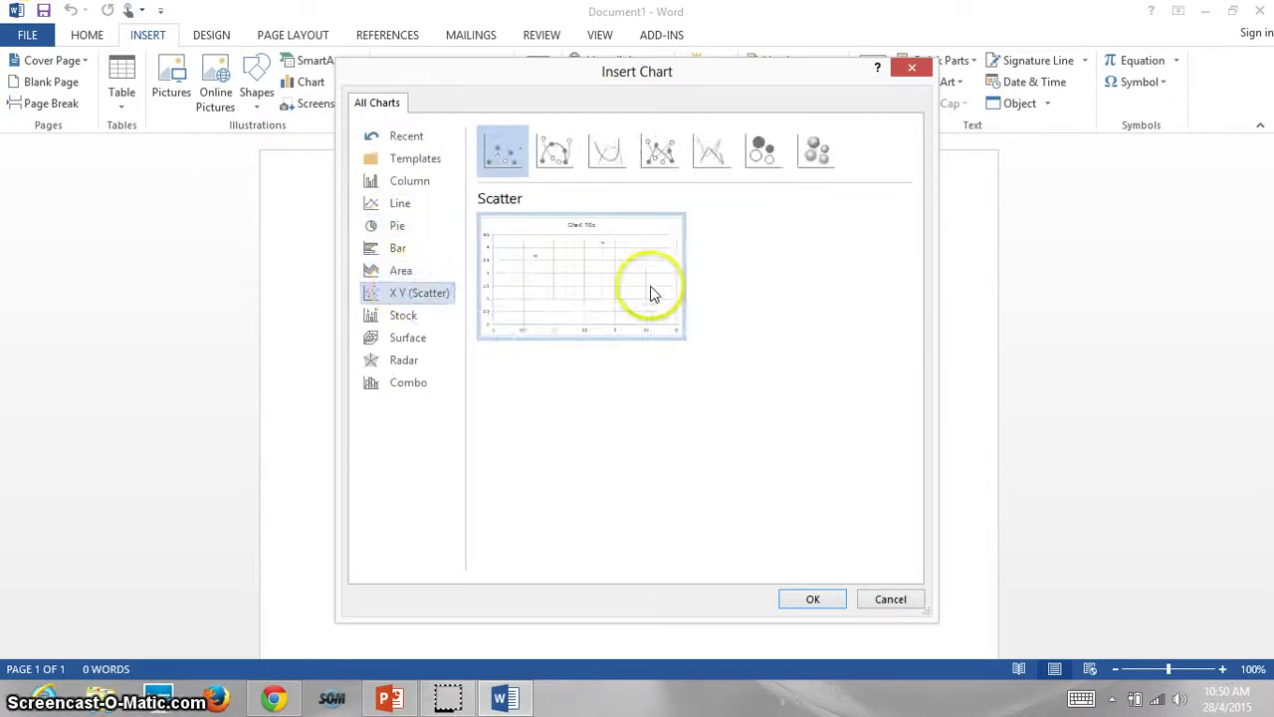
pyautogui.click(415, 316)
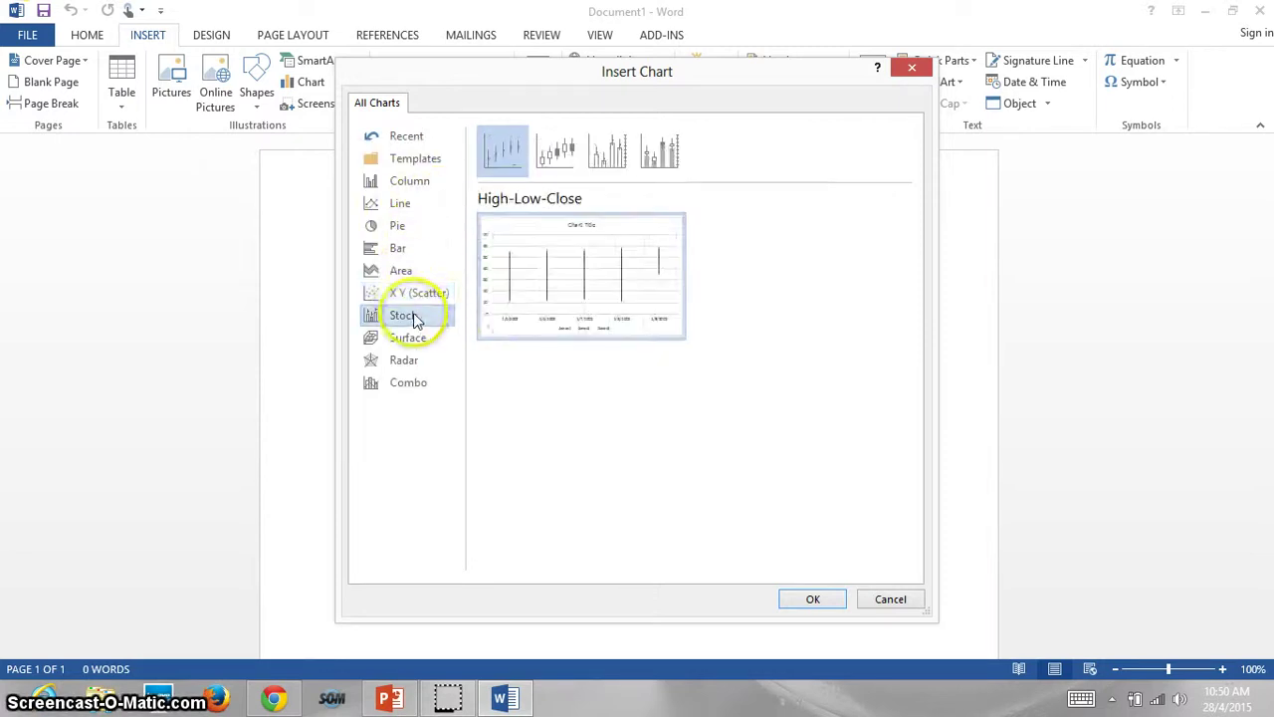
pyautogui.moveTo(534, 312)
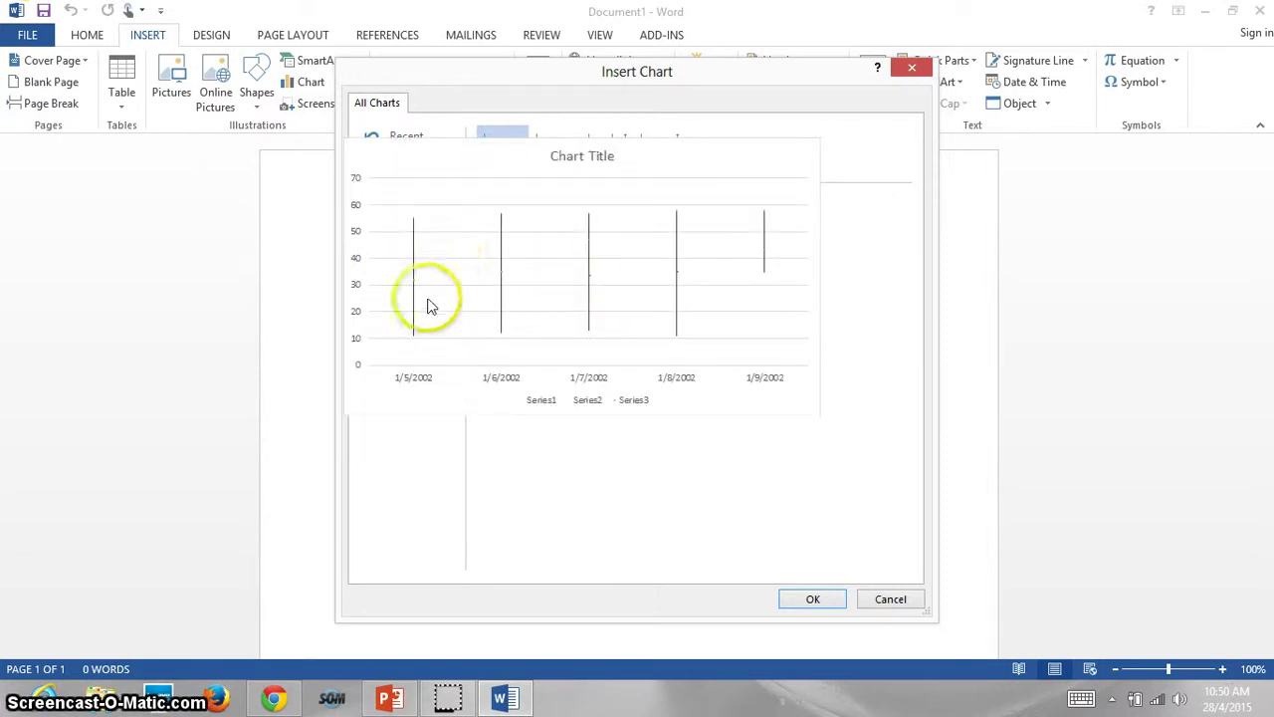
pyautogui.click(422, 335)
pyautogui.moveTo(563, 305)
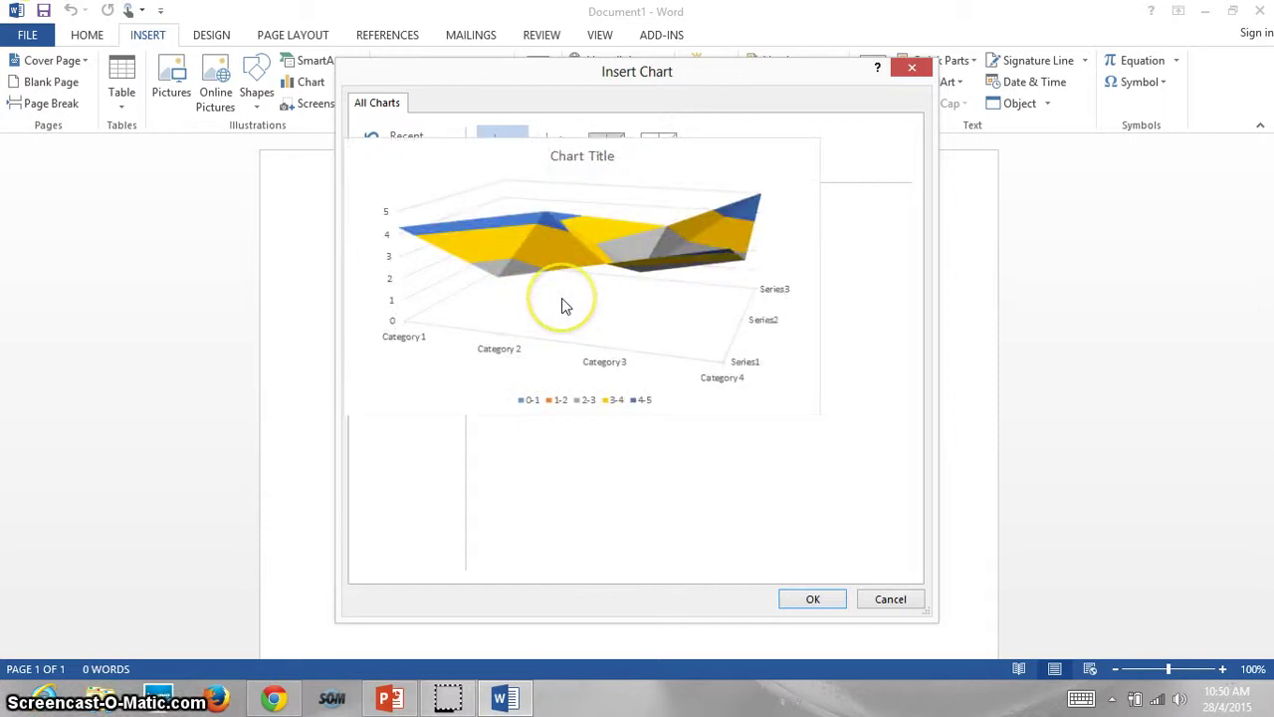
pyautogui.click(403, 359)
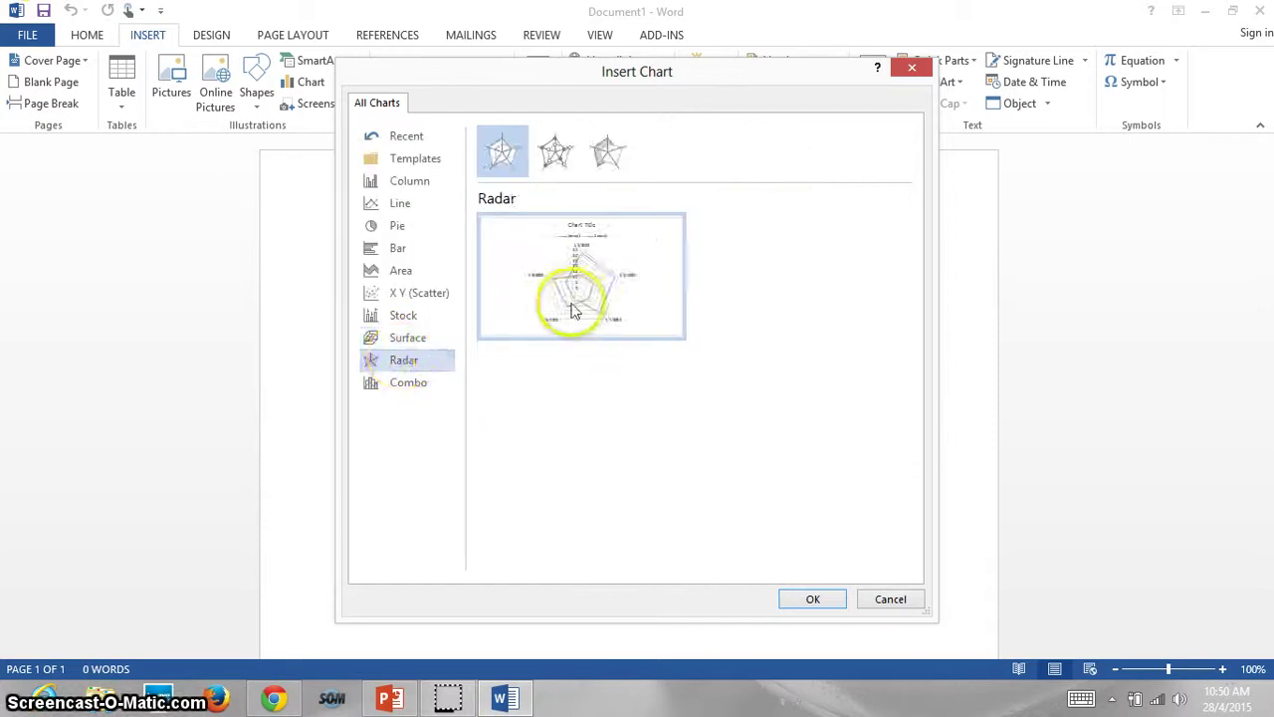
pyautogui.moveTo(575, 312)
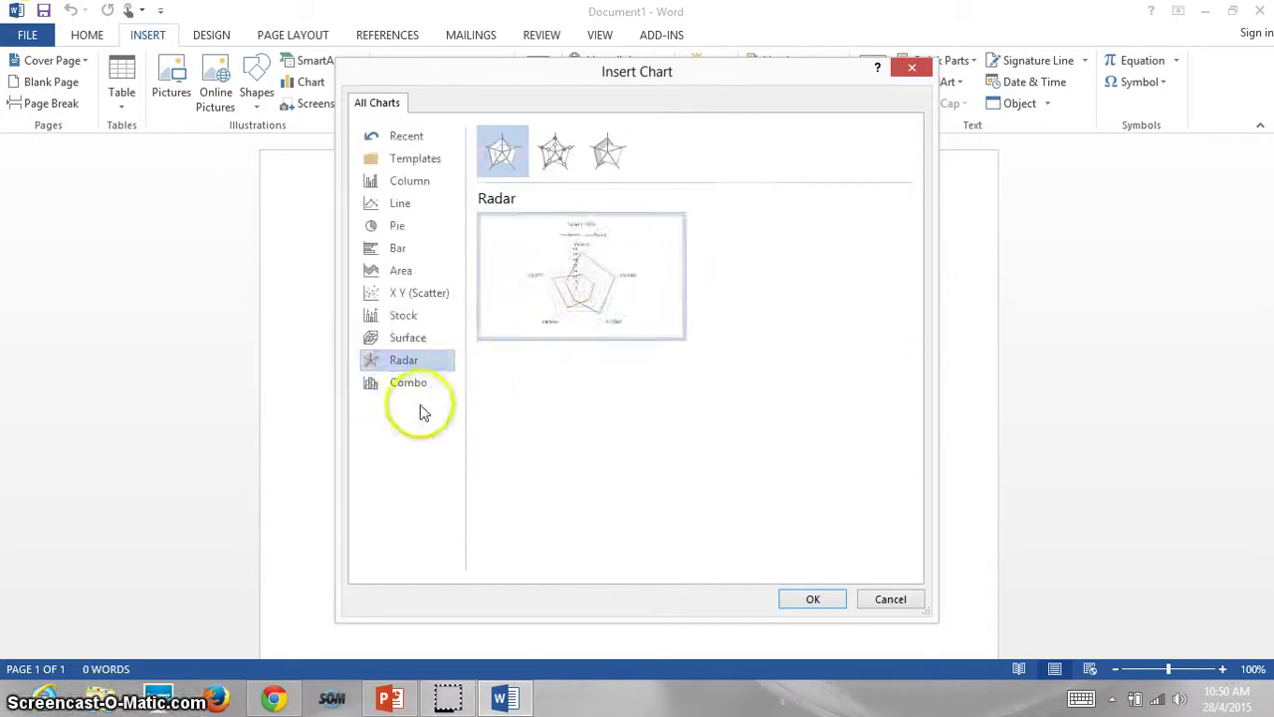
pyautogui.click(410, 383)
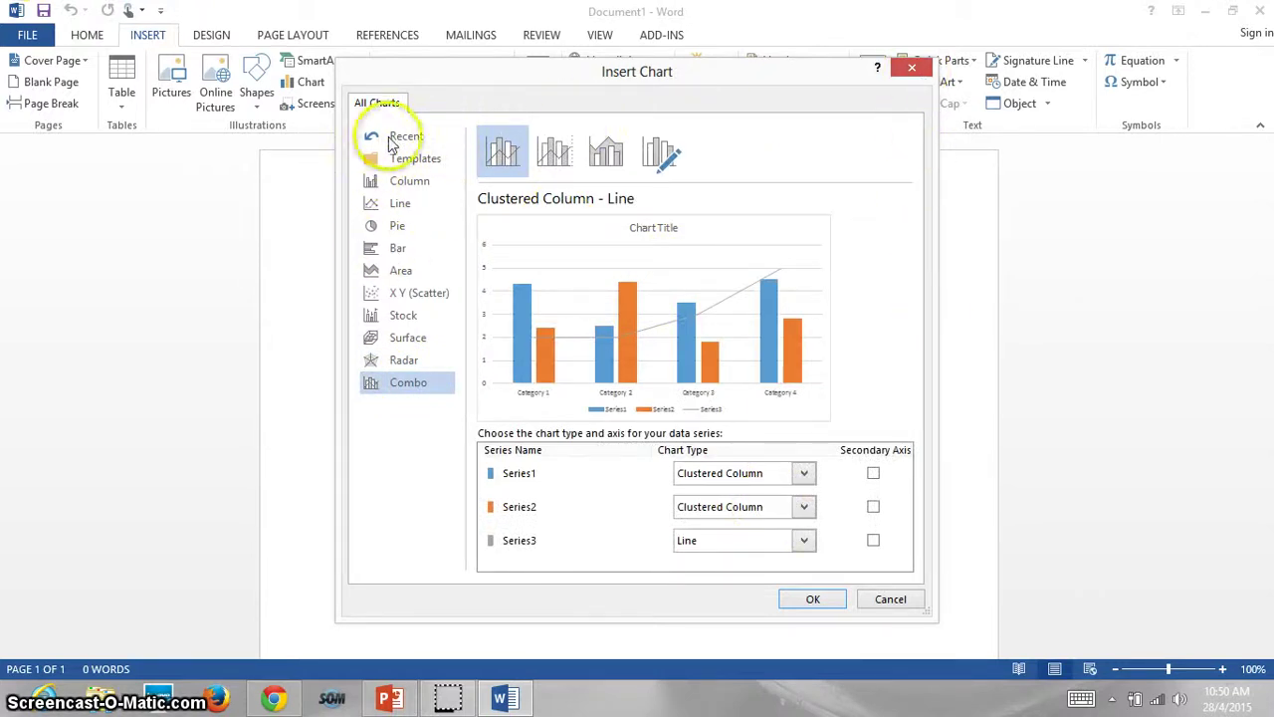
pyautogui.click(912, 72)
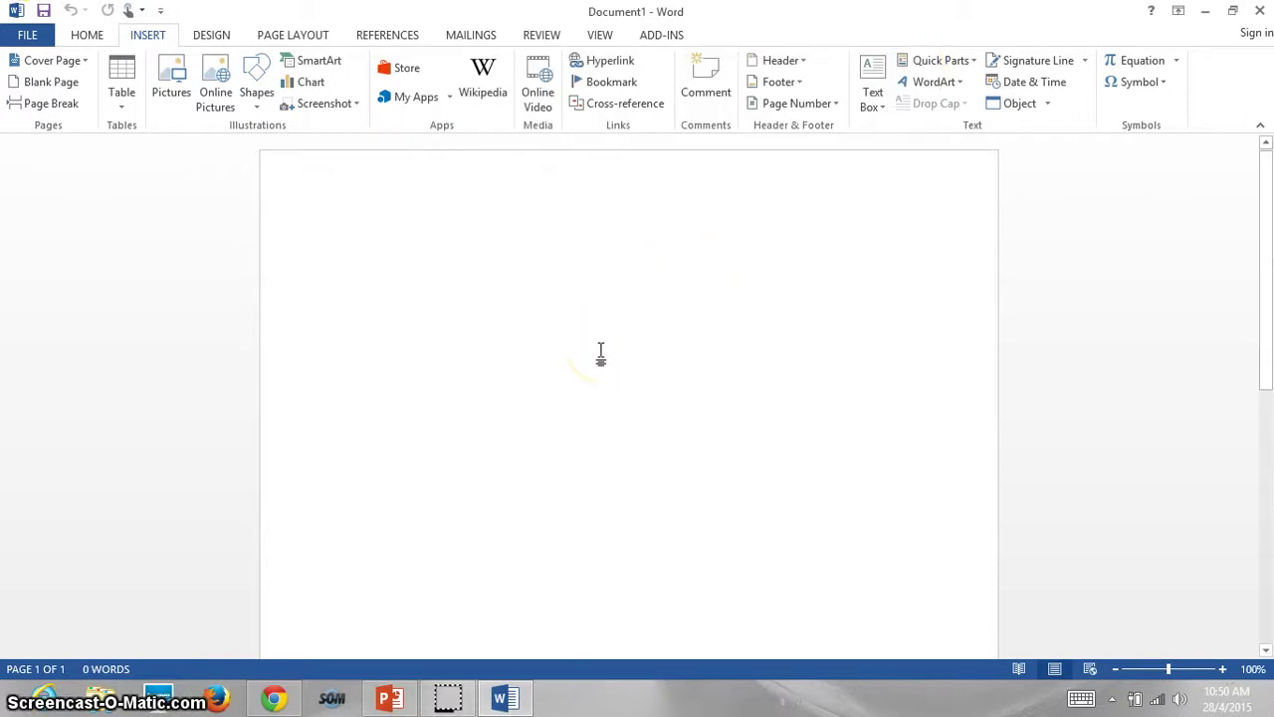
# Add the heading 'Jualan Kenderaan Proton pada 3 bulan pertama 2014', bold, size 16 and centred
pyautogui.hotkey('alt', 'p')
pyautogui.click(521, 328)
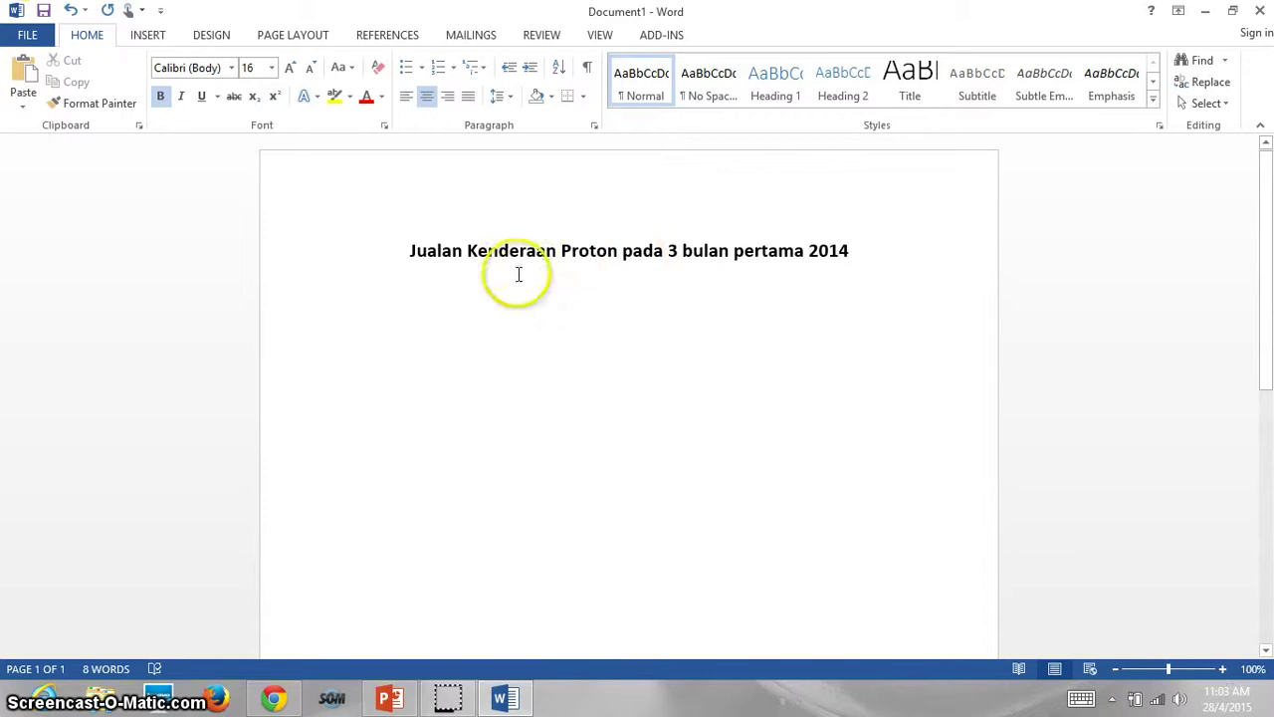
pyautogui.click(146, 36)
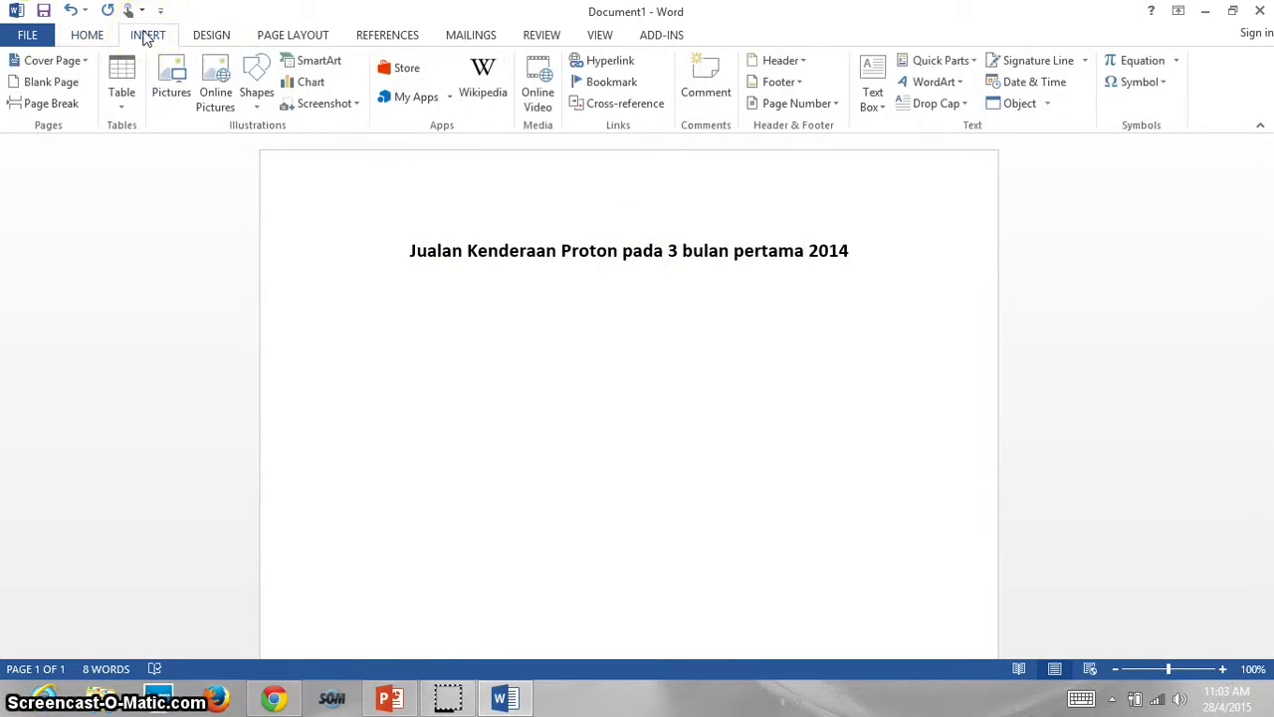
# Insert a Clustered Column chart and drag its data window up off the heading
pyautogui.click(299, 81)
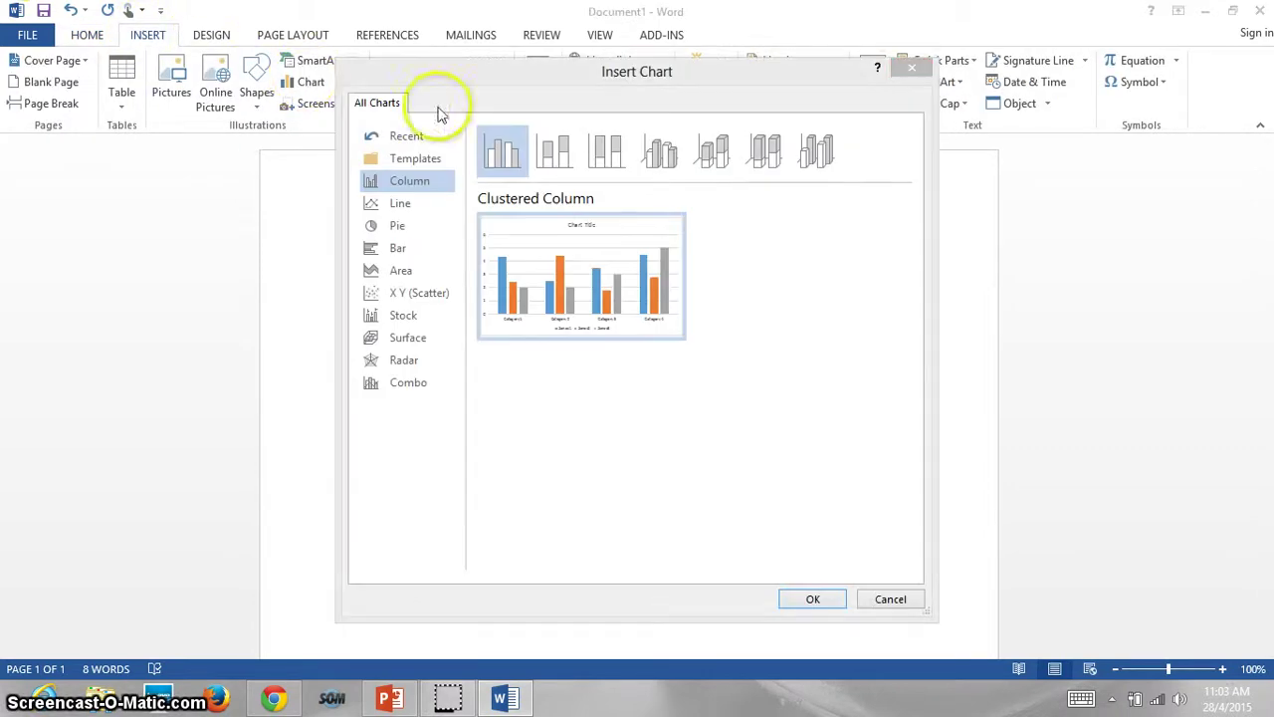
pyautogui.moveTo(594, 256)
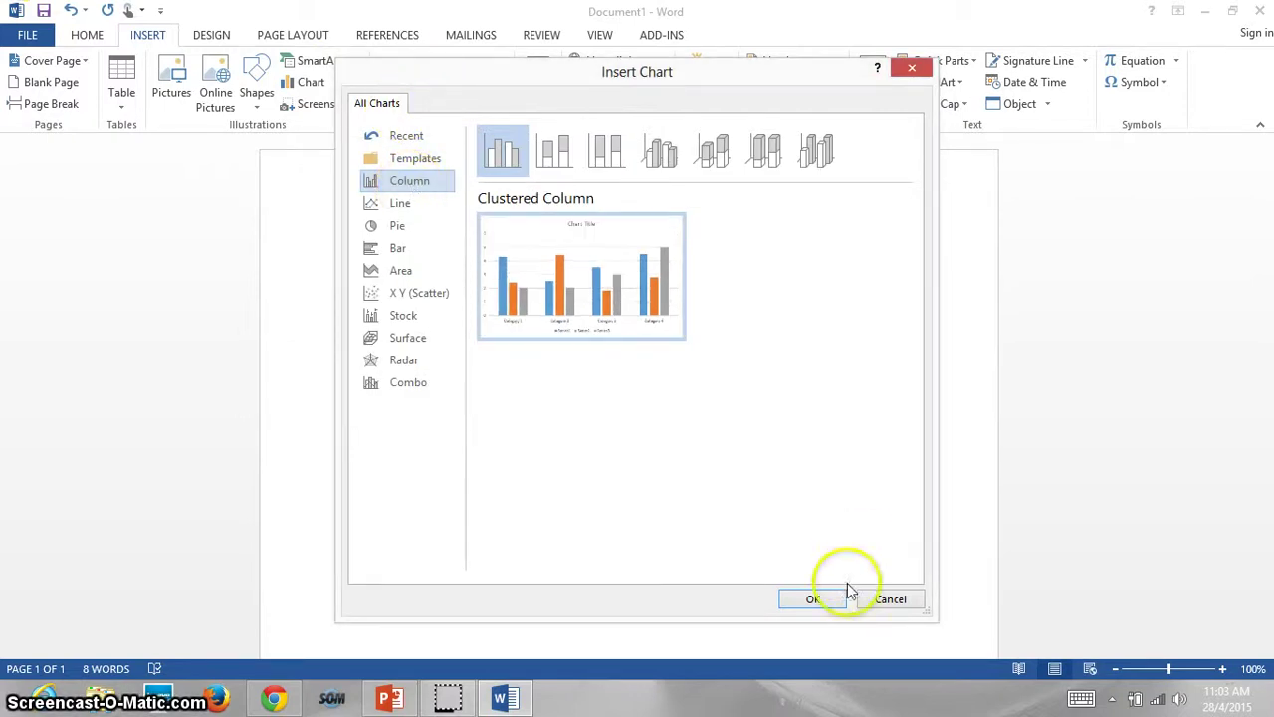
pyautogui.click(812, 600)
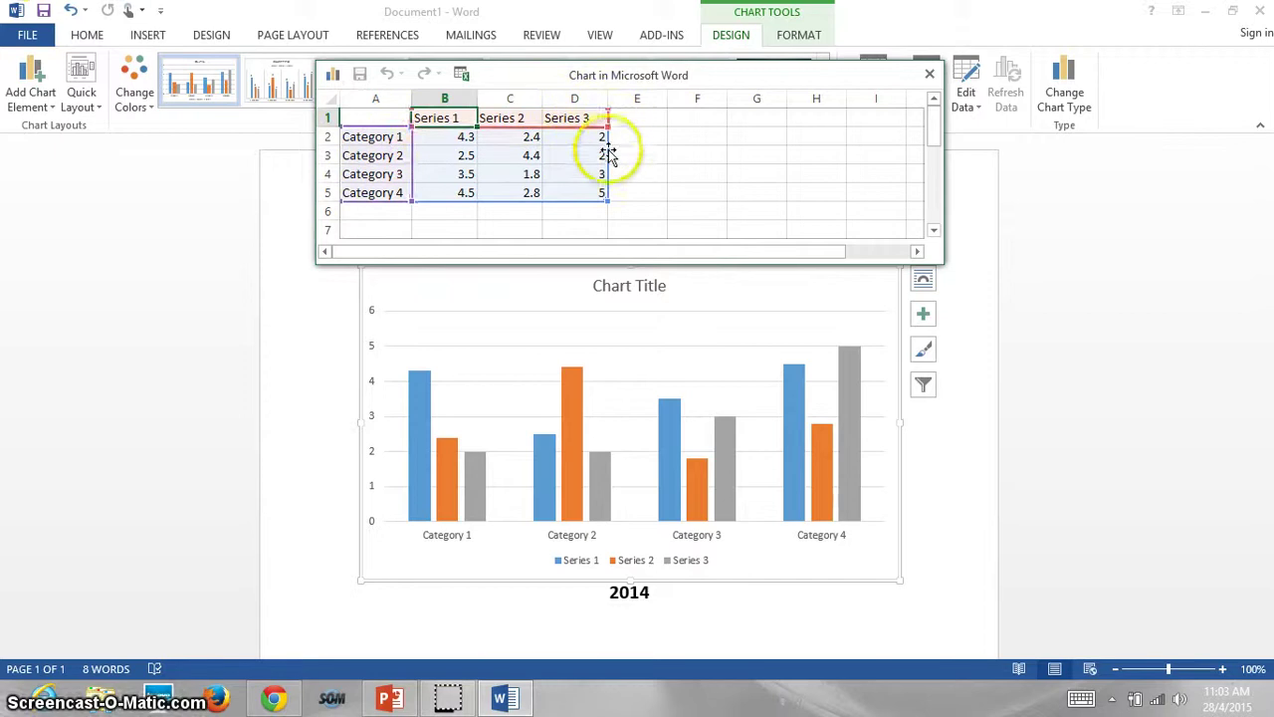
pyautogui.moveTo(607, 156); pyautogui.dragTo(607, 177)
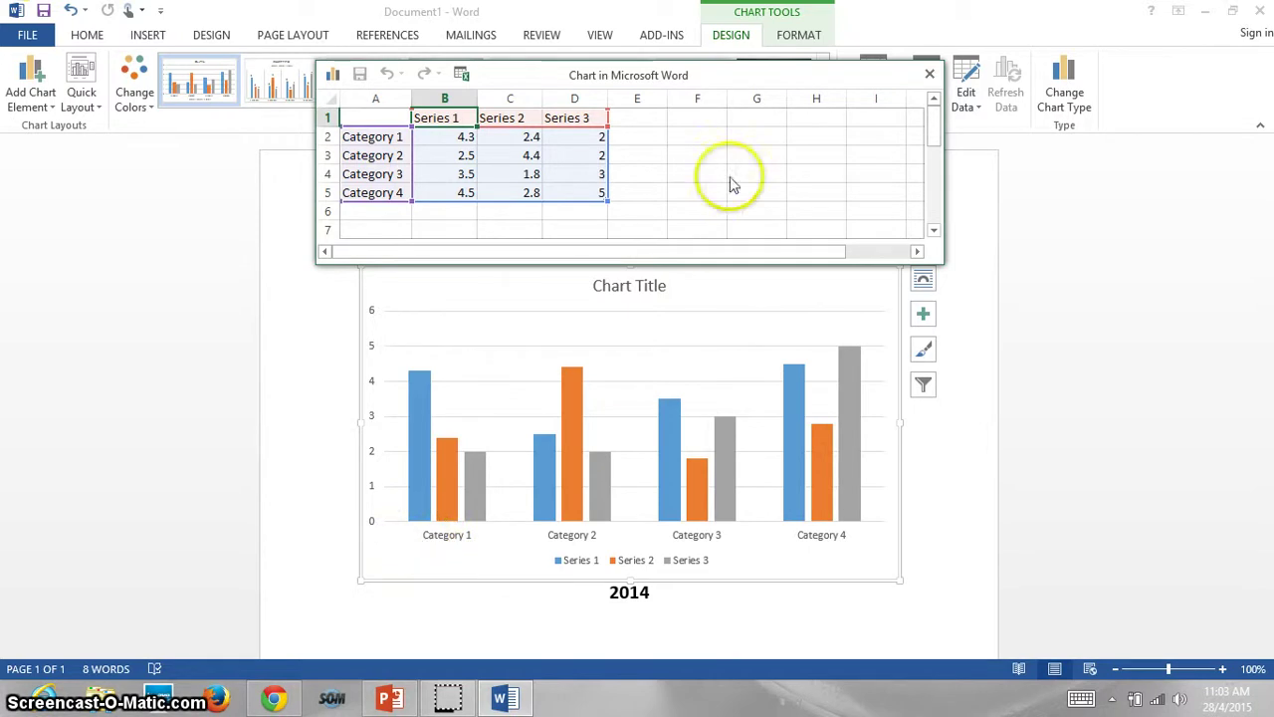
pyautogui.moveTo(776, 82)
pyautogui.mouseDown()
pyautogui.moveTo(576, 448)
pyautogui.moveTo(922, 353)
pyautogui.moveTo(838, 41)
pyautogui.mouseUp()
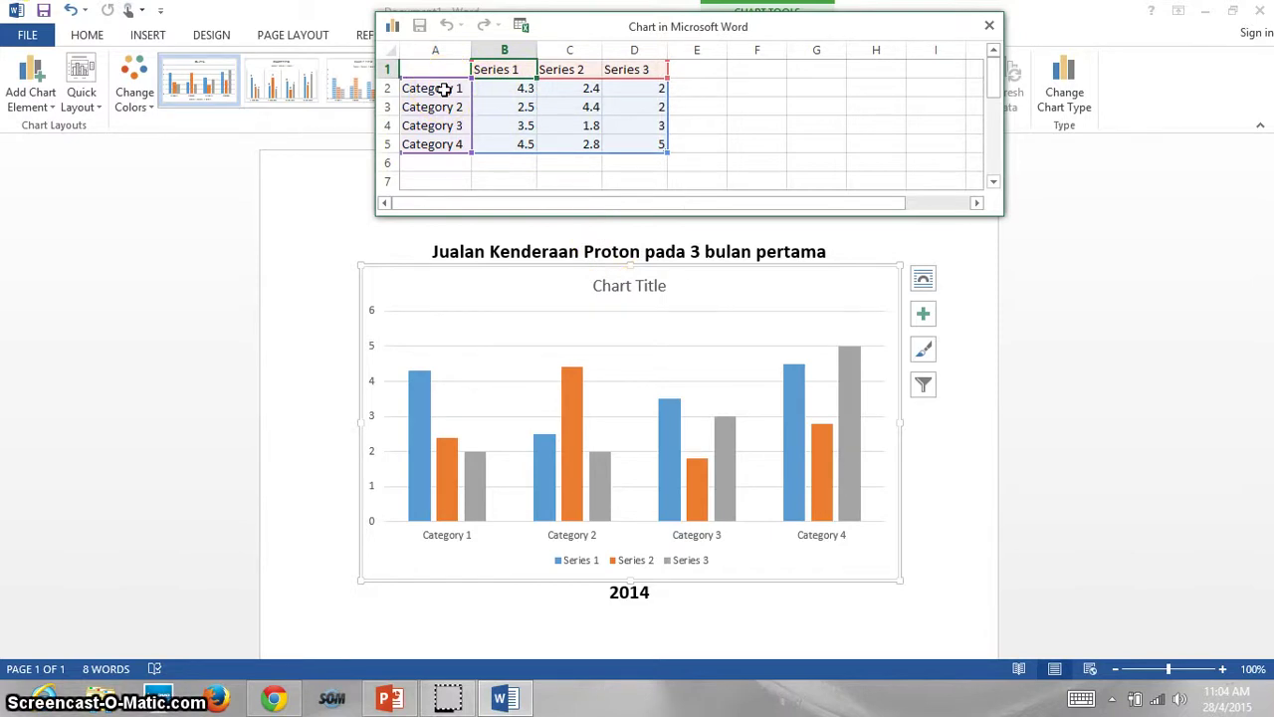
# Rename the first three chart categories to Januari, Februari and Mac in the data sheet
pyautogui.click(443, 88)
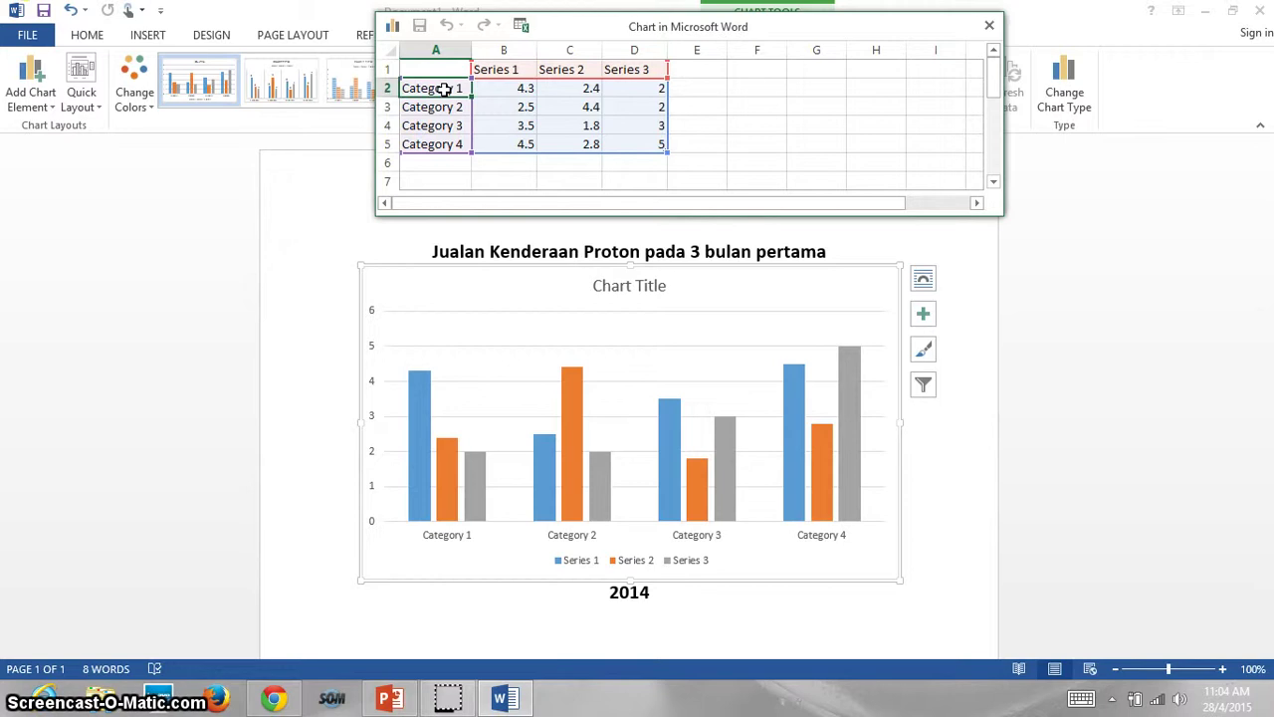
pyautogui.write('Januari')
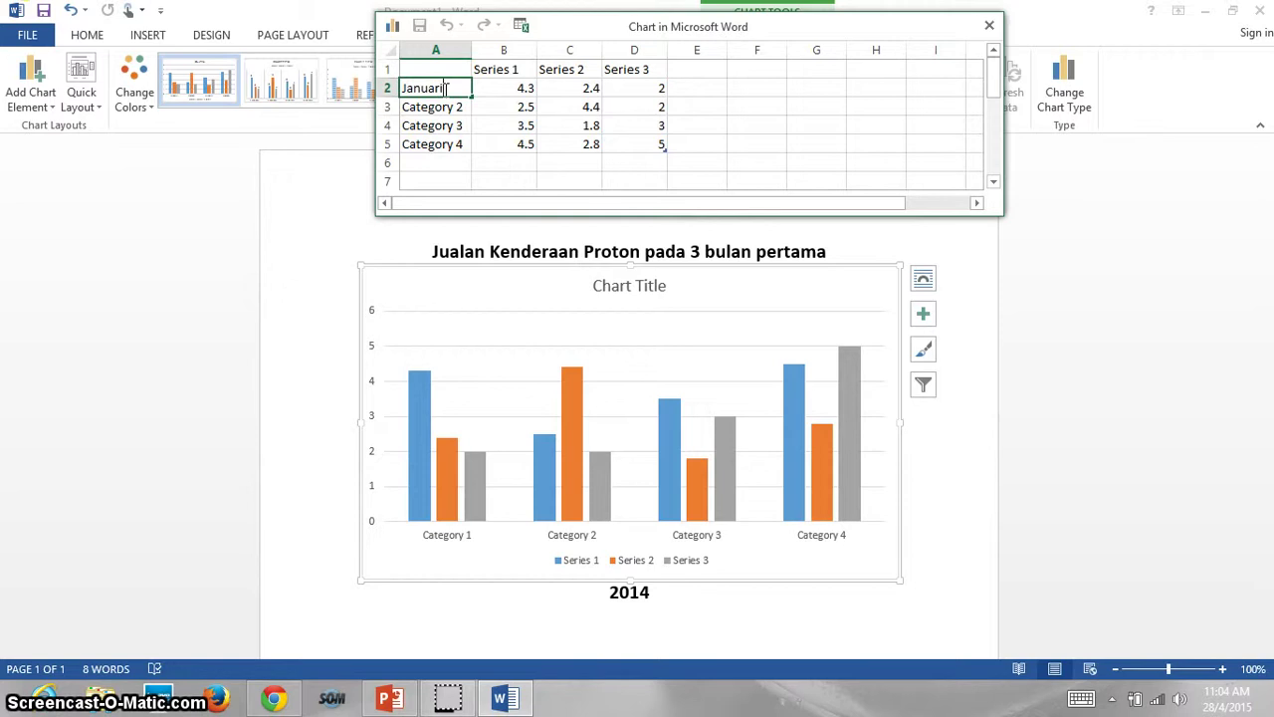
pyautogui.click(450, 106)
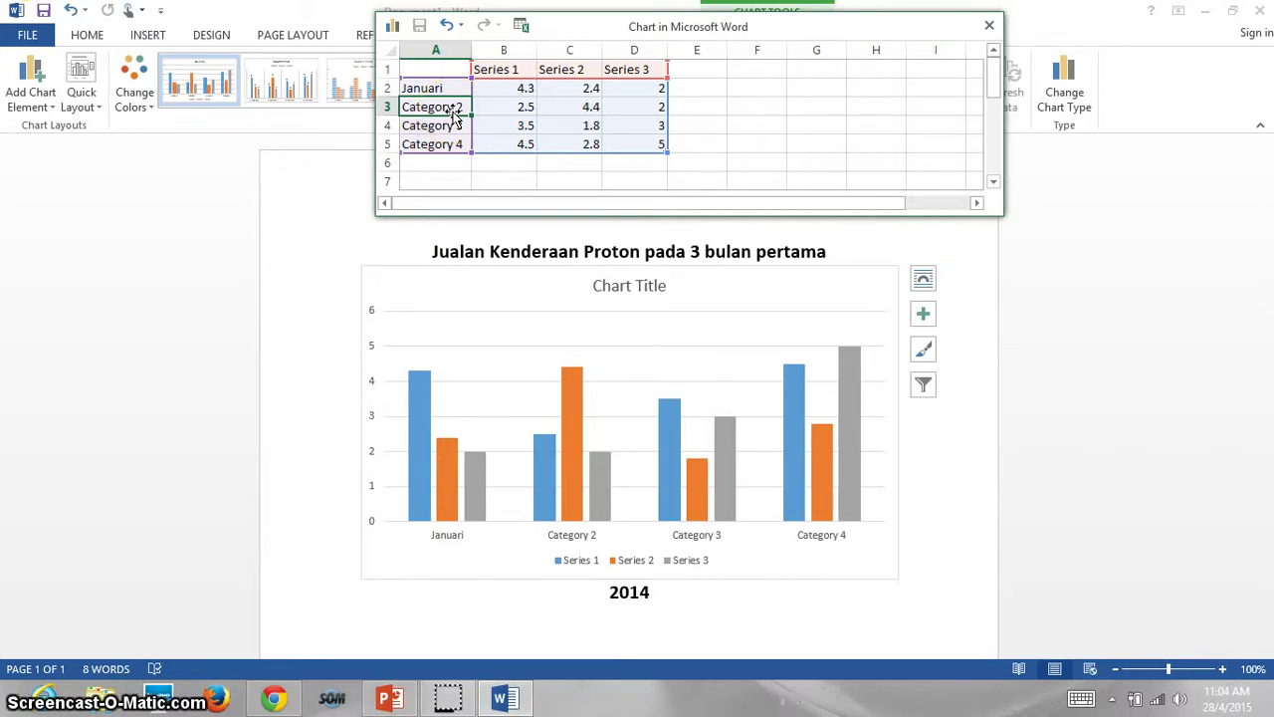
pyautogui.write('Februari')
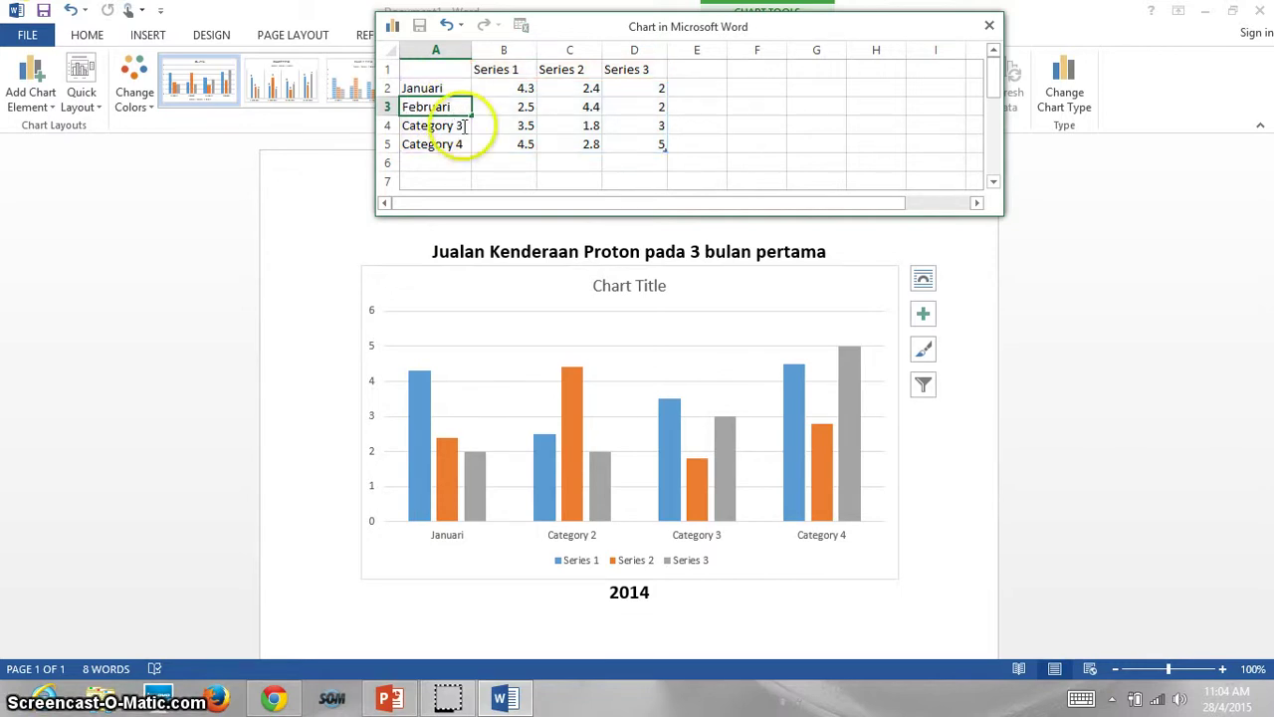
pyautogui.click(450, 123)
pyautogui.write('M')
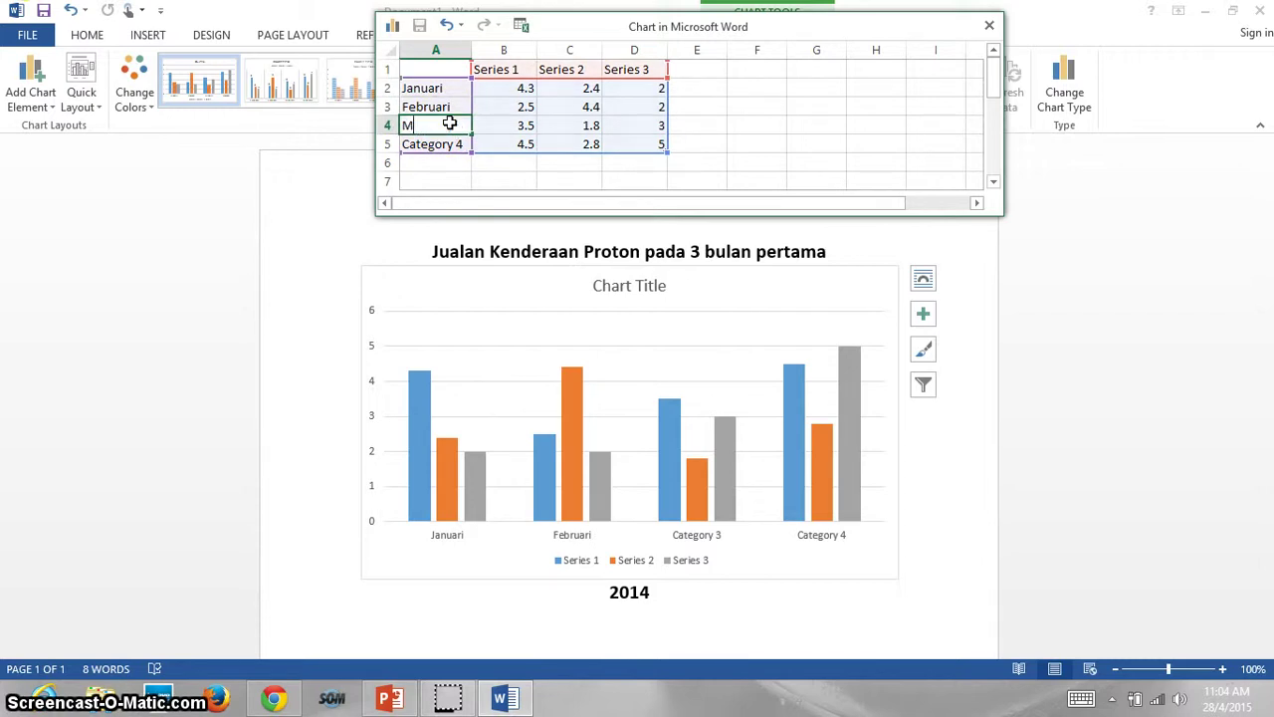
pyautogui.write('ac')
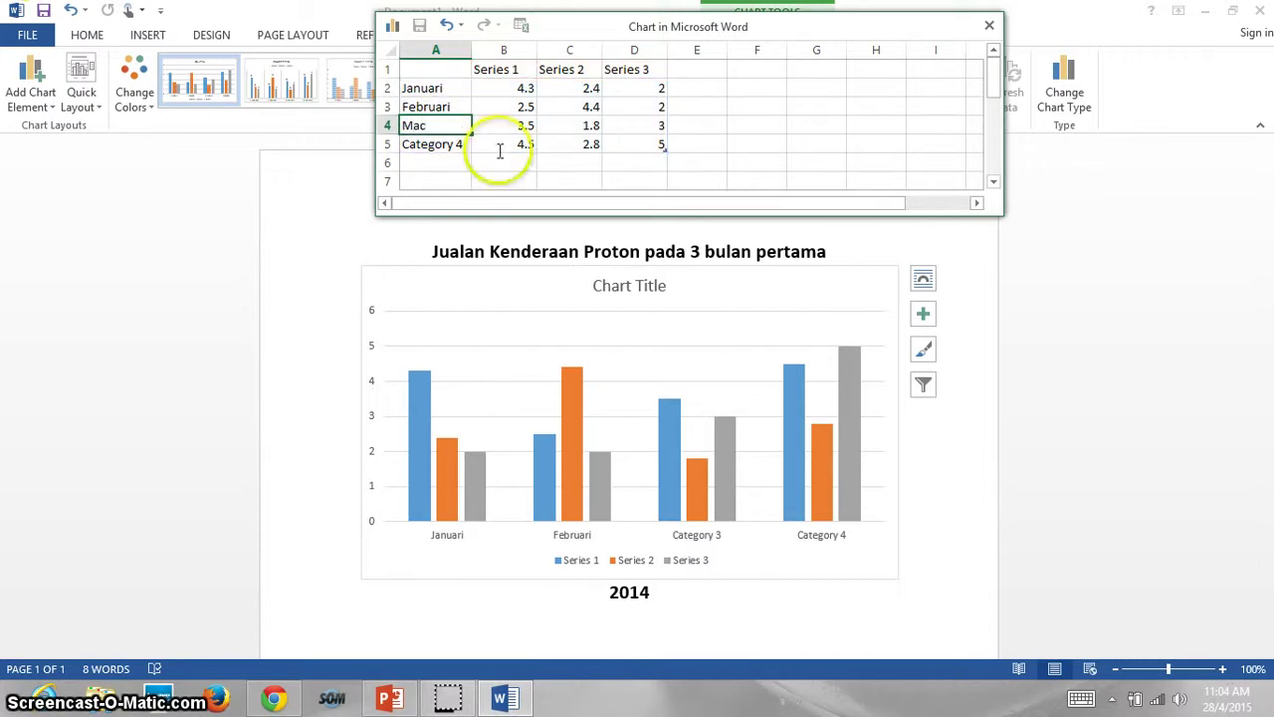
pyautogui.click(518, 161)
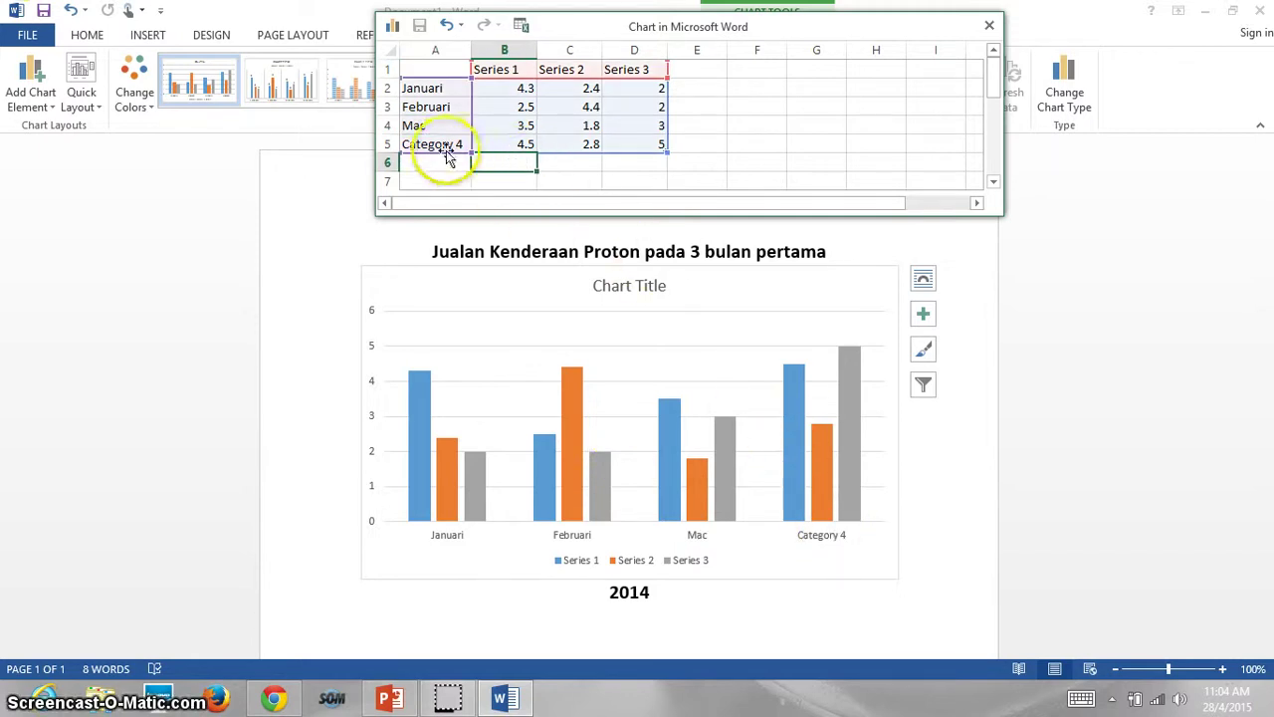
# Select the Category 4 row (A5:D5) in the data sheet and delete it
pyautogui.moveTo(428, 145); pyautogui.dragTo(503, 144)
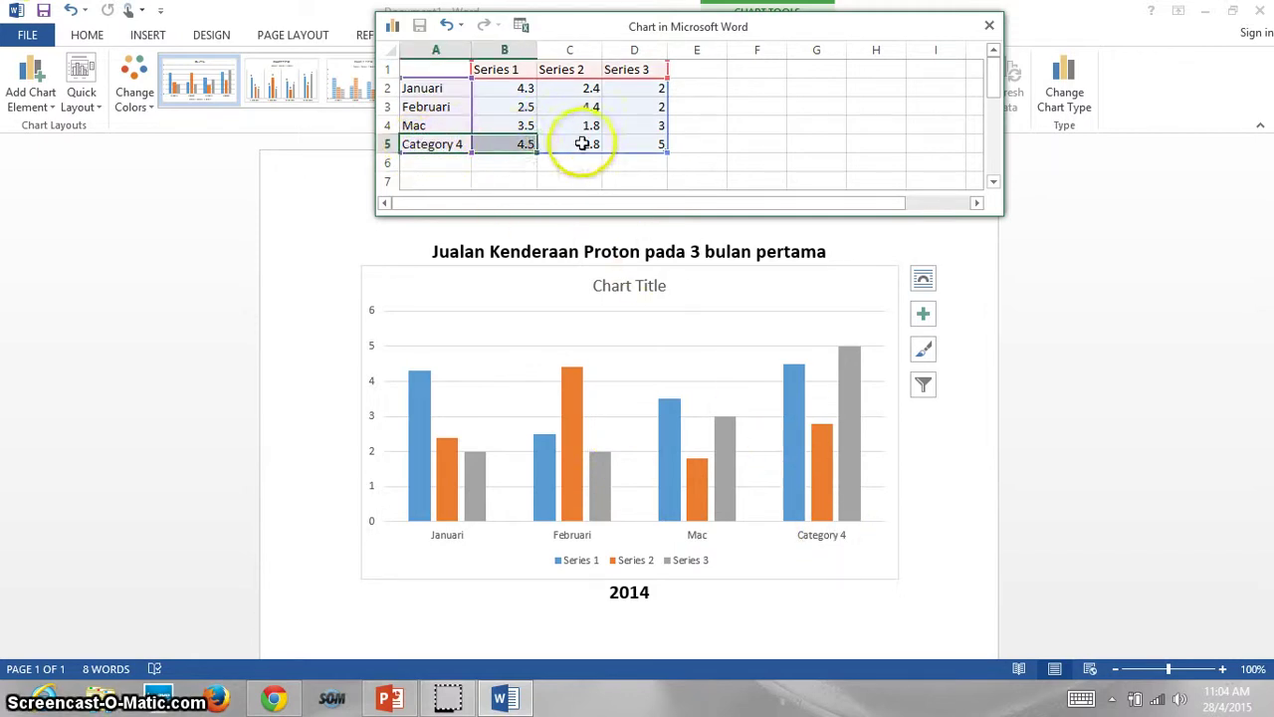
pyautogui.moveTo(583, 144); pyautogui.dragTo(642, 150)
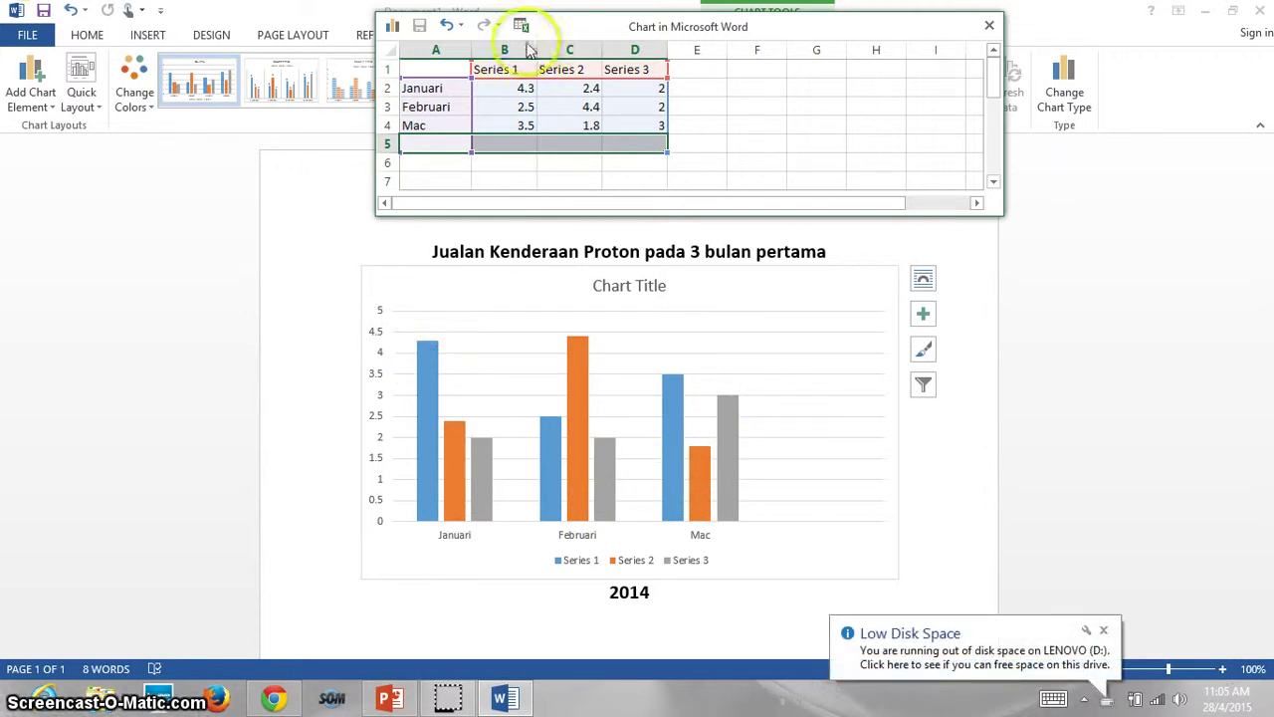
pyautogui.click(498, 74)
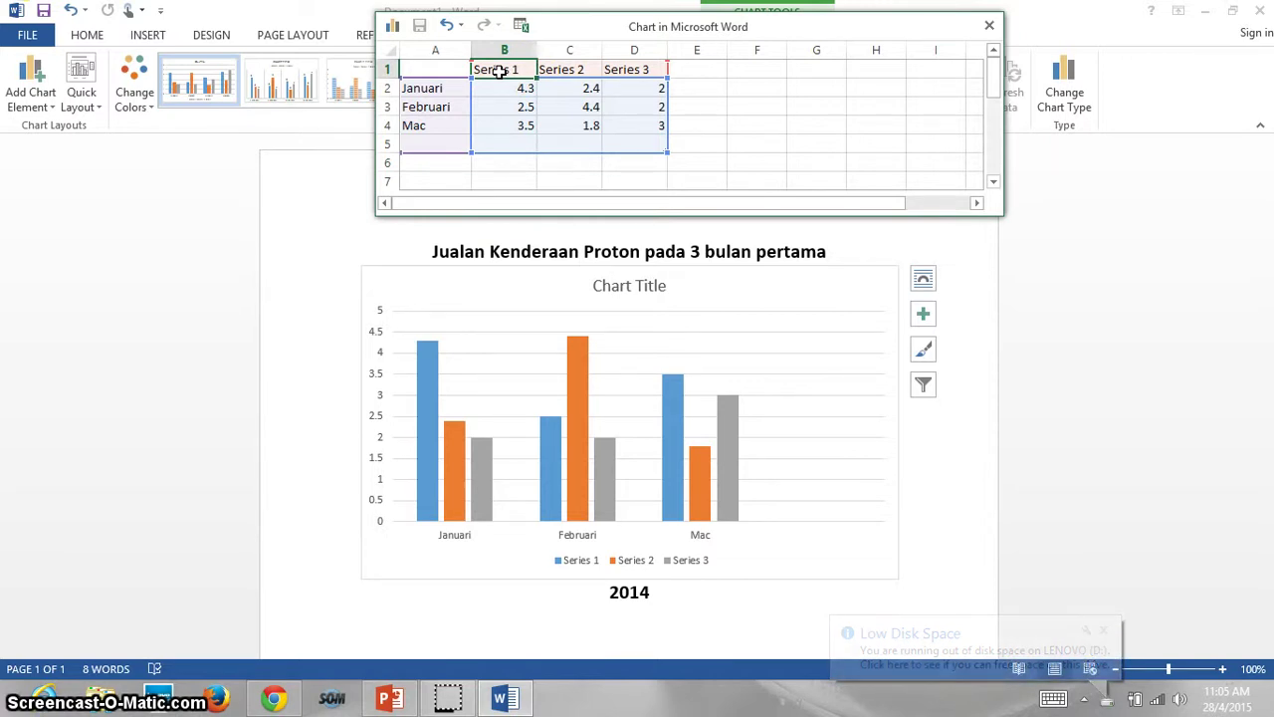
# Name the three series Alza, Exora and Suprima S in cells B1 to D1
pyautogui.write('Alza')
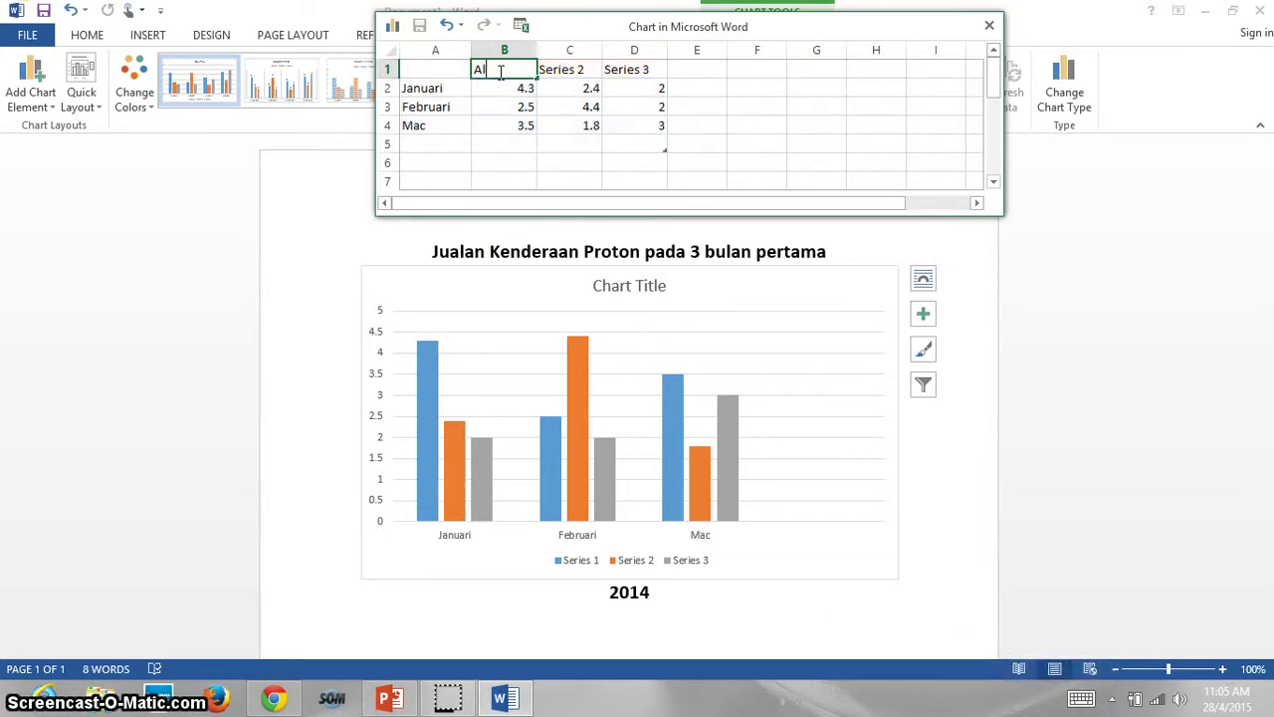
pyautogui.click(557, 70)
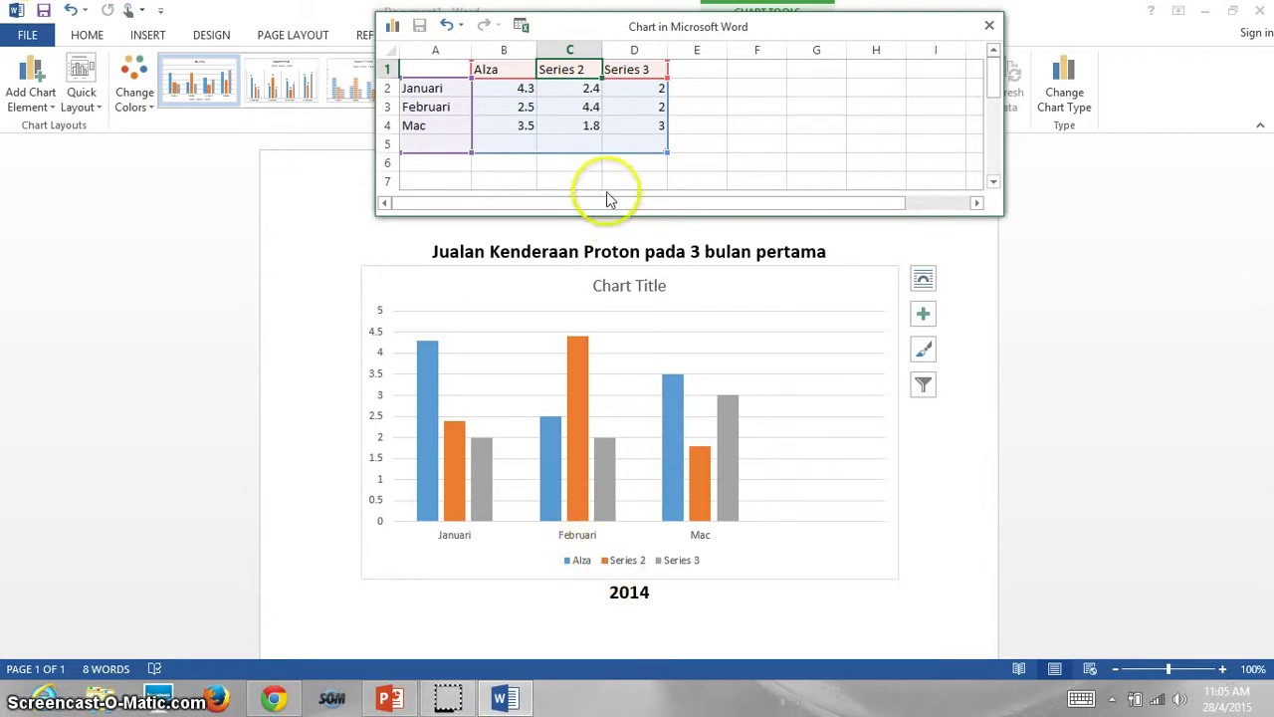
pyautogui.click(572, 67)
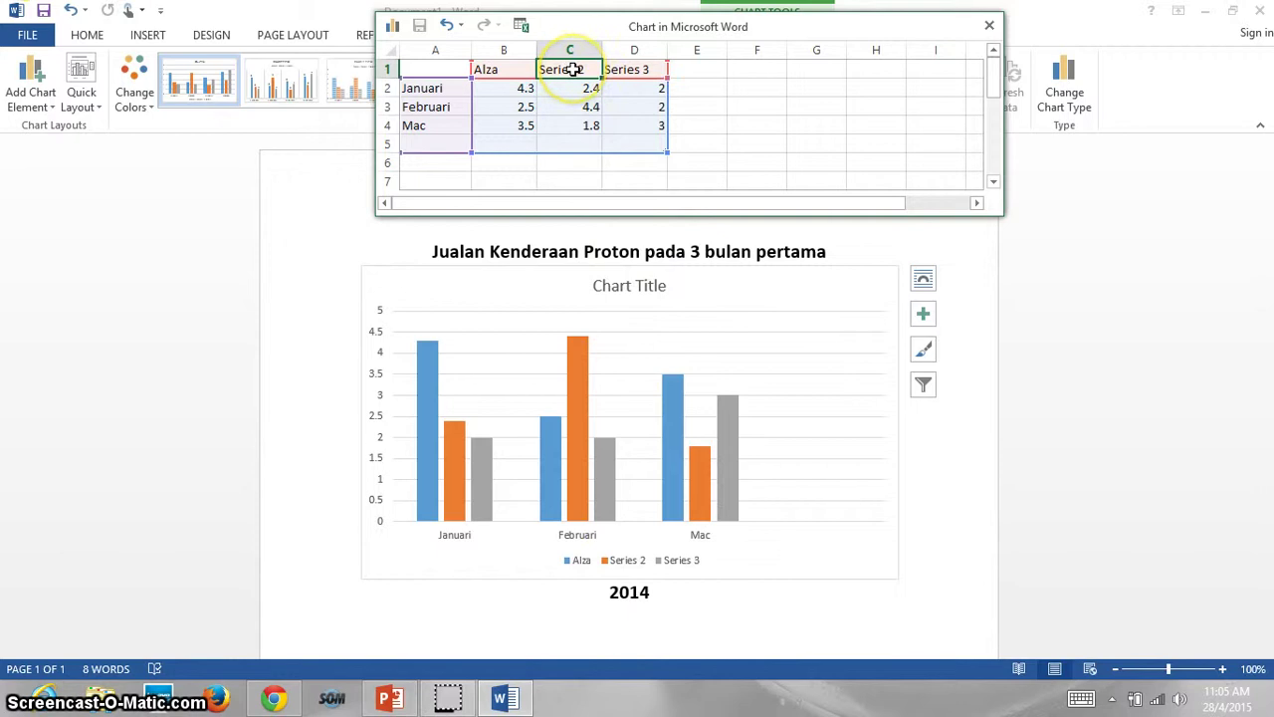
pyautogui.write('E')
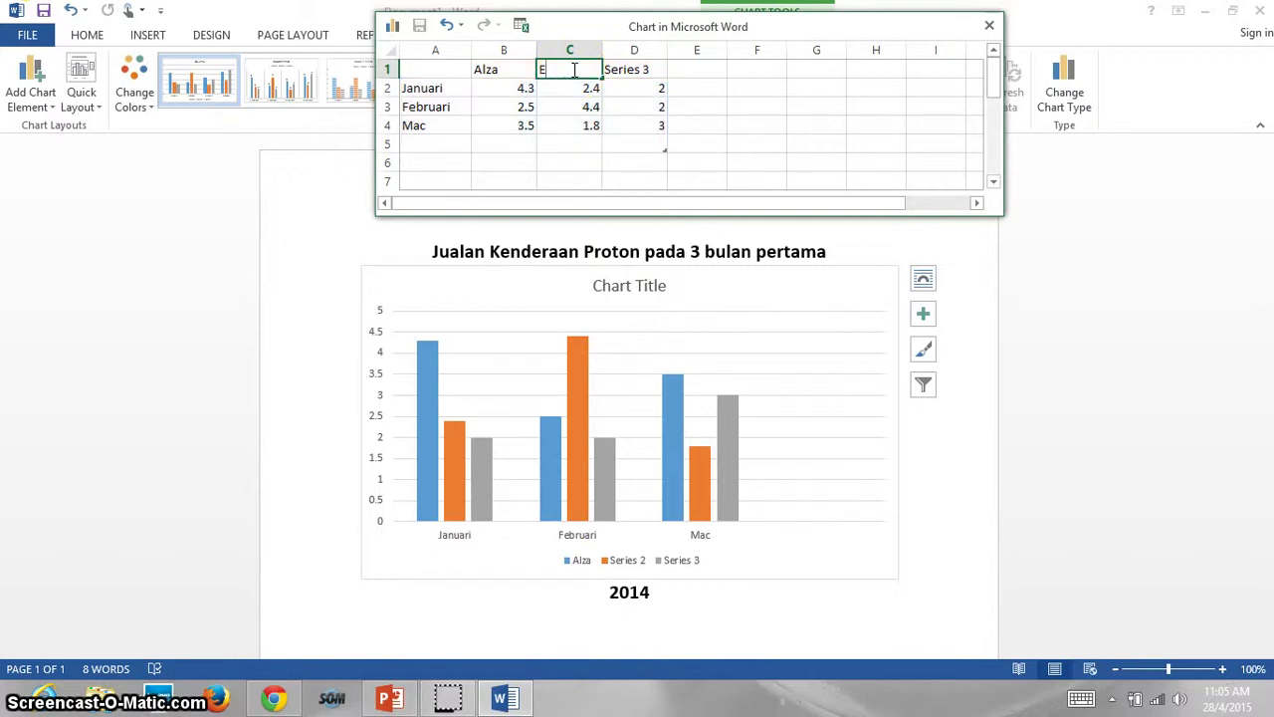
pyautogui.write('xora')
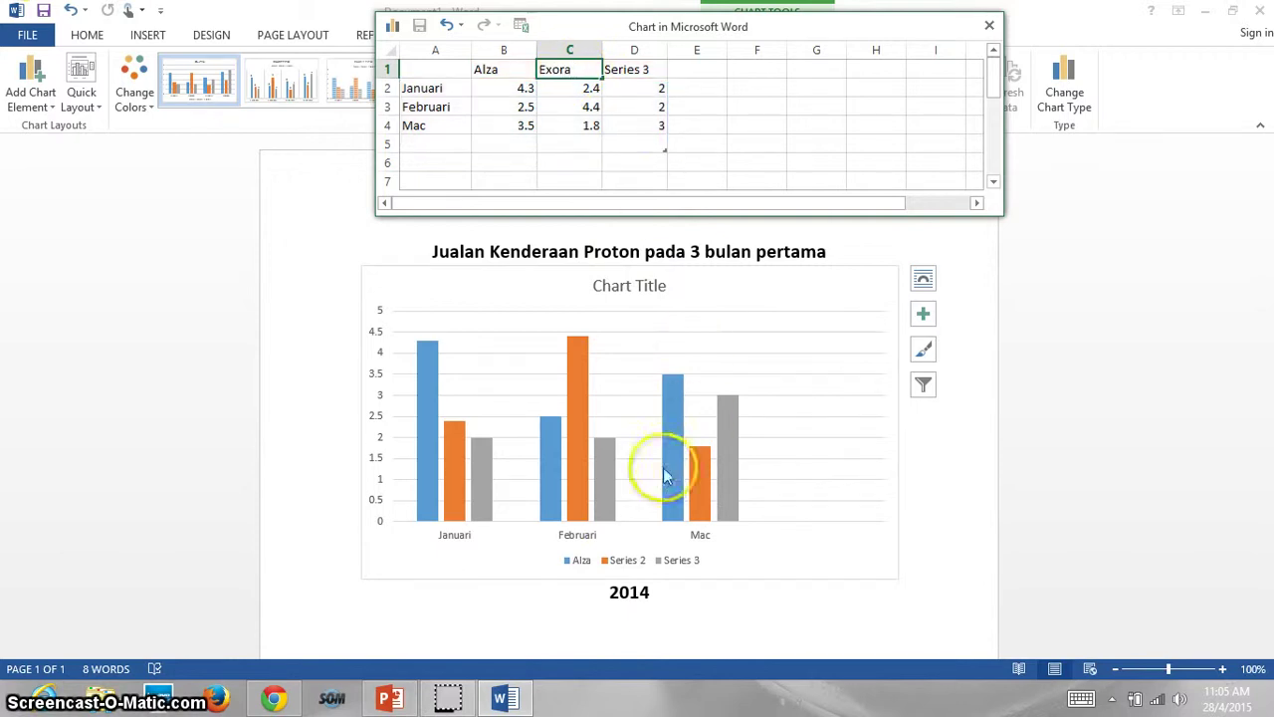
pyautogui.click(632, 76)
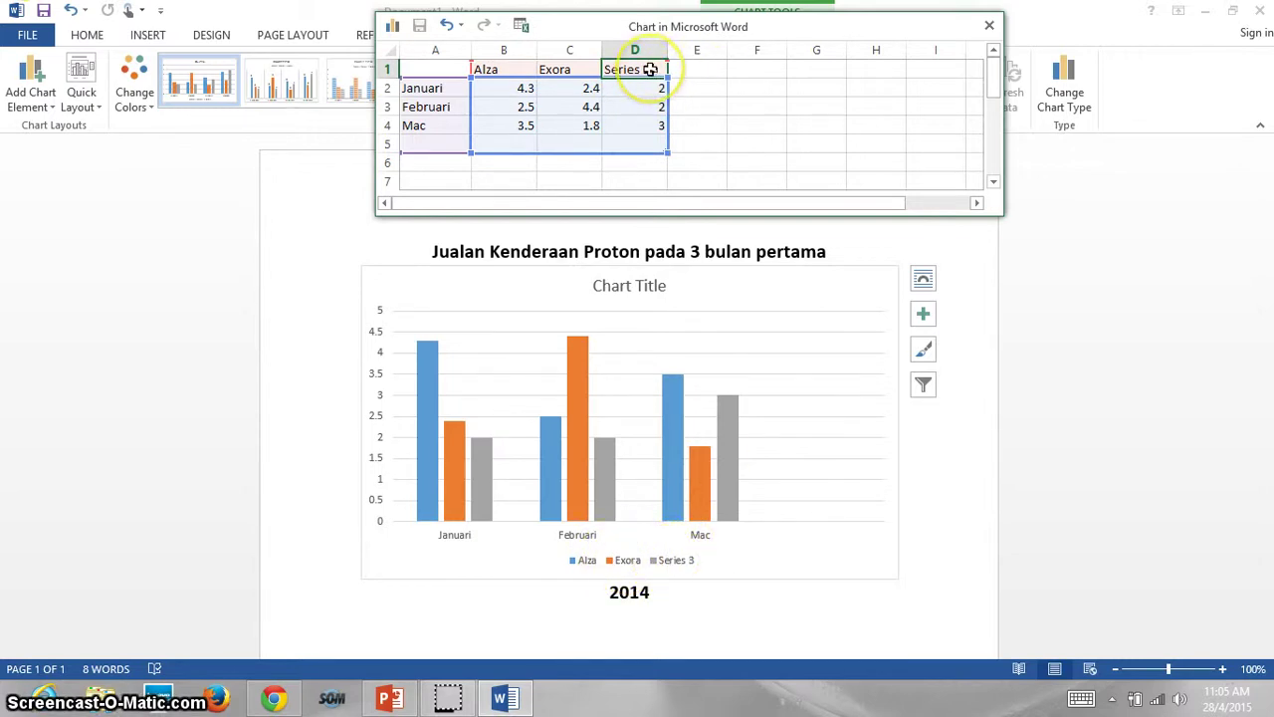
pyautogui.write('S')
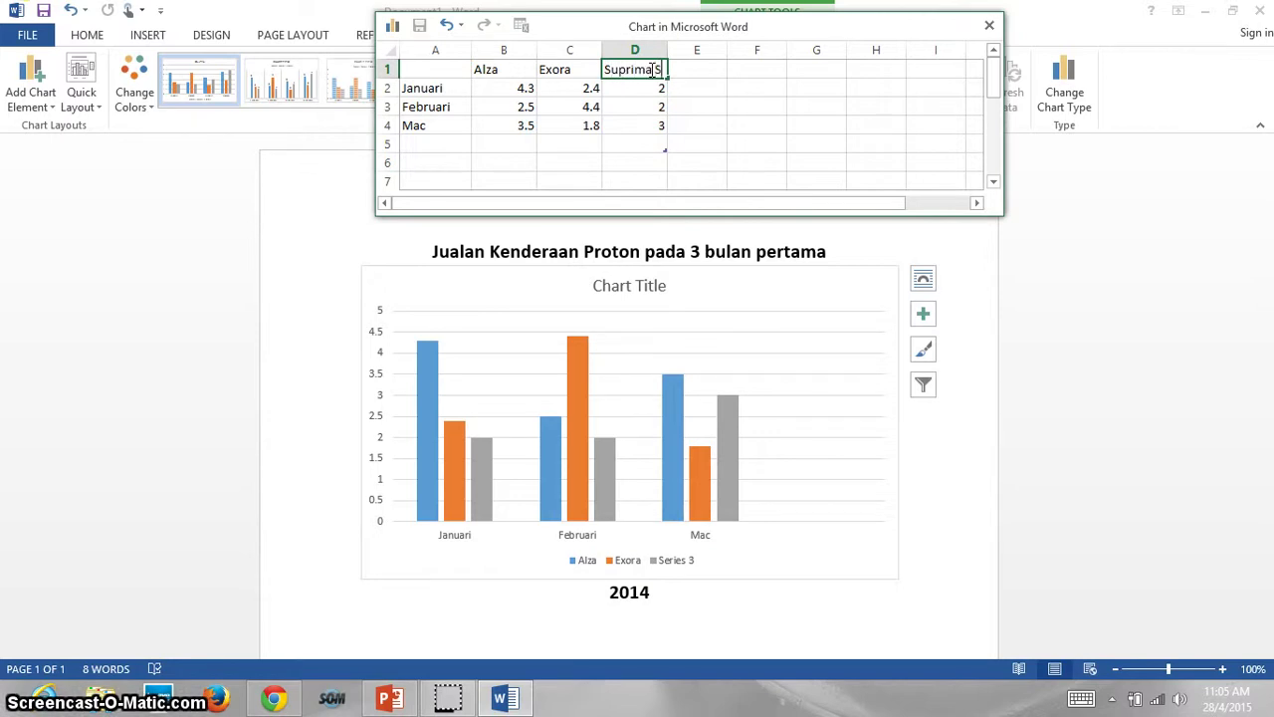
pyautogui.click(743, 123)
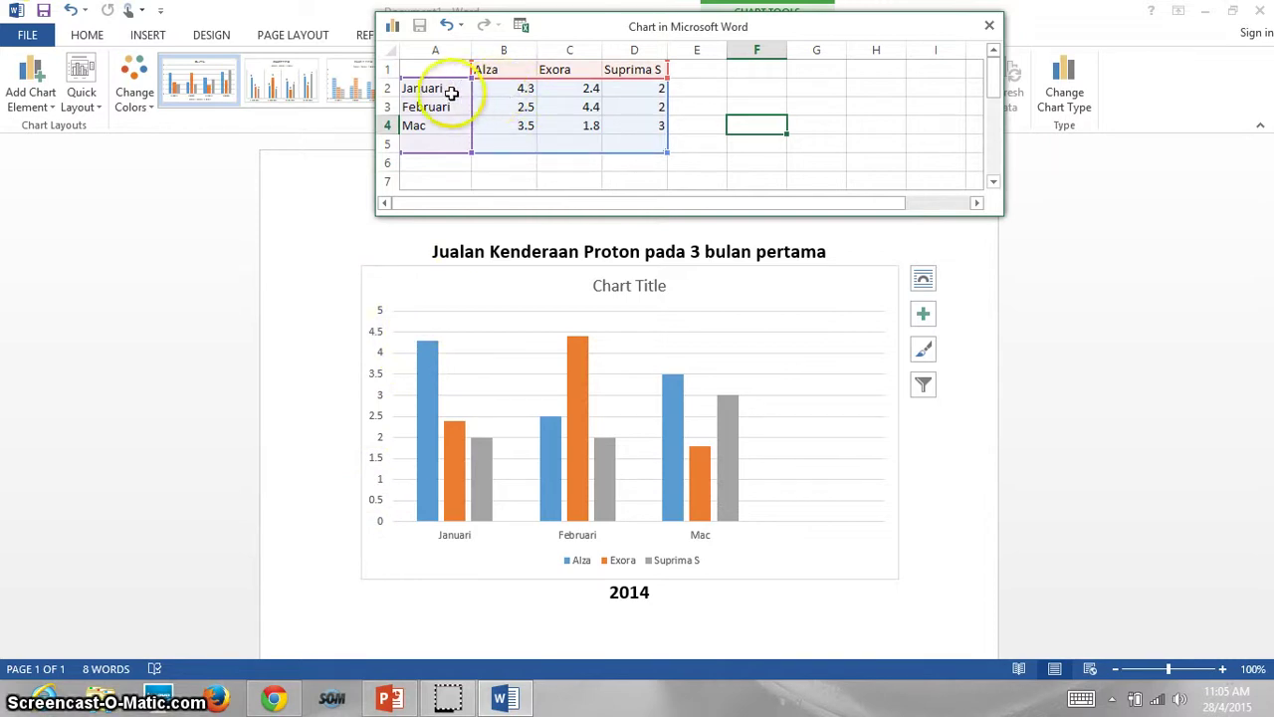
# Enter the sales values row by row: Januari 1000, 1200, 700, then Februari 900 and 1000
pyautogui.click(497, 89)
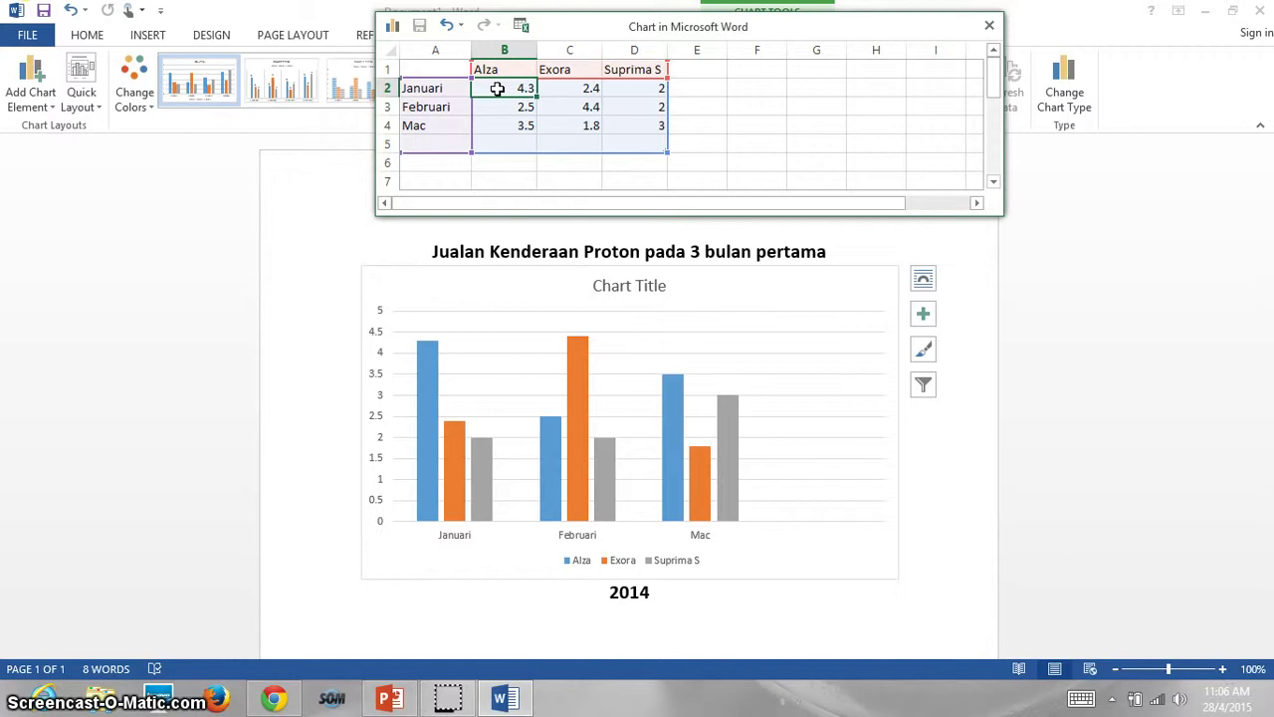
pyautogui.write('1000')
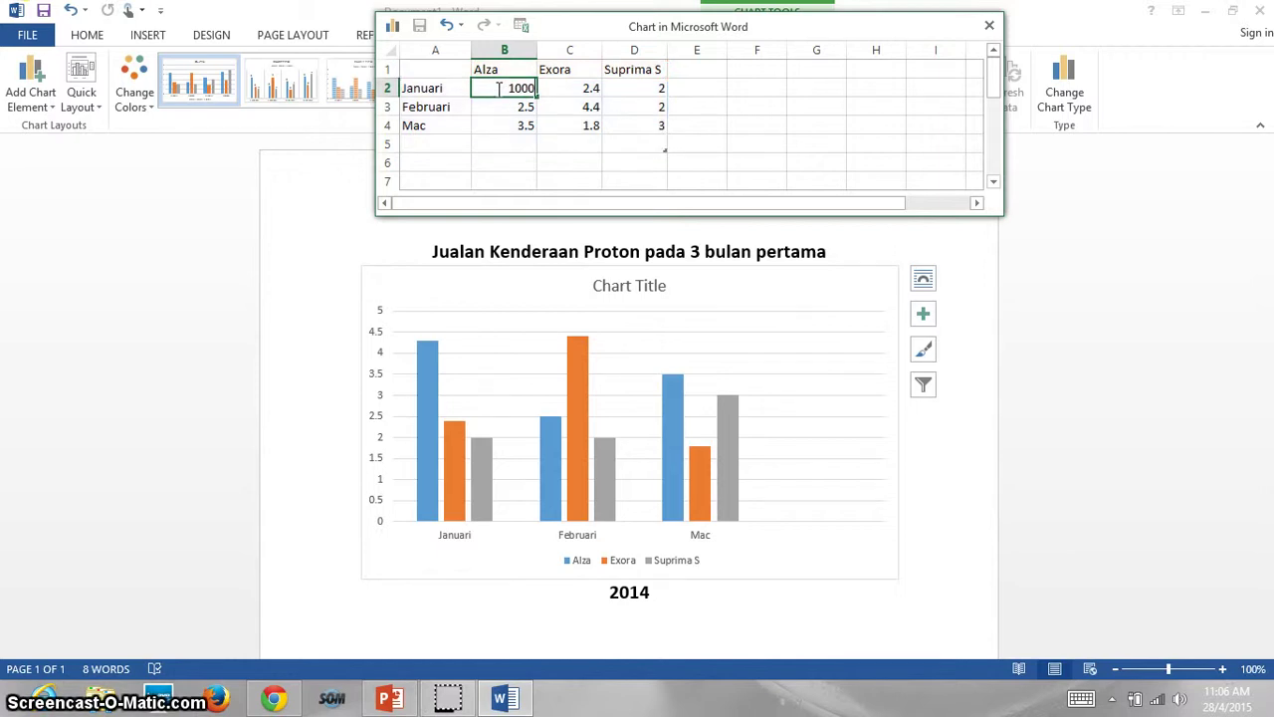
pyautogui.click(563, 87)
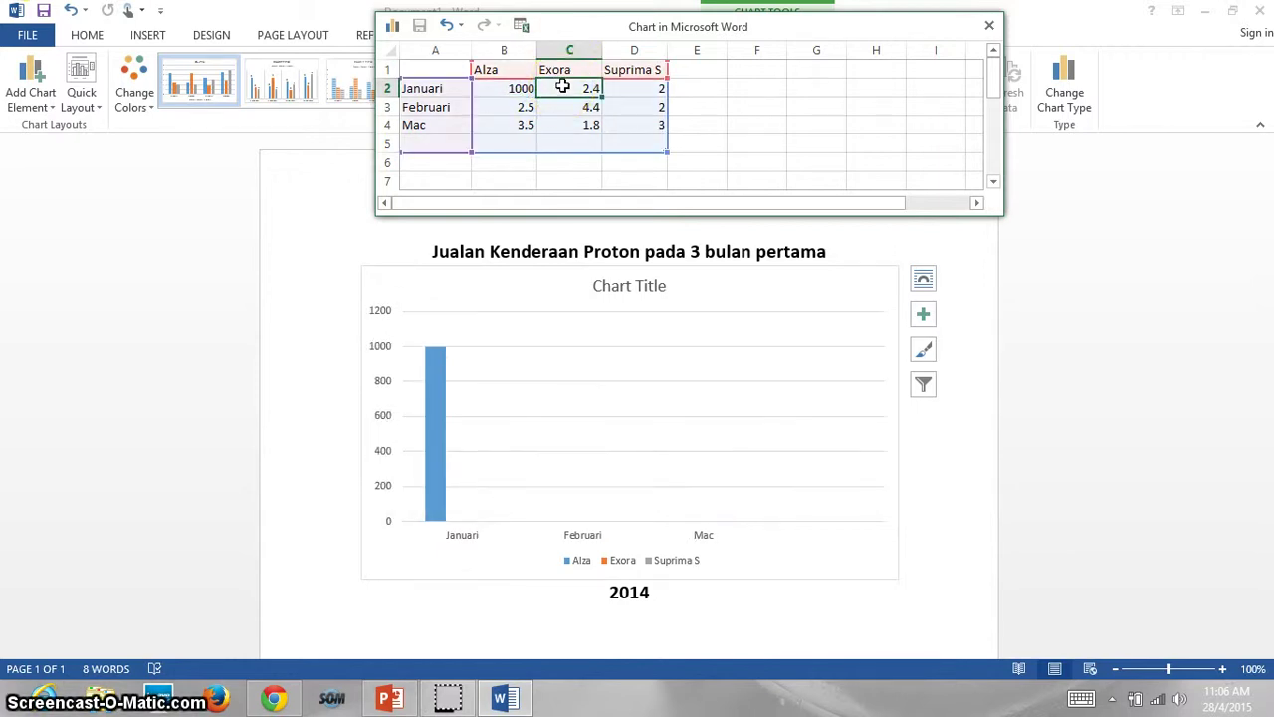
pyautogui.write('1200')
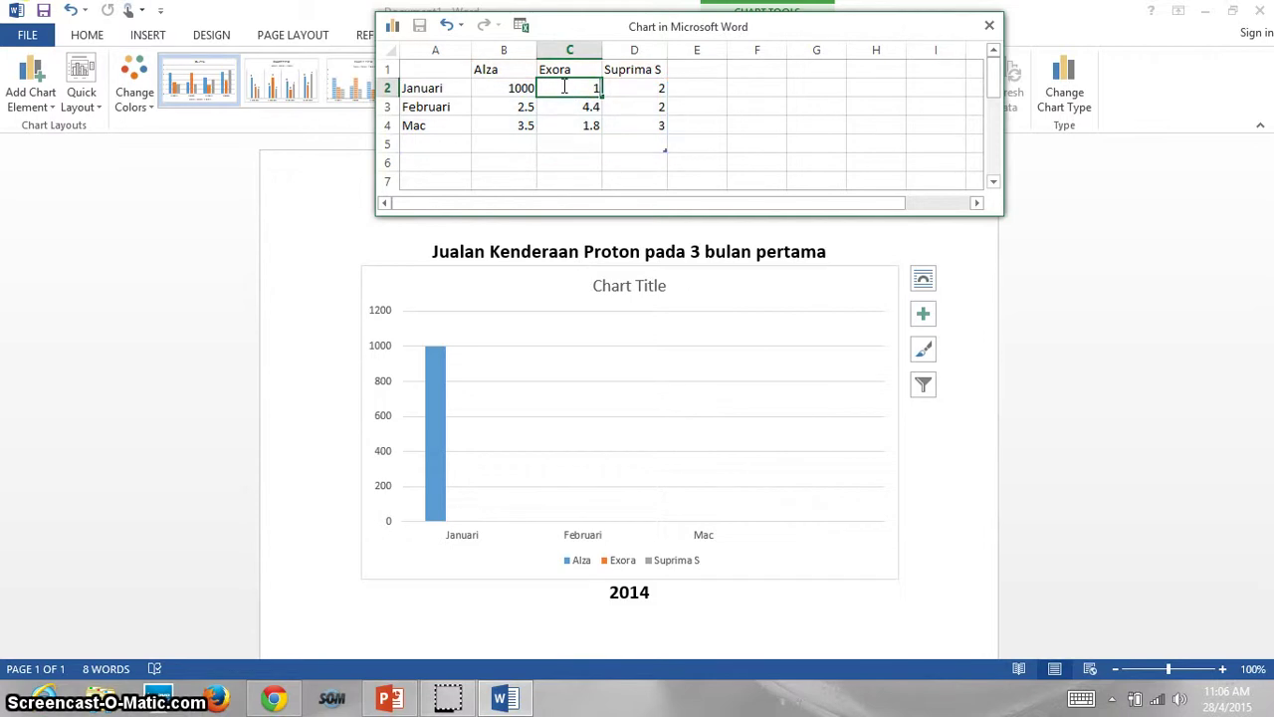
pyautogui.click(625, 90)
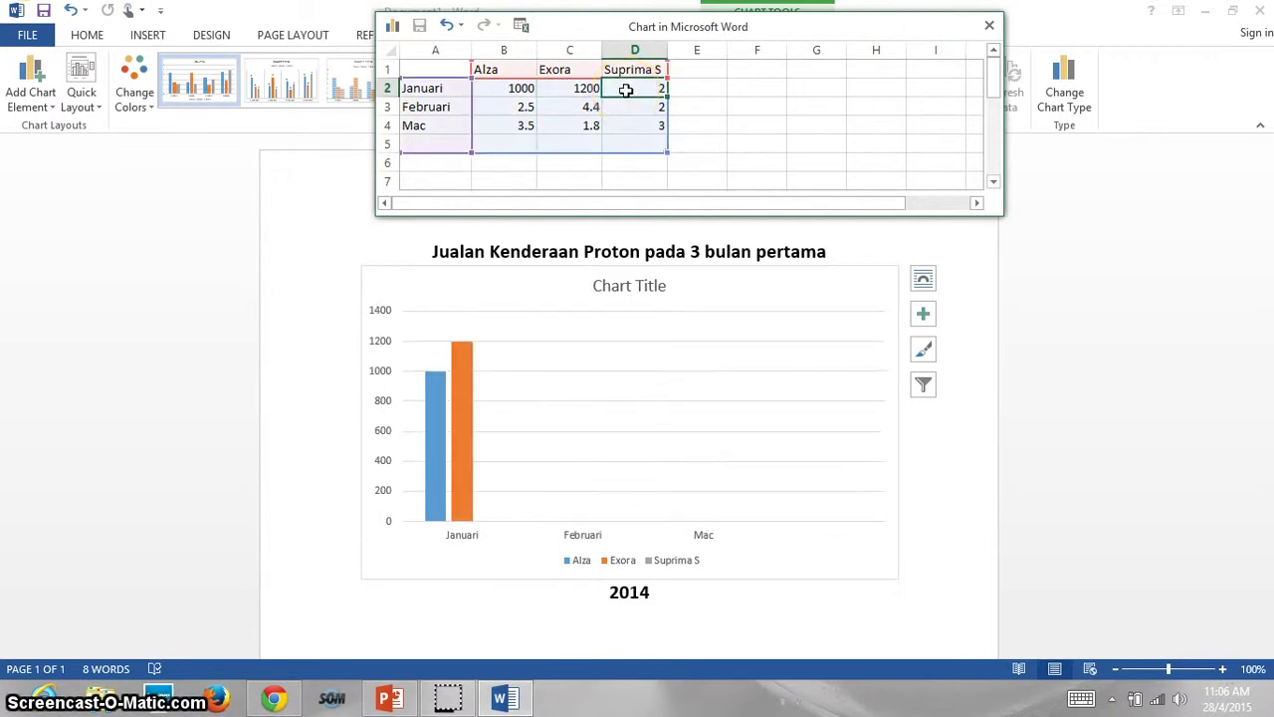
pyautogui.write('700')
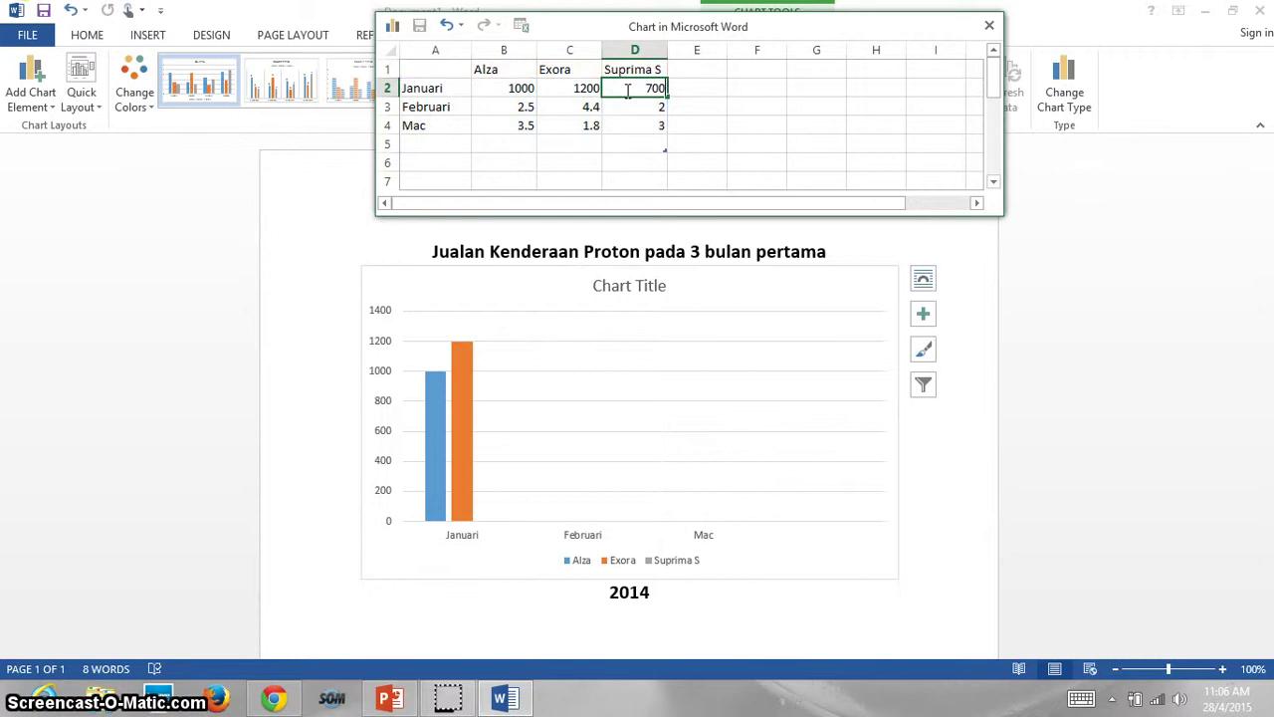
pyautogui.click(525, 106)
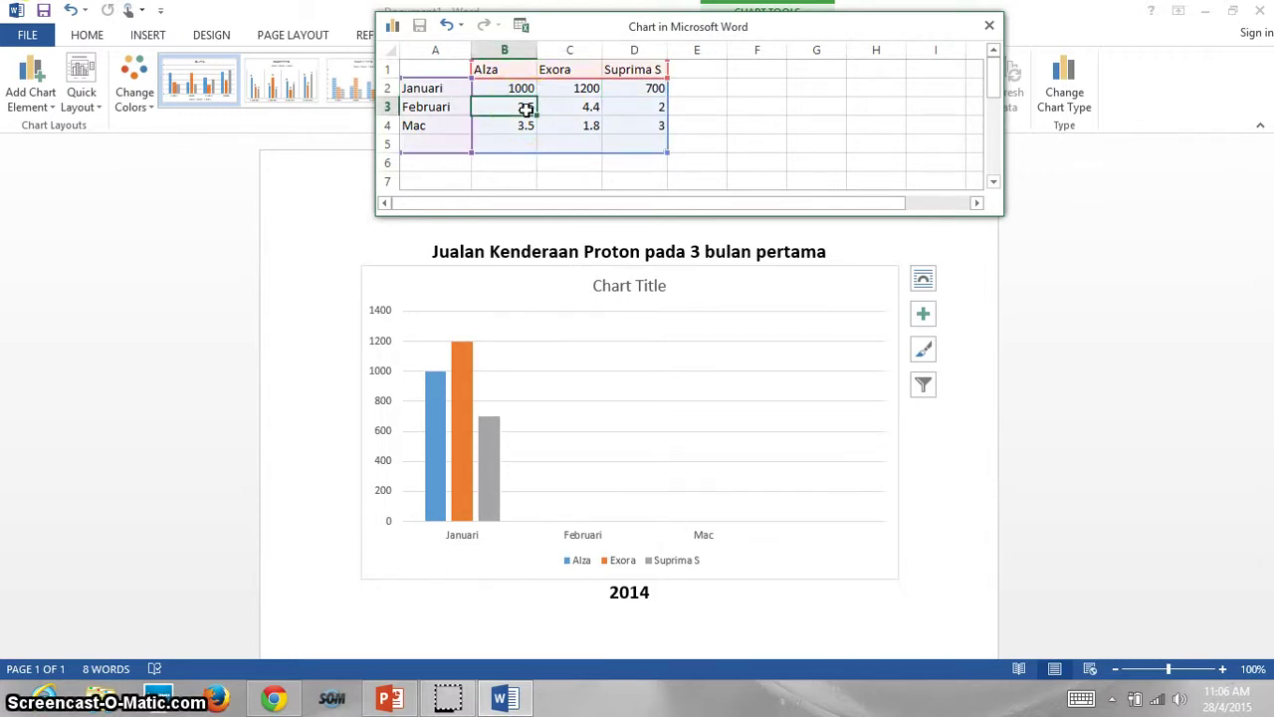
pyautogui.write('900')
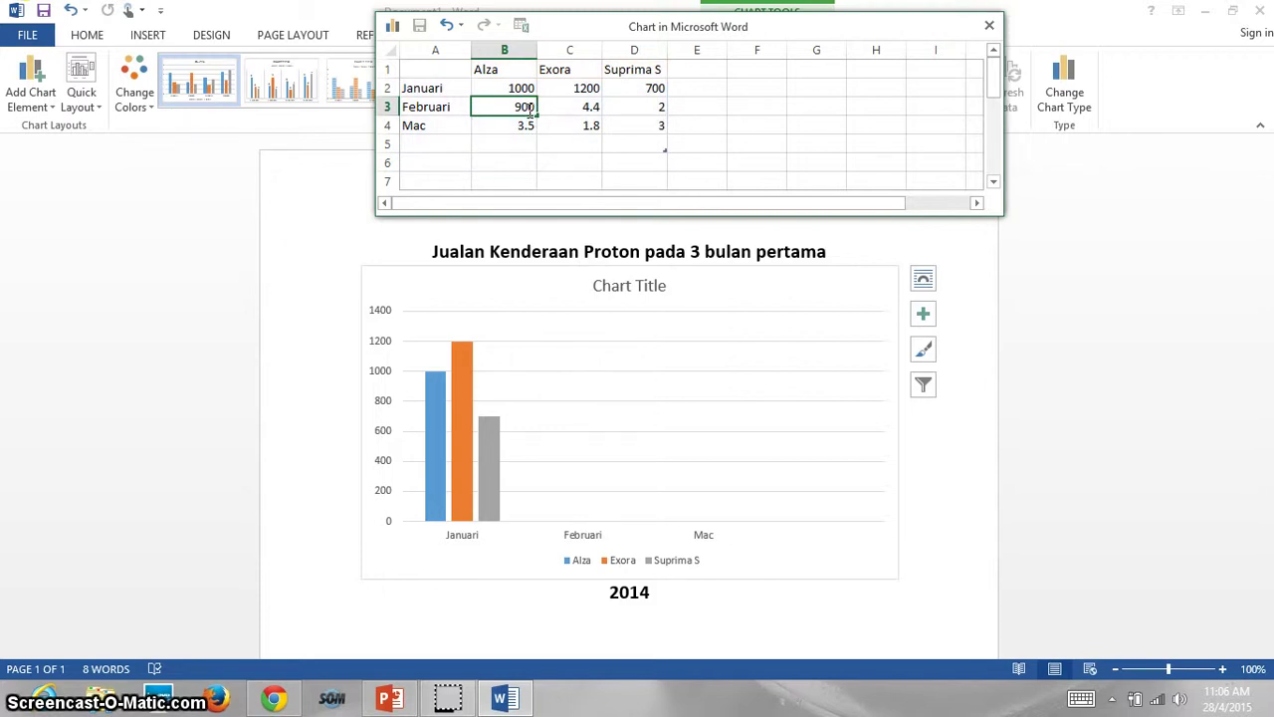
pyautogui.click(572, 107)
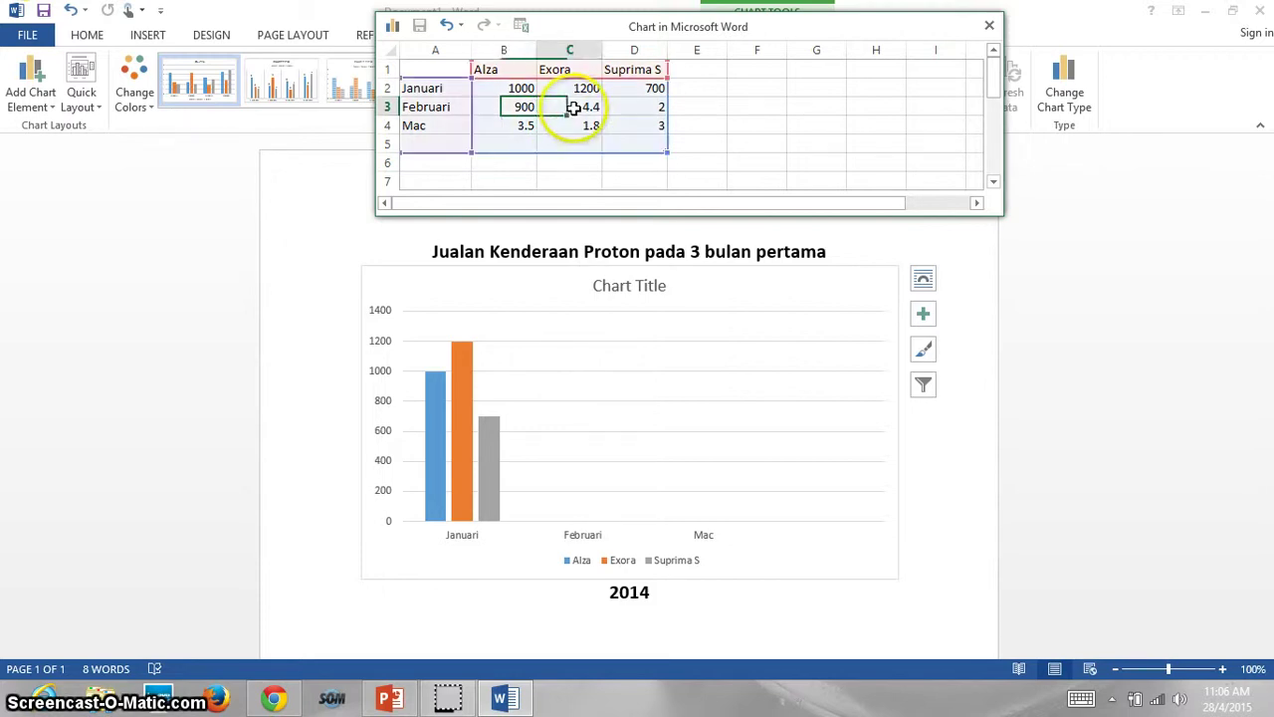
pyautogui.write('1000')
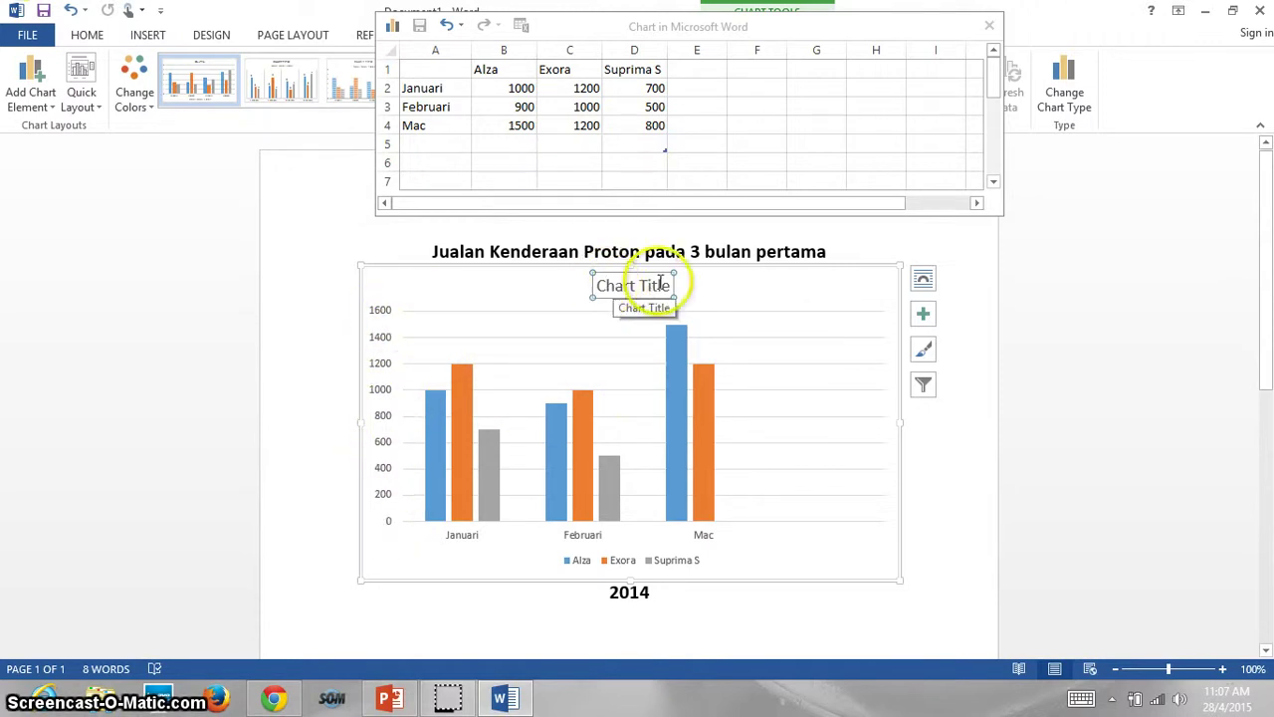
# Cut the heading above the chart and select the placeholder Chart Title text
pyautogui.moveTo(434, 252); pyautogui.dragTo(811, 255)
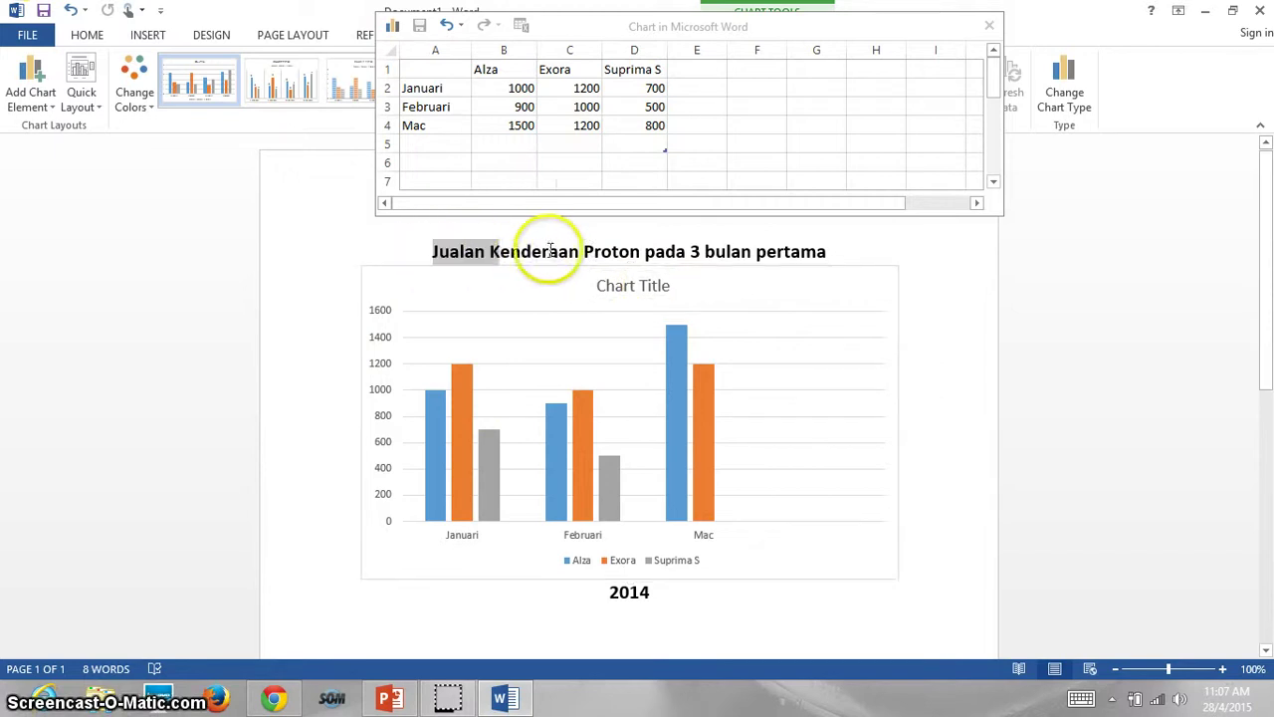
pyautogui.rightClick(811, 254)
pyautogui.click(845, 261)
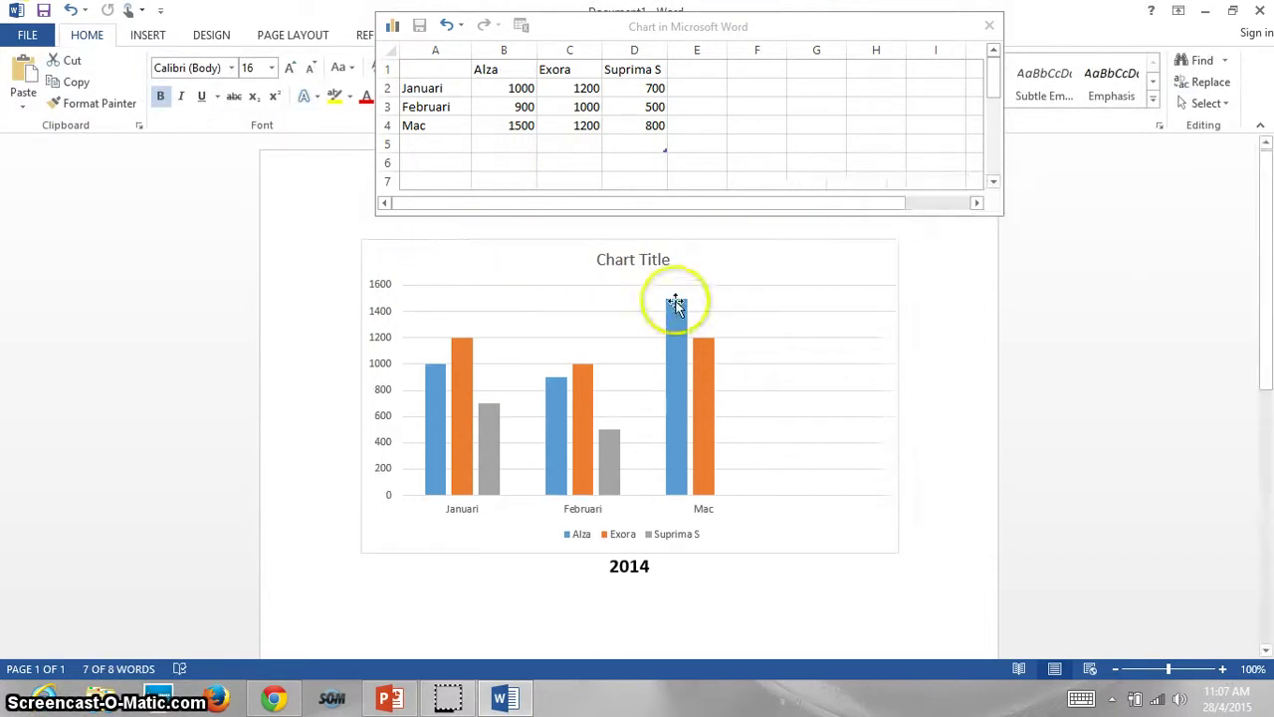
pyautogui.click(635, 259)
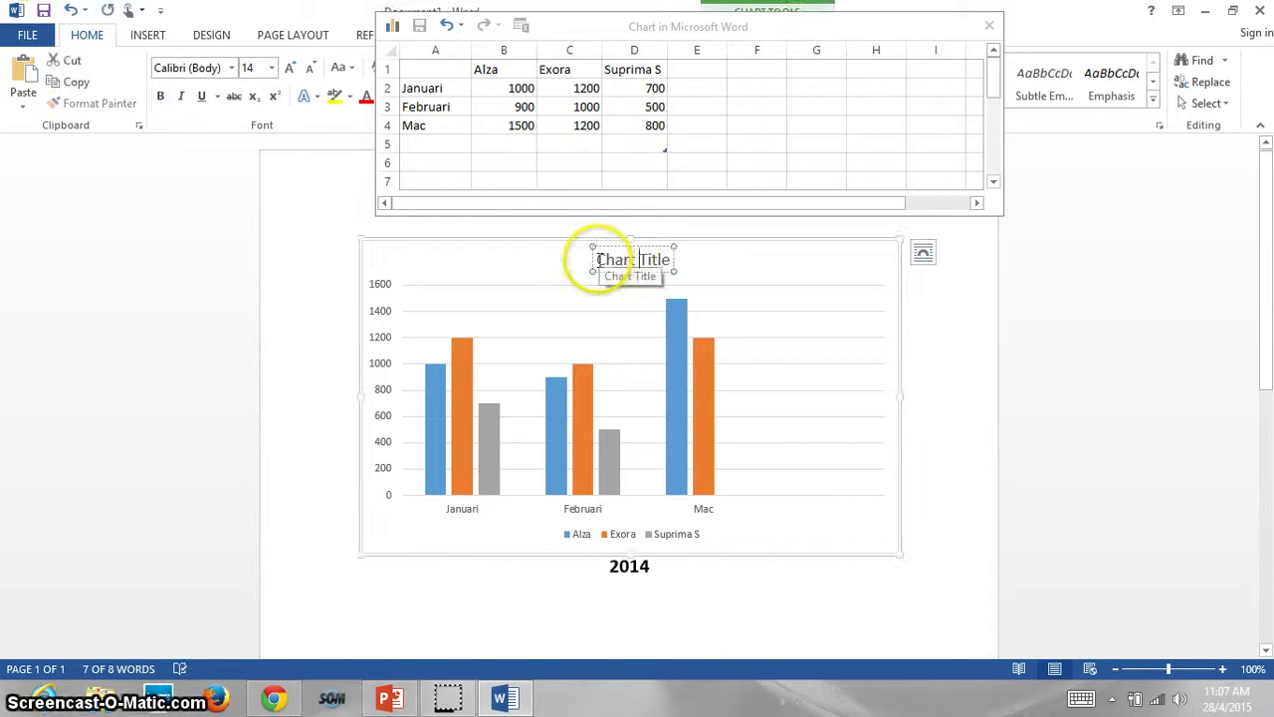
pyautogui.moveTo(602, 261); pyautogui.dragTo(660, 257)
pyautogui.rightClick(662, 261)
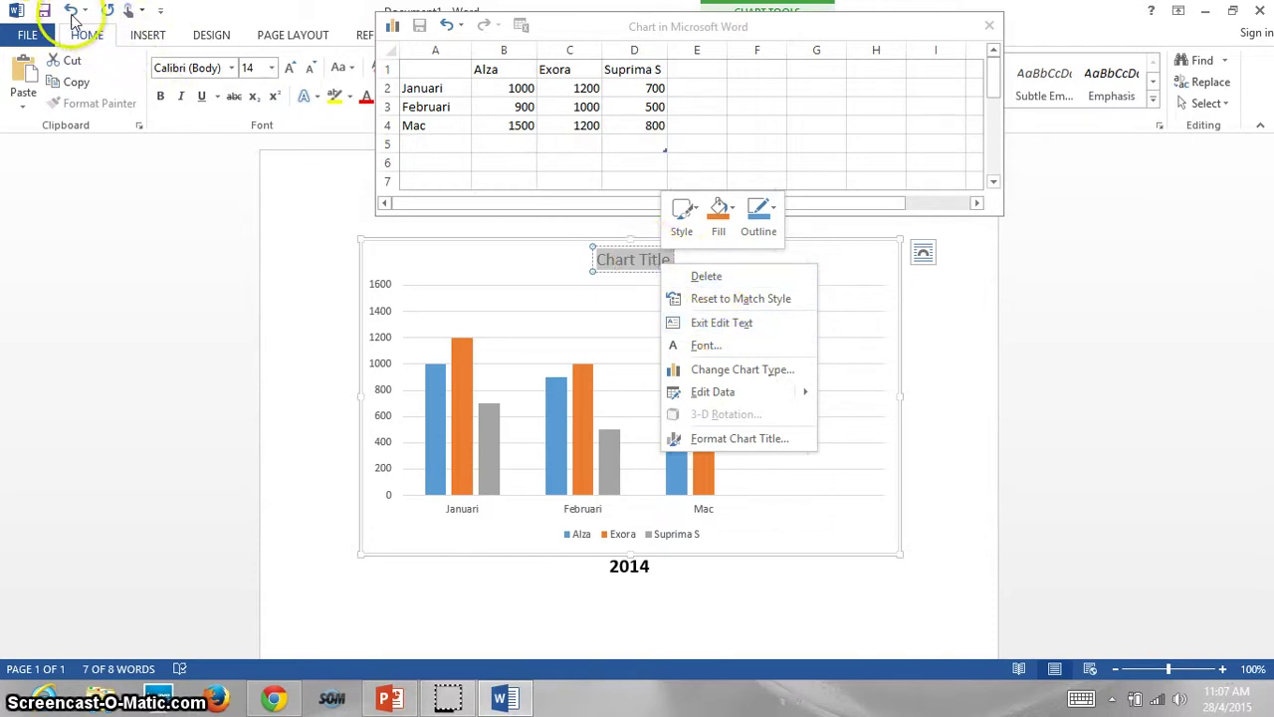
# Undo the cut to restore the heading, then reselect the chart title
pyautogui.click(70, 11)
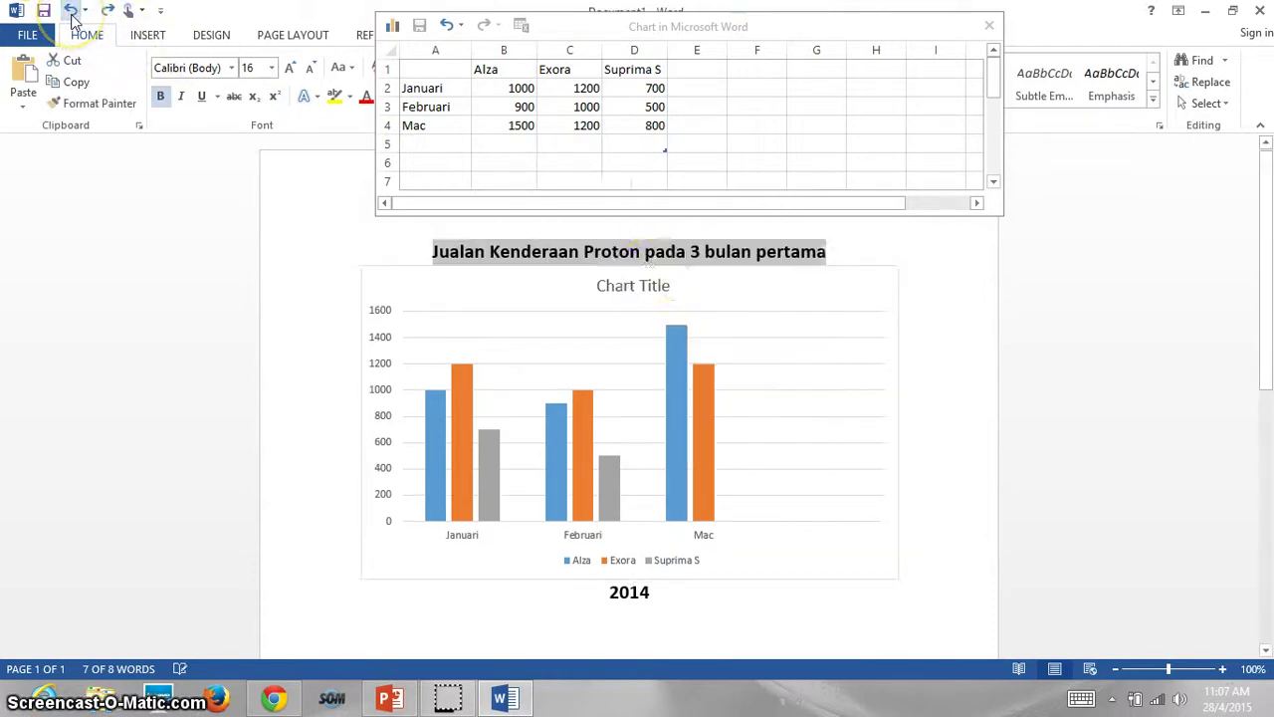
pyautogui.click(638, 284)
pyautogui.tripleClick(614, 284)
pyautogui.rightClick(613, 283)
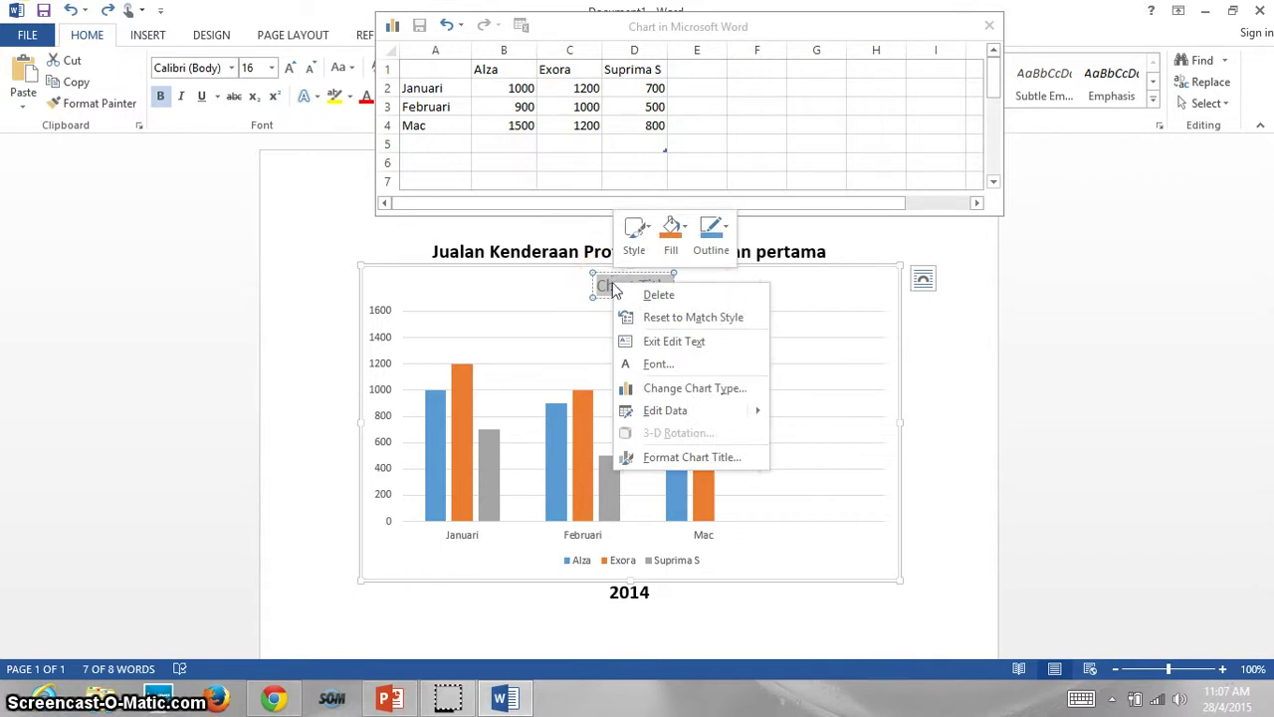
pyautogui.click(967, 328)
pyautogui.click(644, 295)
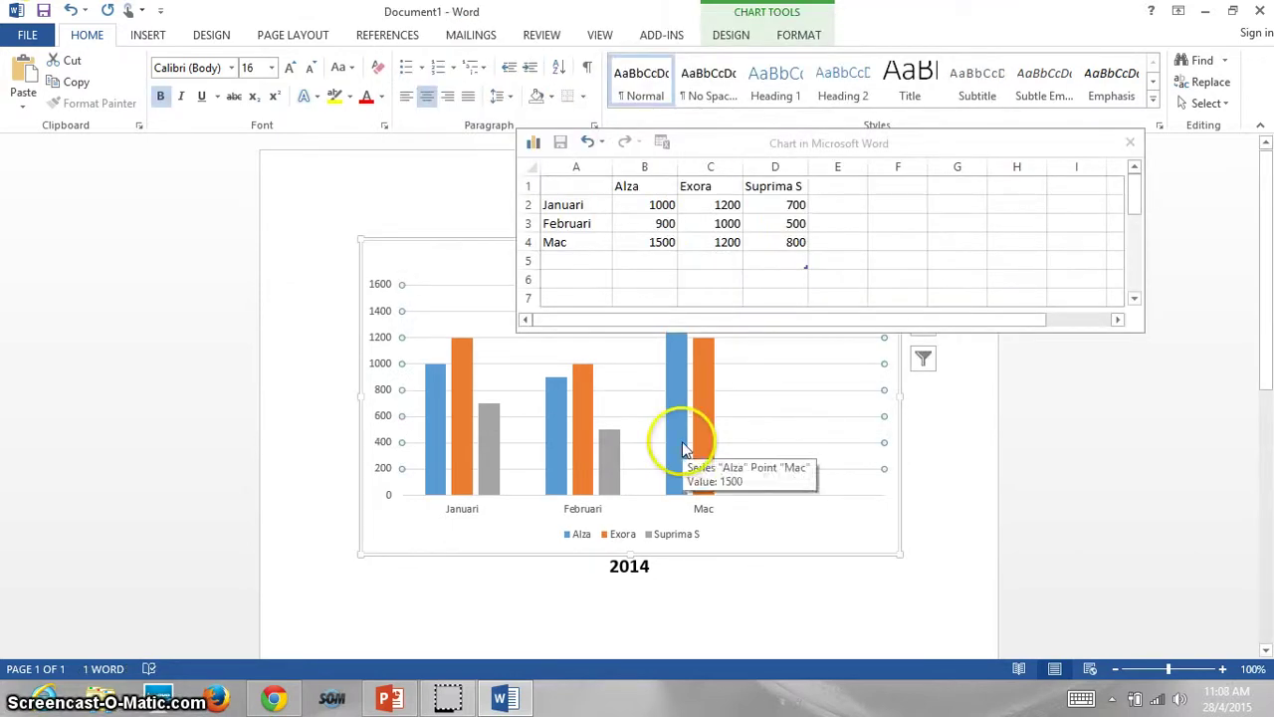
# Enlarge the data sheet, undo and redo the 800 entry in D4, then close the data sheet
pyautogui.doubleClick(752, 144)
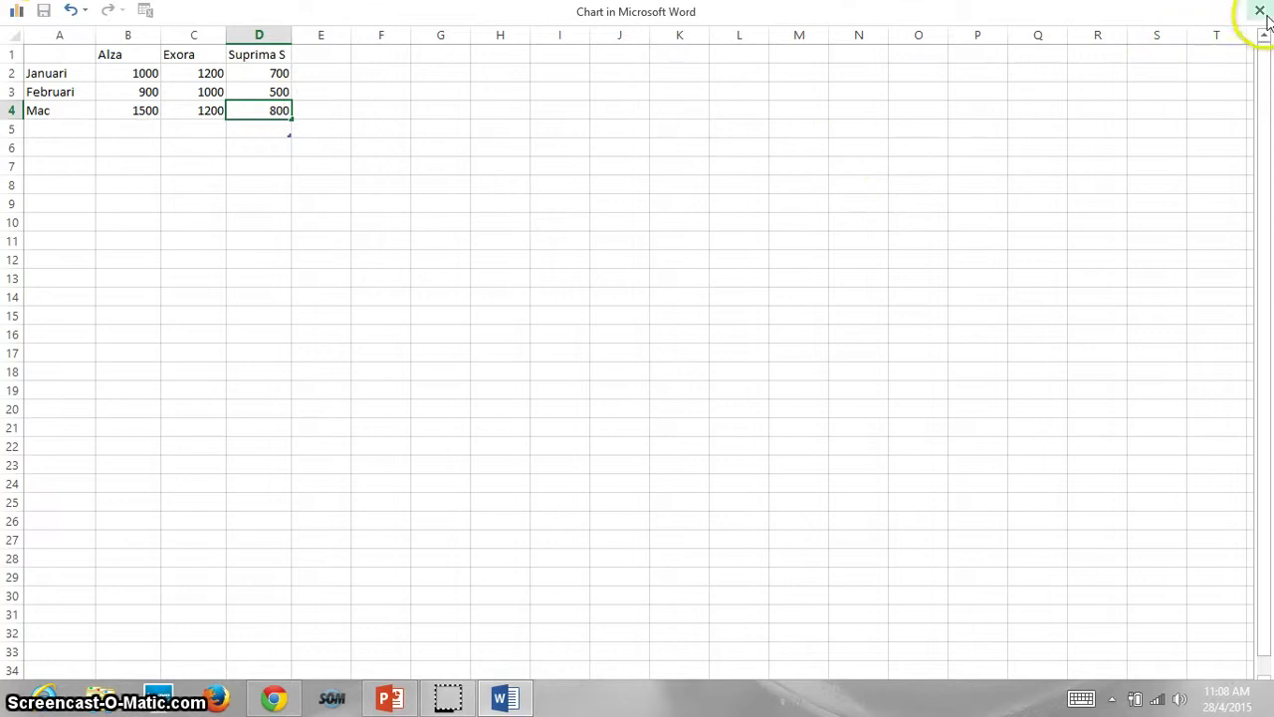
pyautogui.click(73, 14)
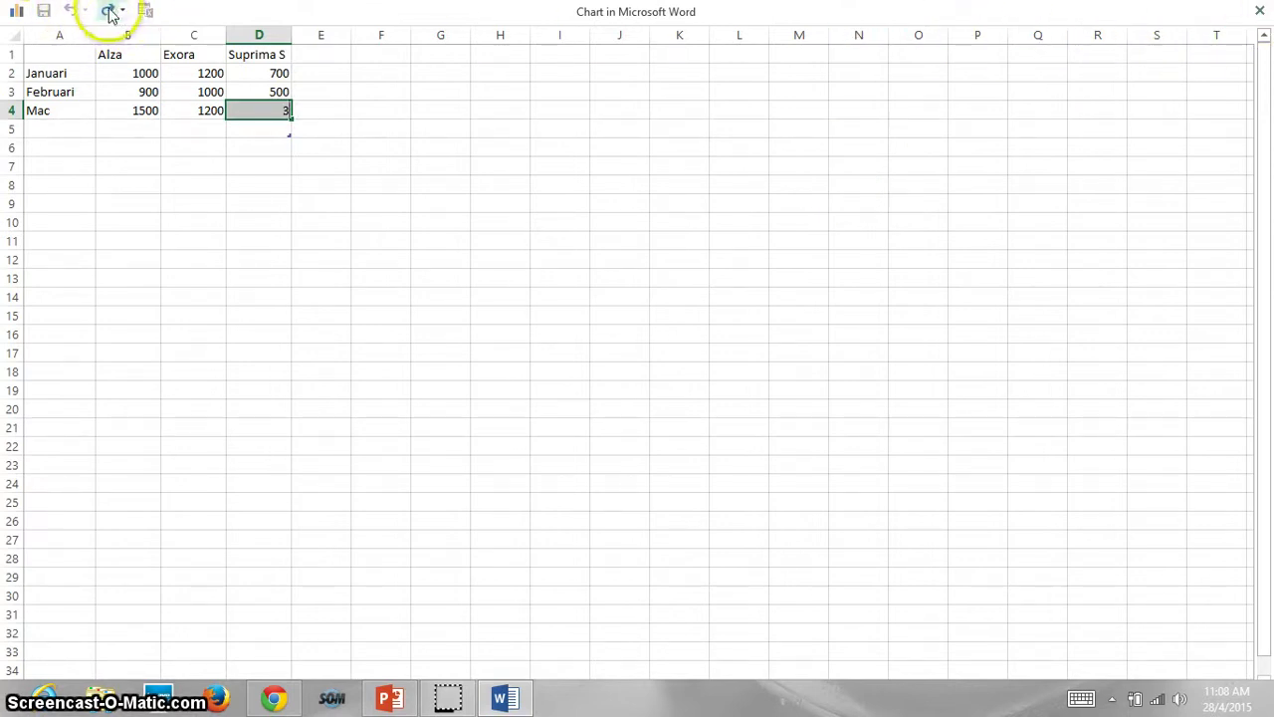
pyautogui.click(107, 11)
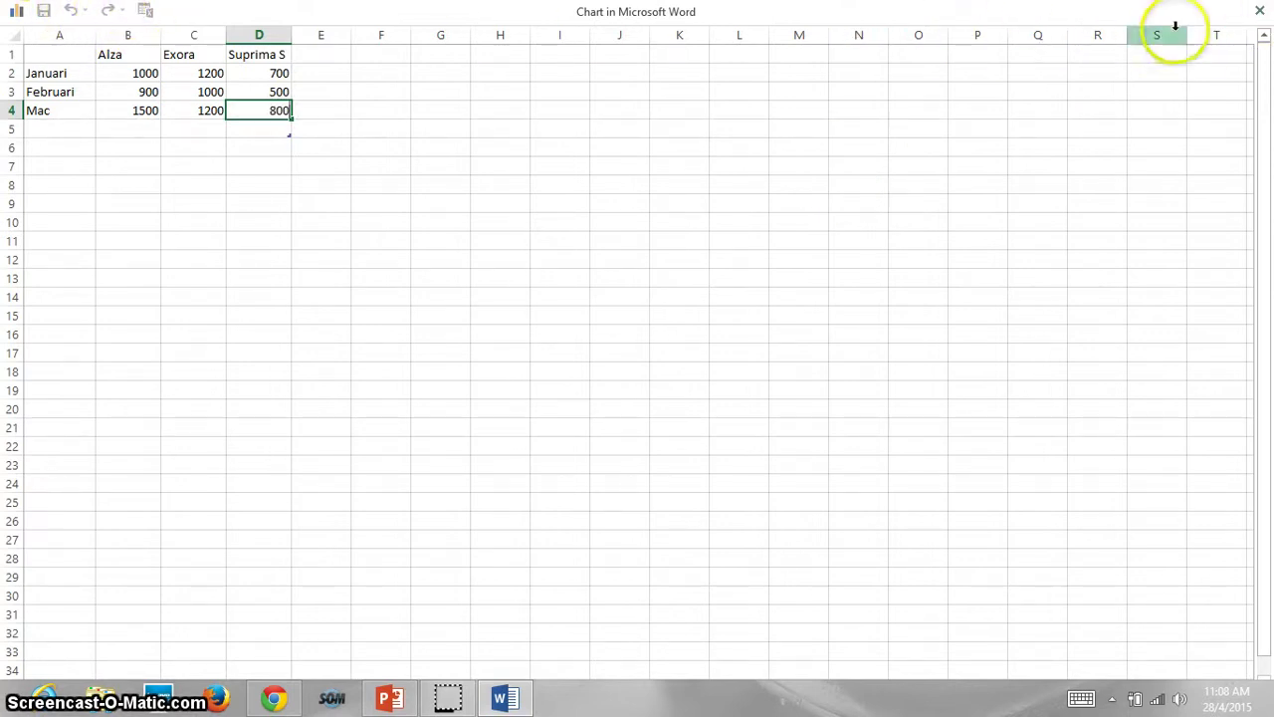
pyautogui.click(1260, 11)
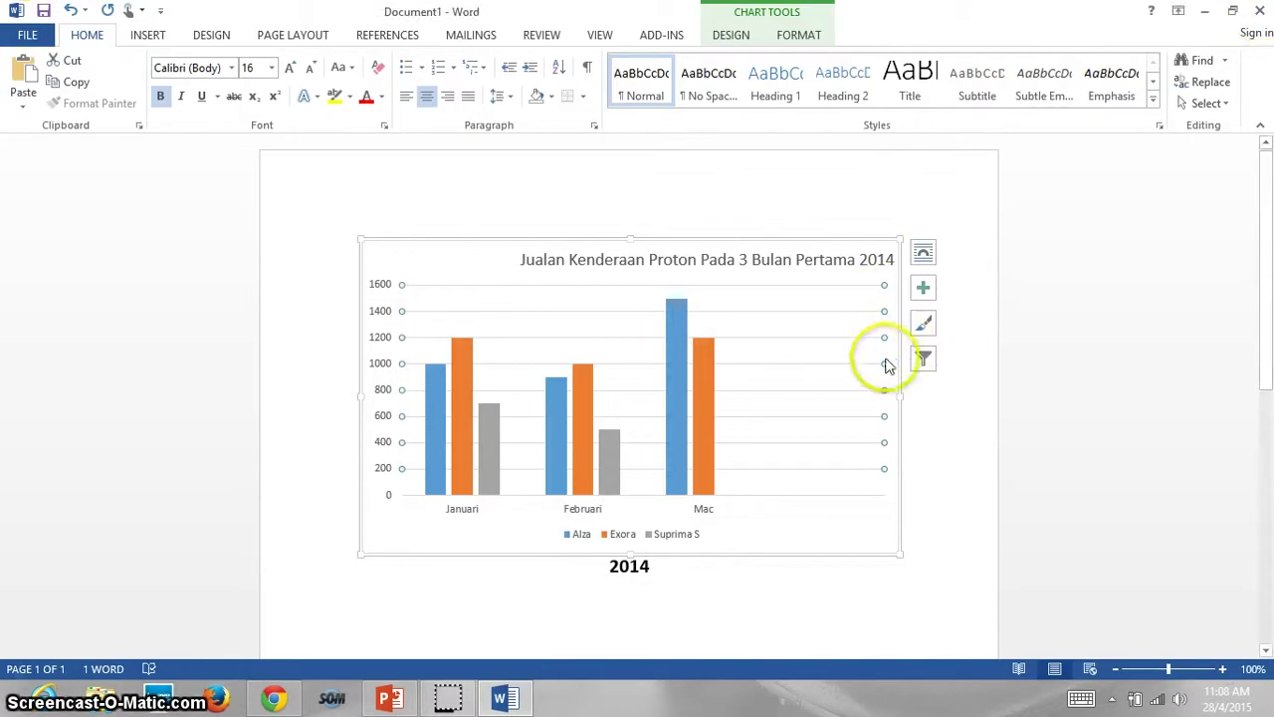
pyautogui.click(913, 427)
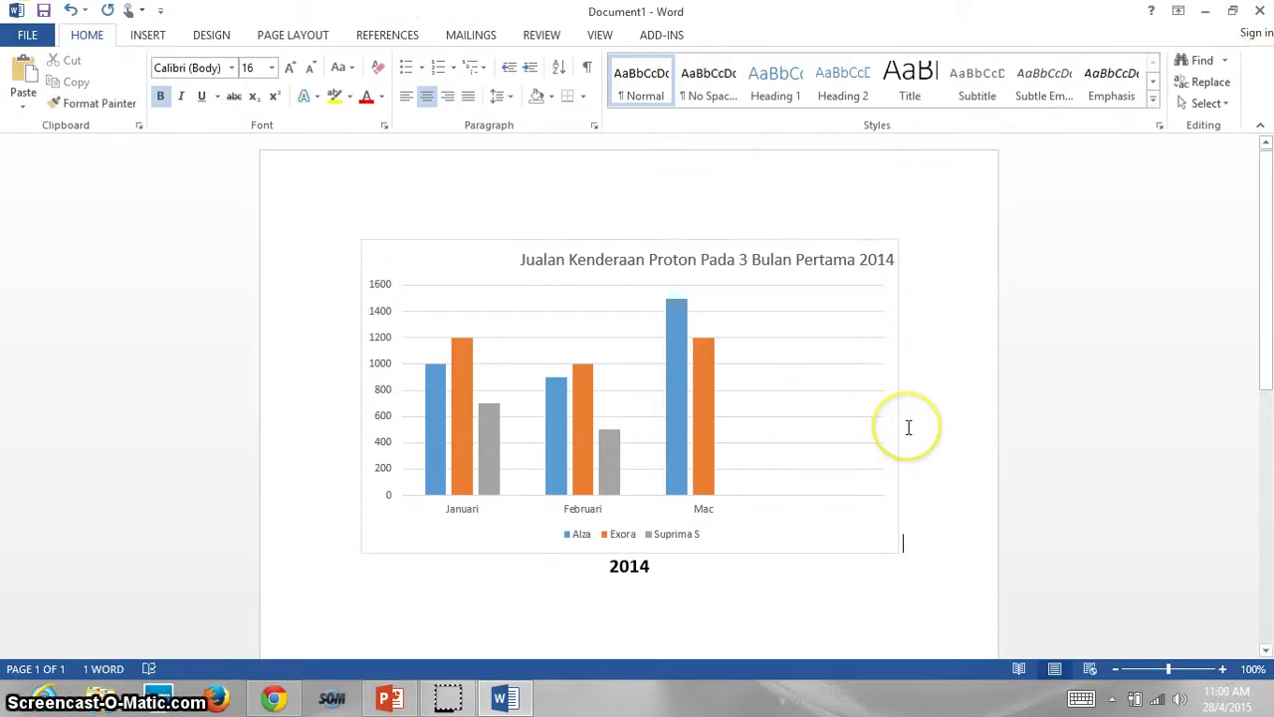
# Centre the chart title above the columns and make it bold
pyautogui.moveTo(681, 394)
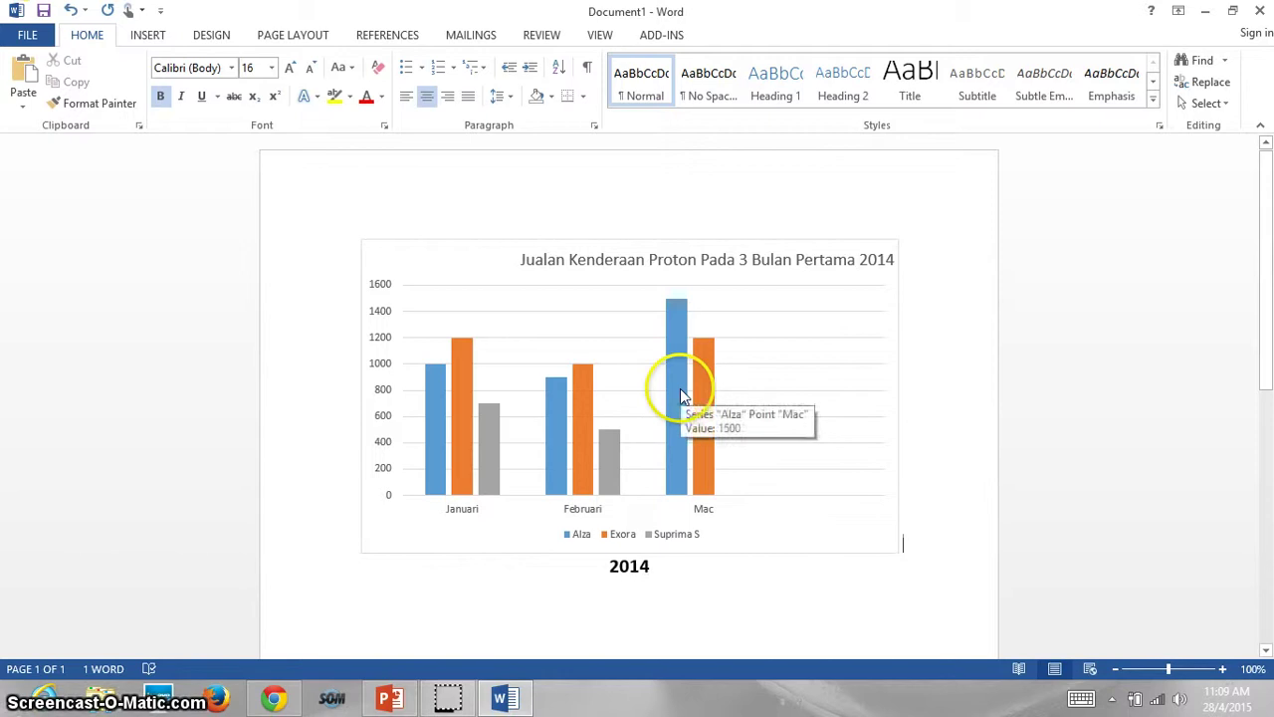
pyautogui.click(693, 265)
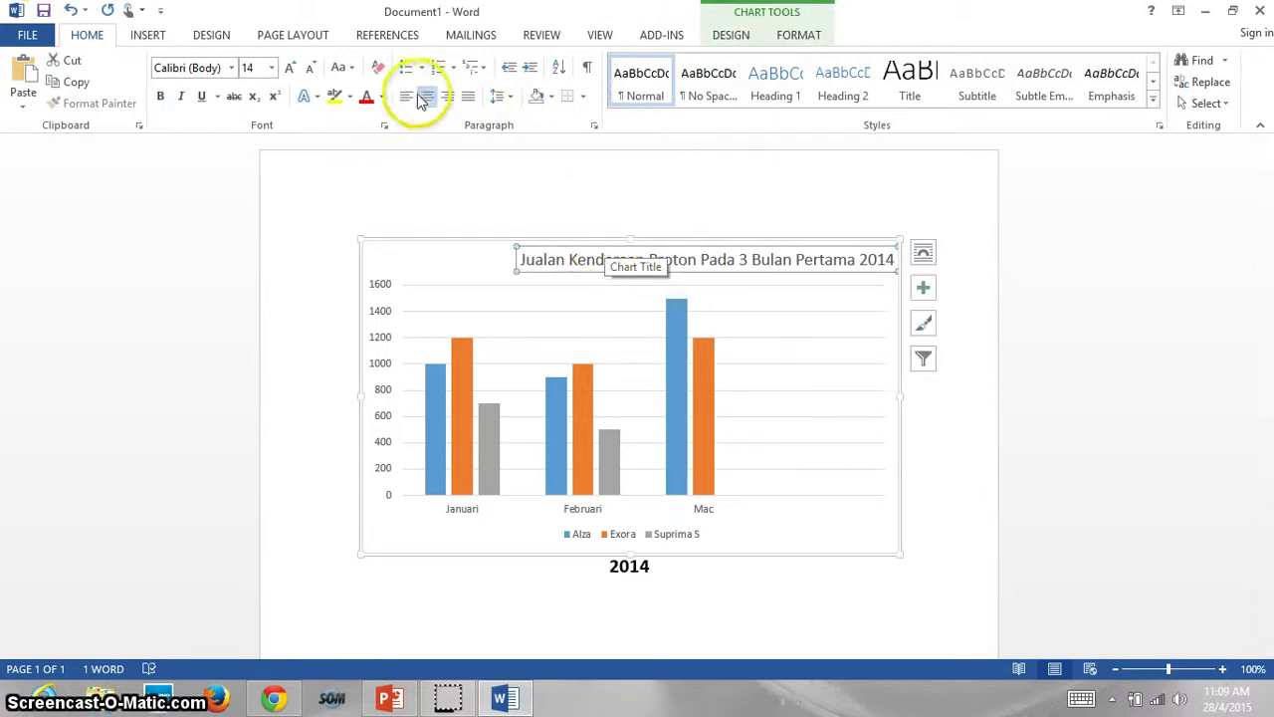
pyautogui.moveTo(568, 247)
pyautogui.mouseDown()
pyautogui.moveTo(506, 250)
pyautogui.moveTo(834, 259)
pyautogui.mouseUp()
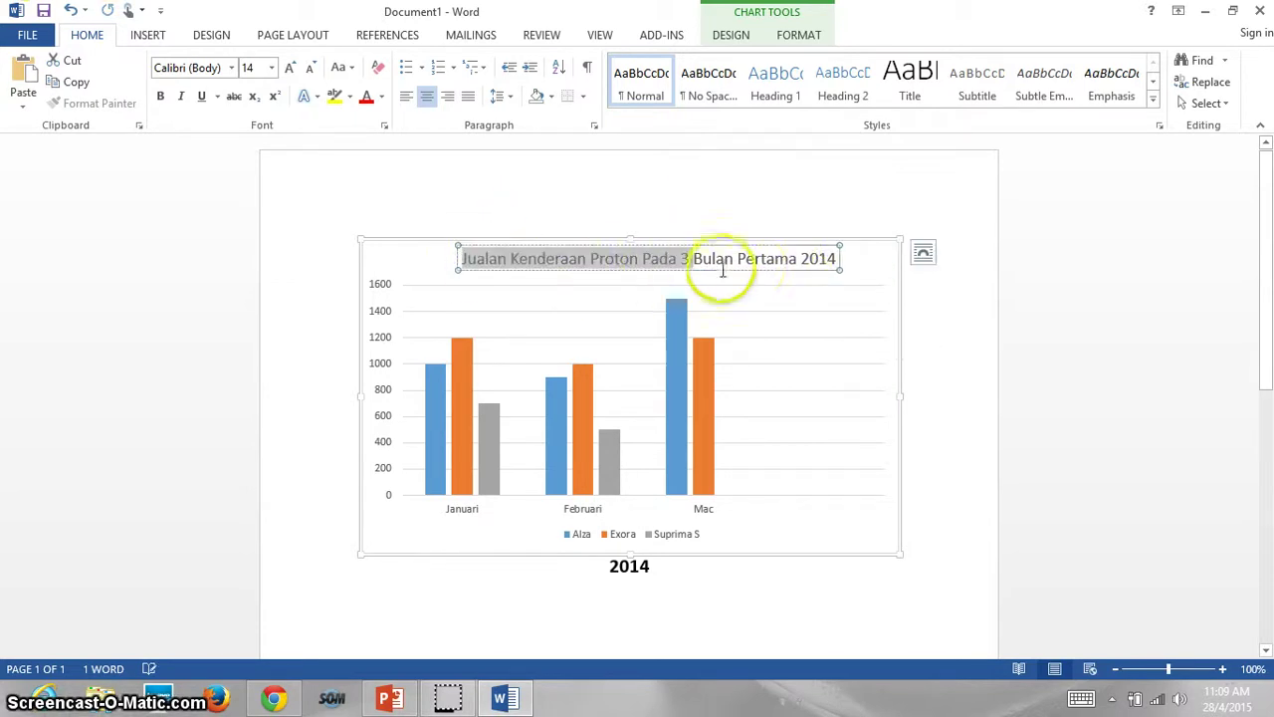
pyautogui.click(160, 96)
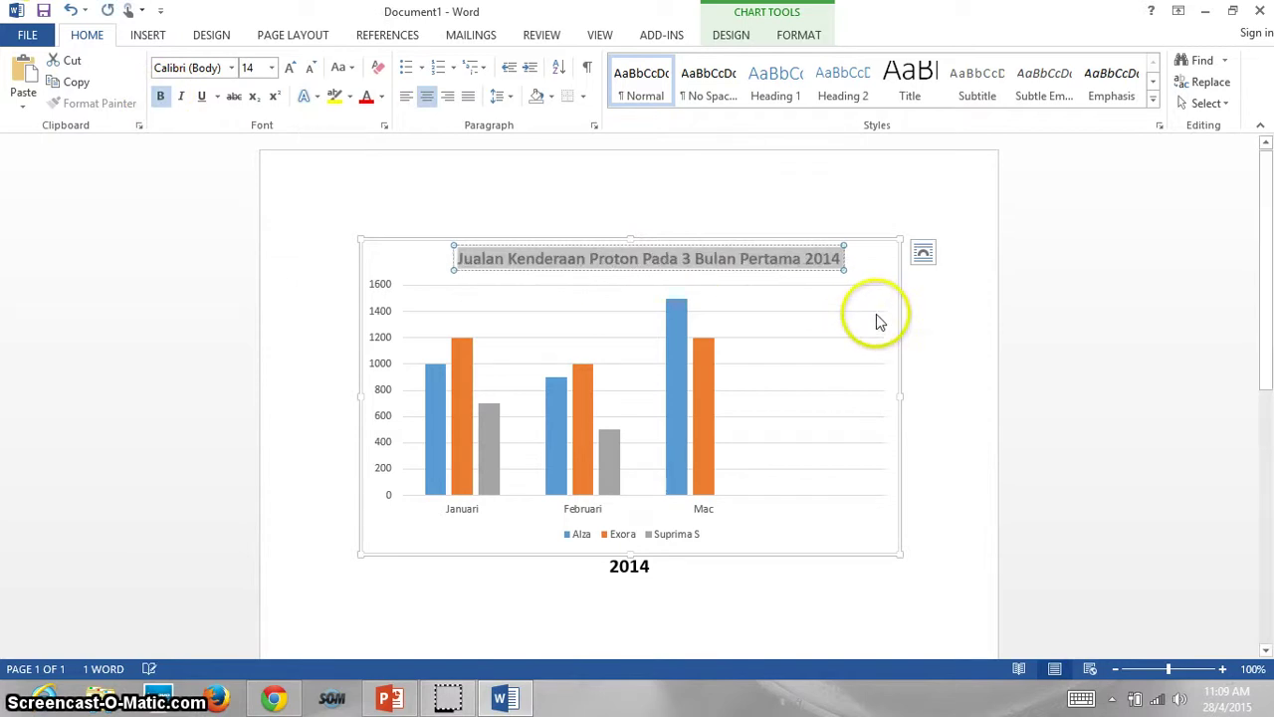
pyautogui.click(1090, 291)
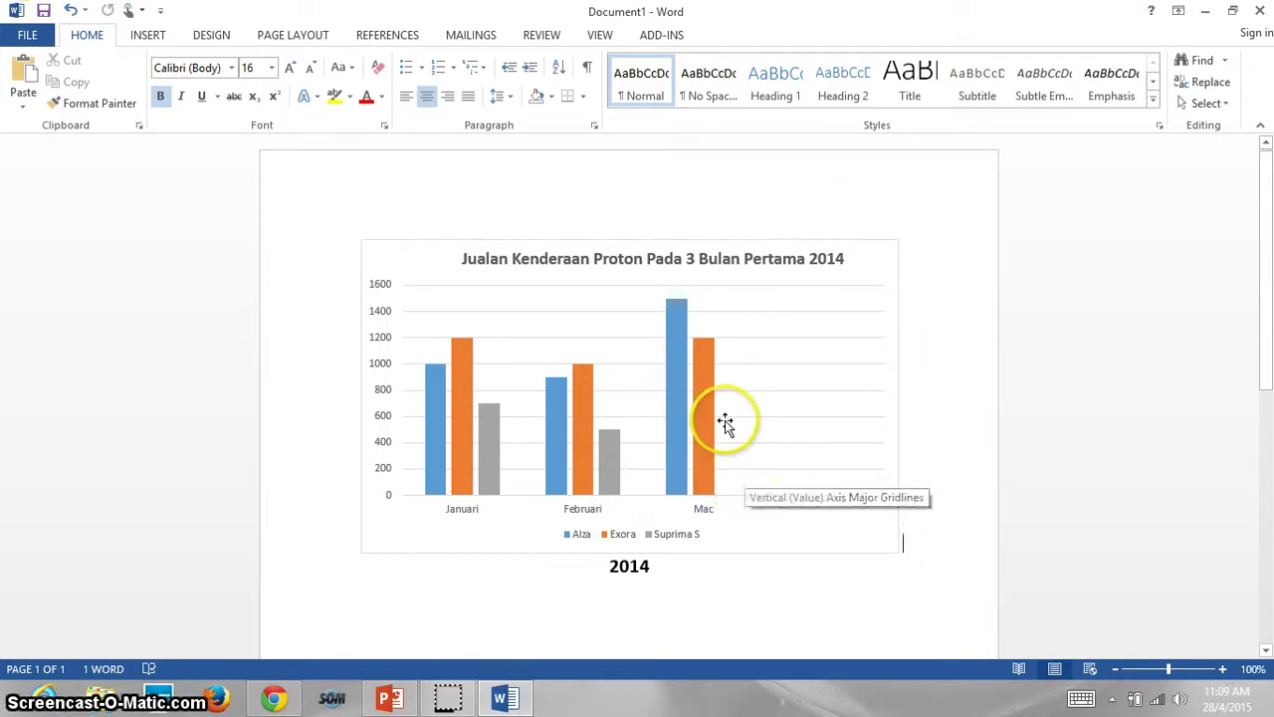
# Open the chart's data sheet through Edit Data on the plot area, then close it unchanged
pyautogui.click(729, 430)
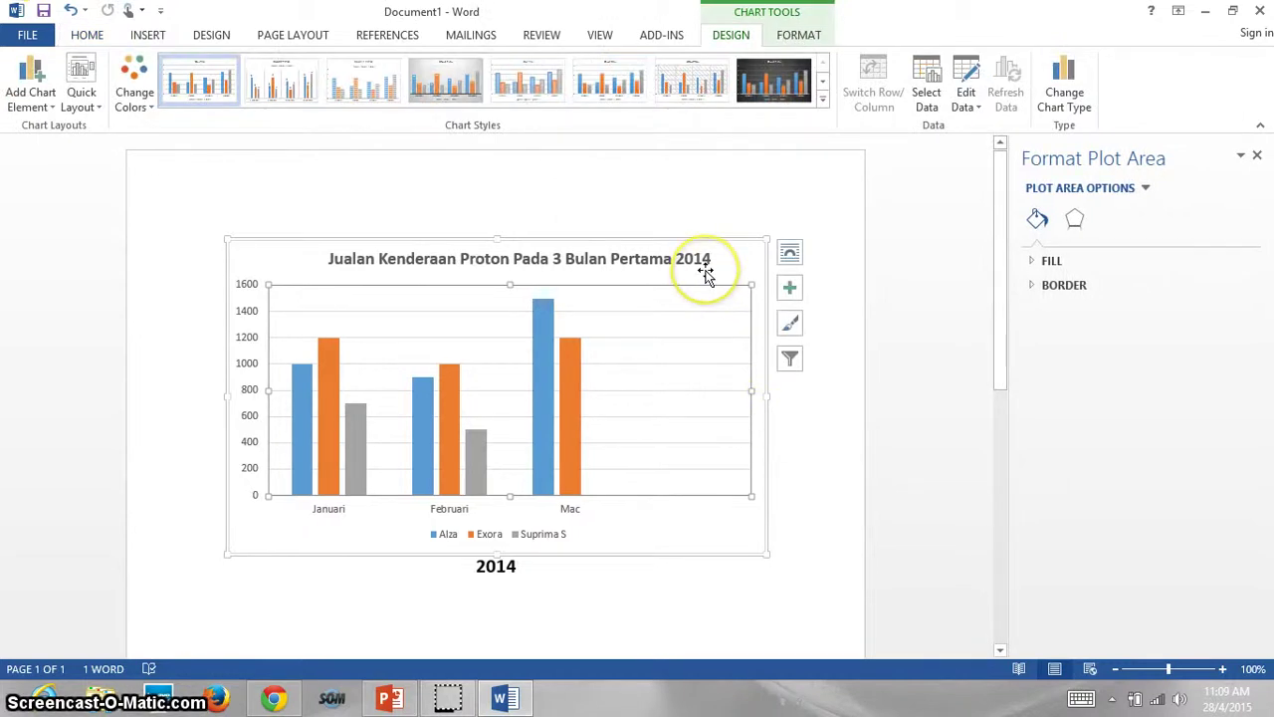
pyautogui.click(705, 274)
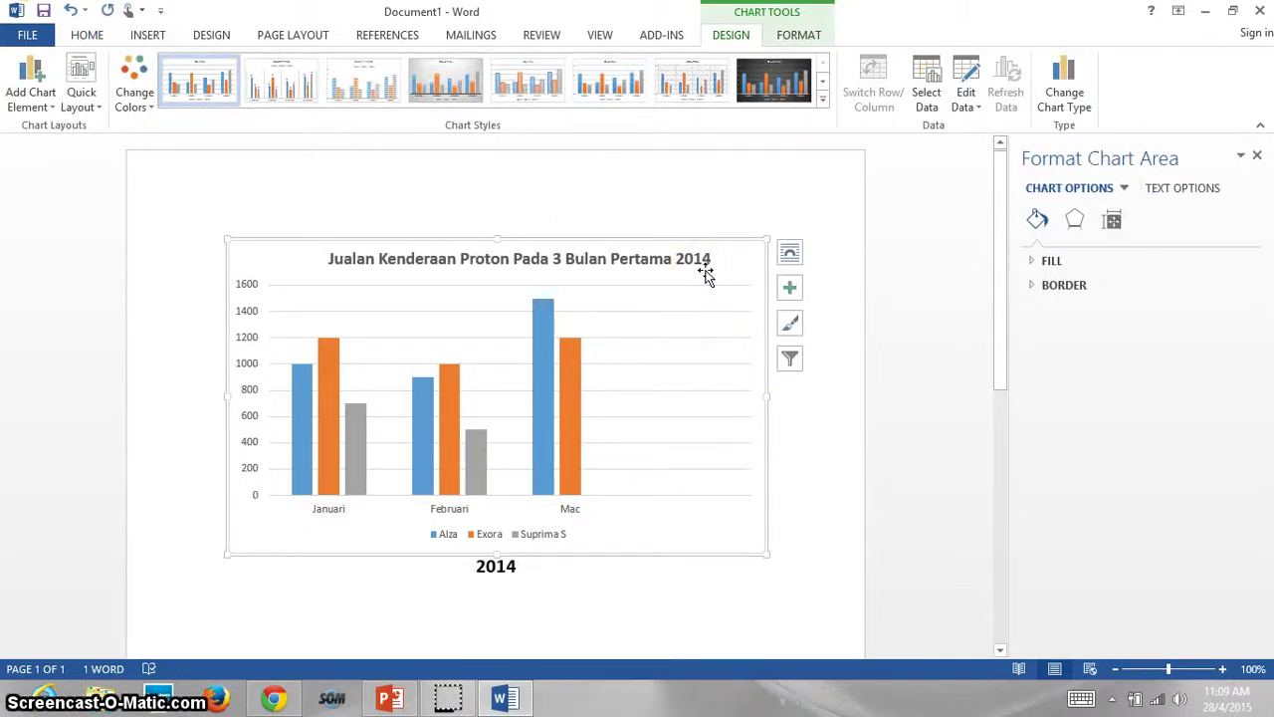
pyautogui.click(705, 267)
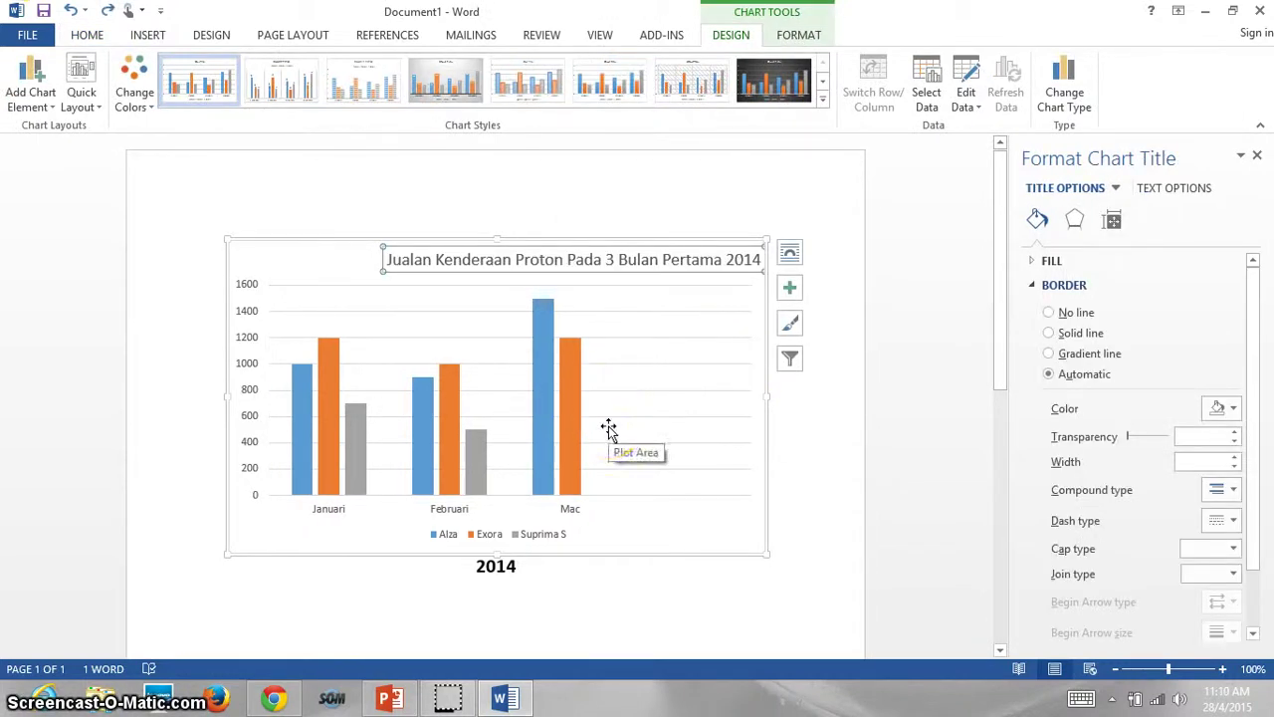
pyautogui.rightClick(608, 428)
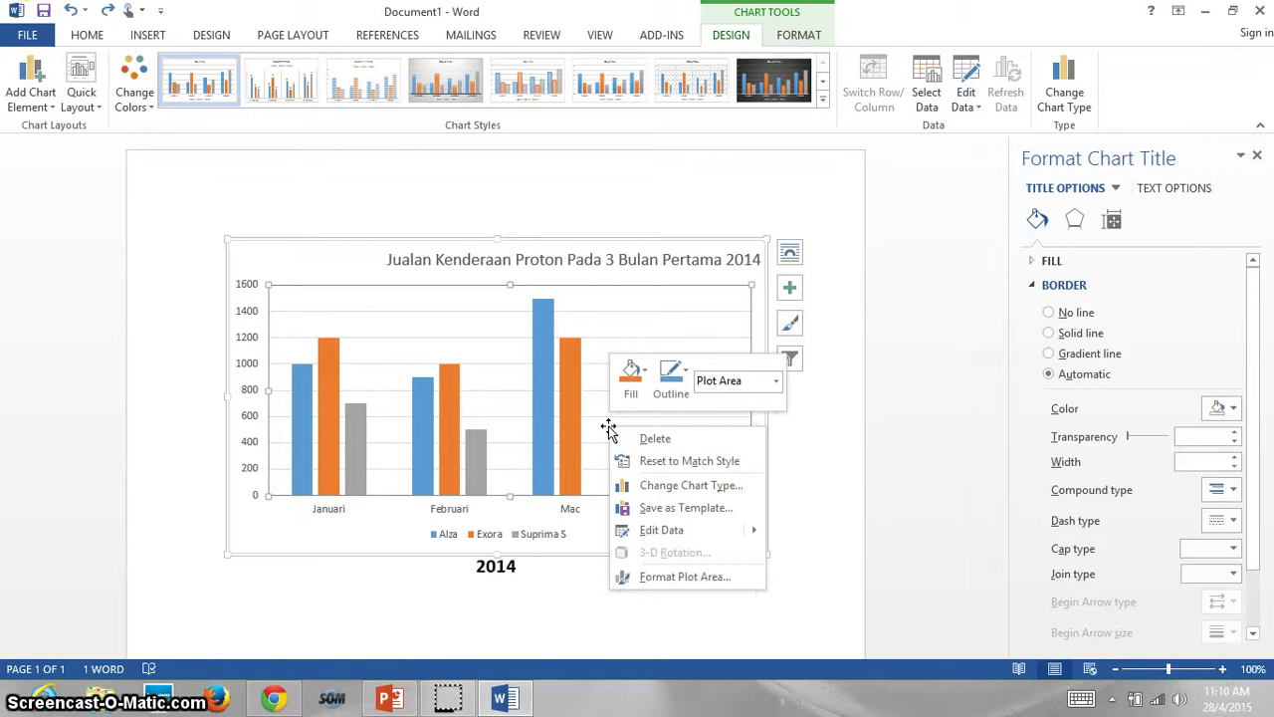
pyautogui.moveTo(683, 538)
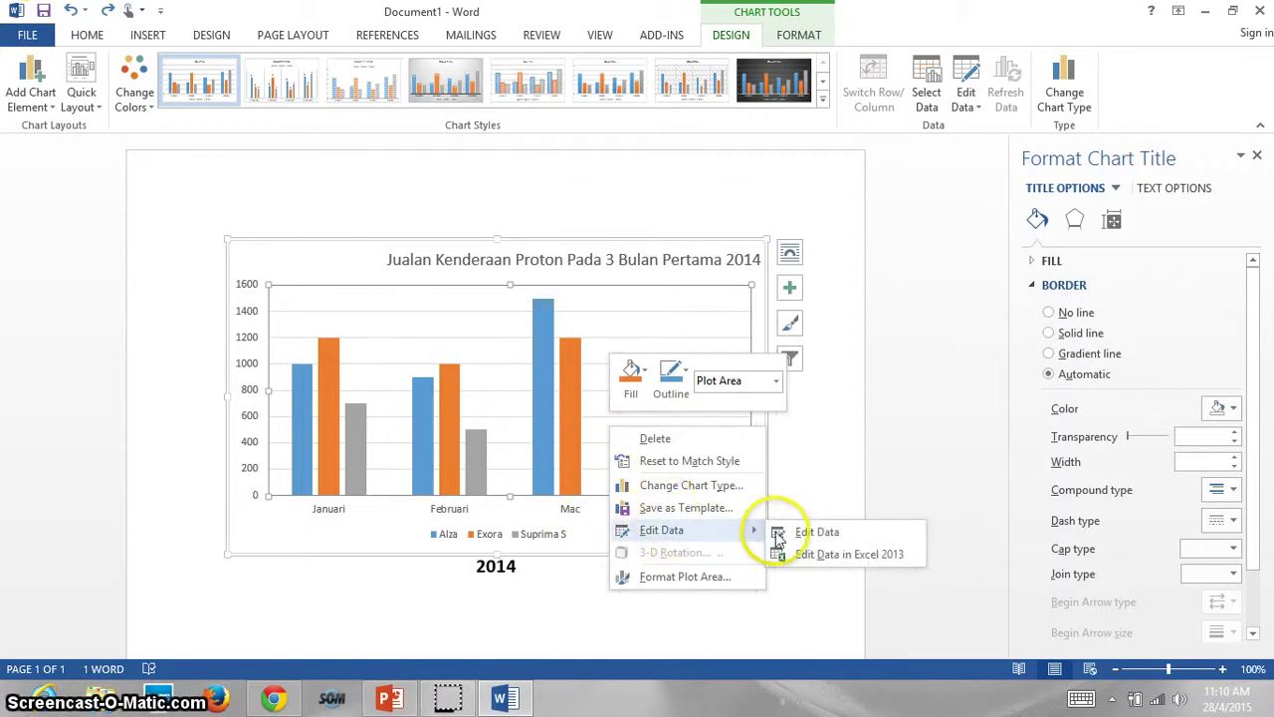
pyautogui.click(817, 536)
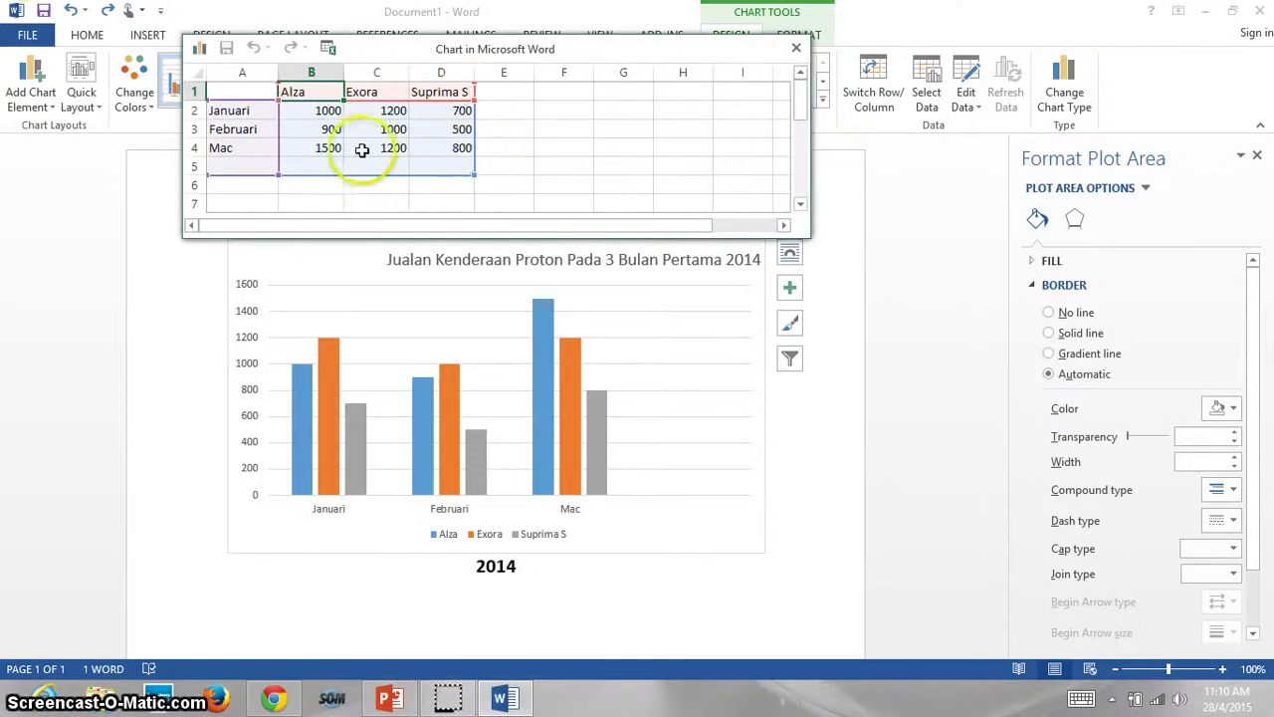
pyautogui.click(796, 49)
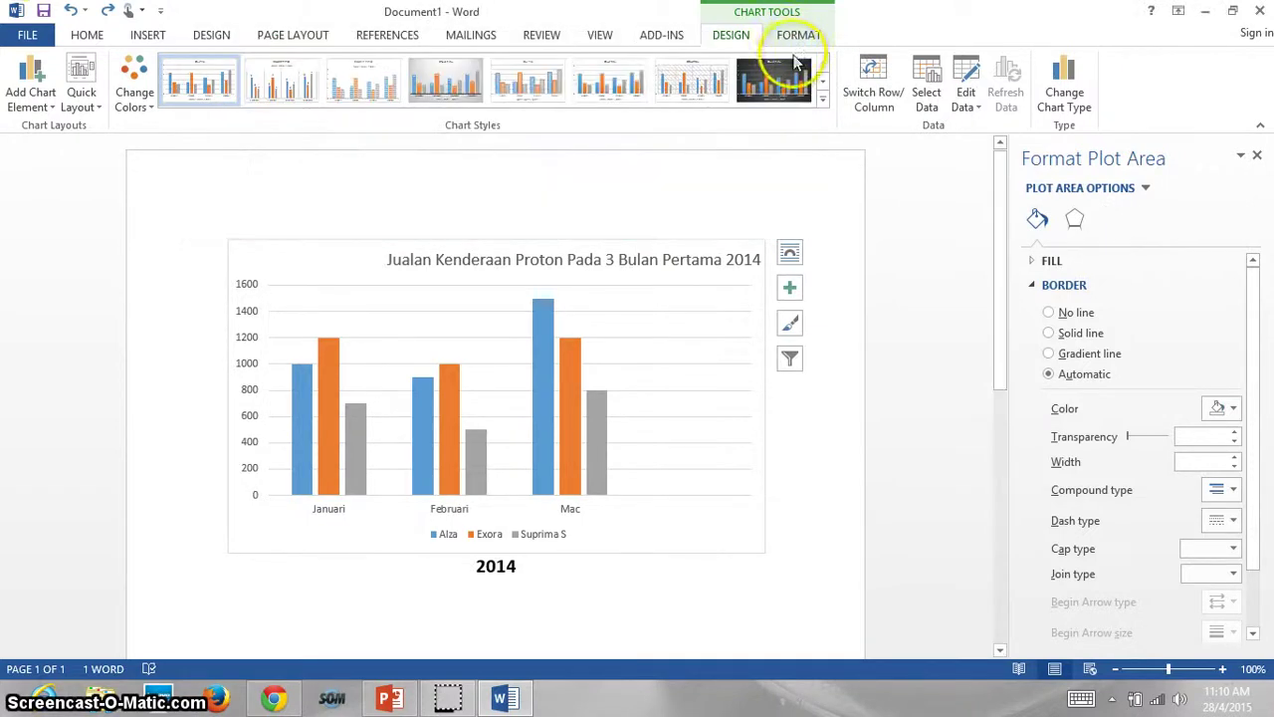
# Drag the chart title to the centre above the columns and close the Format Chart Title pane
pyautogui.click(510, 257)
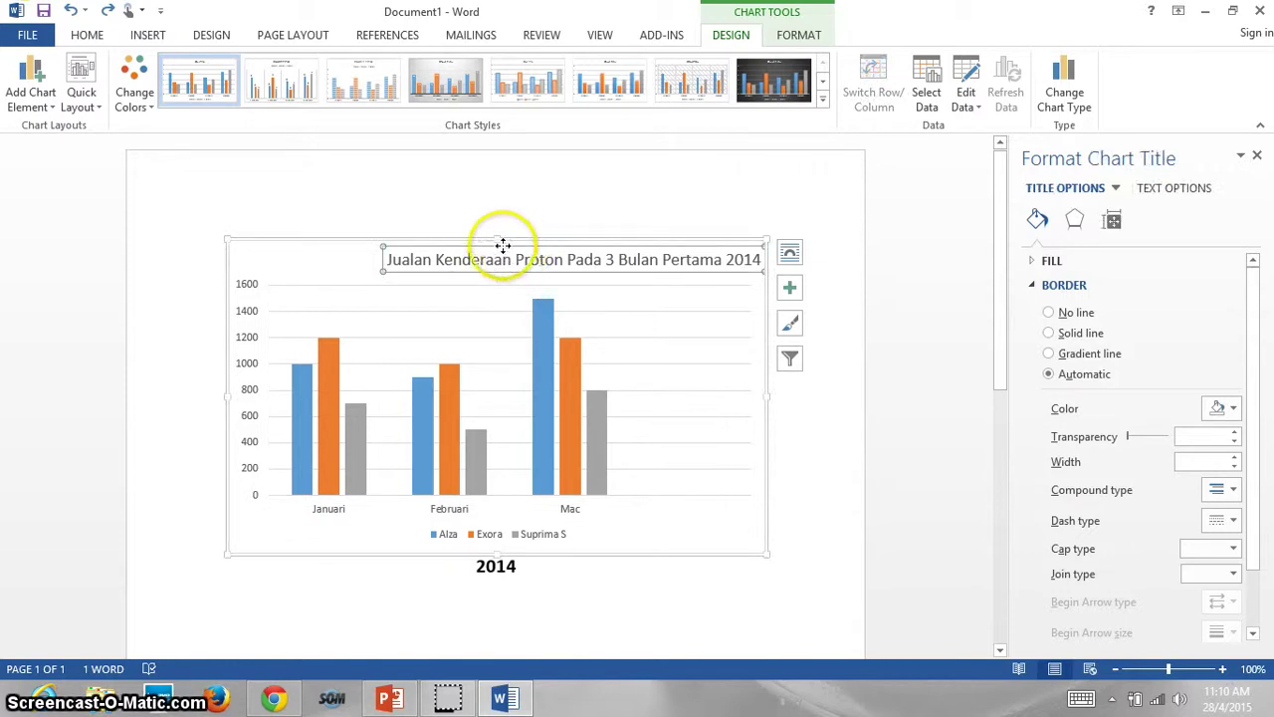
pyautogui.moveTo(508, 248); pyautogui.dragTo(448, 246)
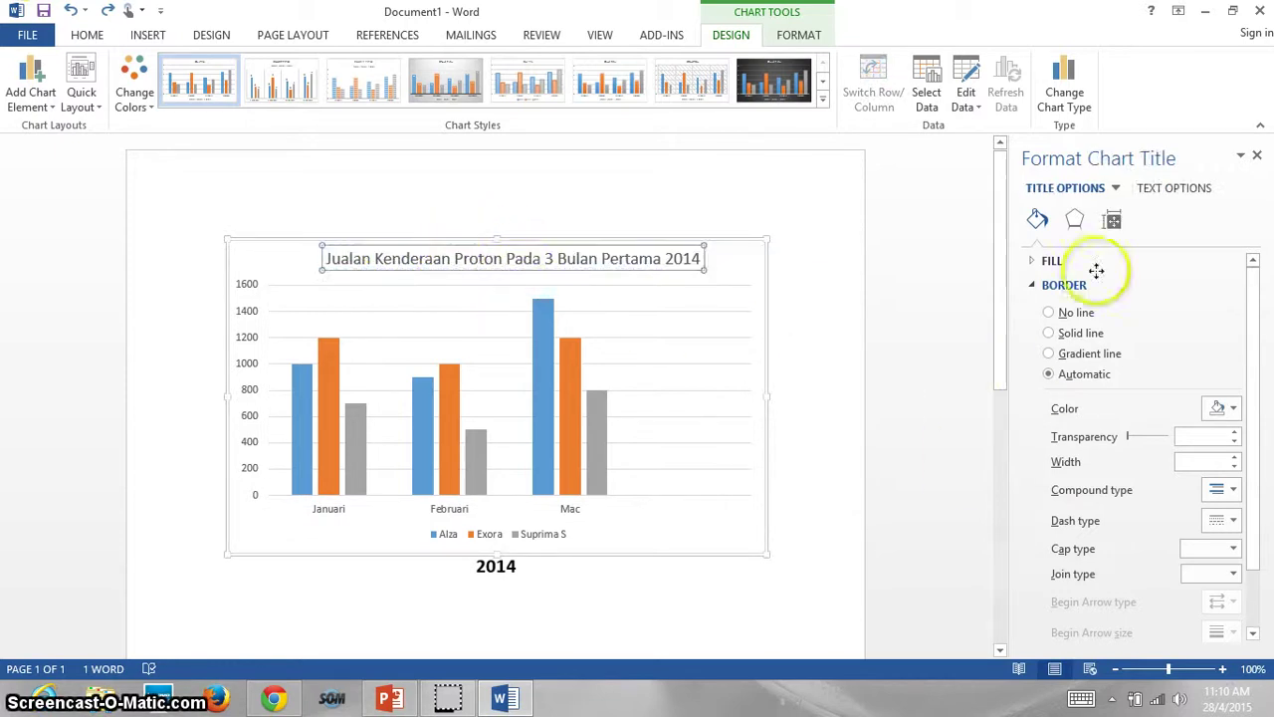
pyautogui.click(1257, 155)
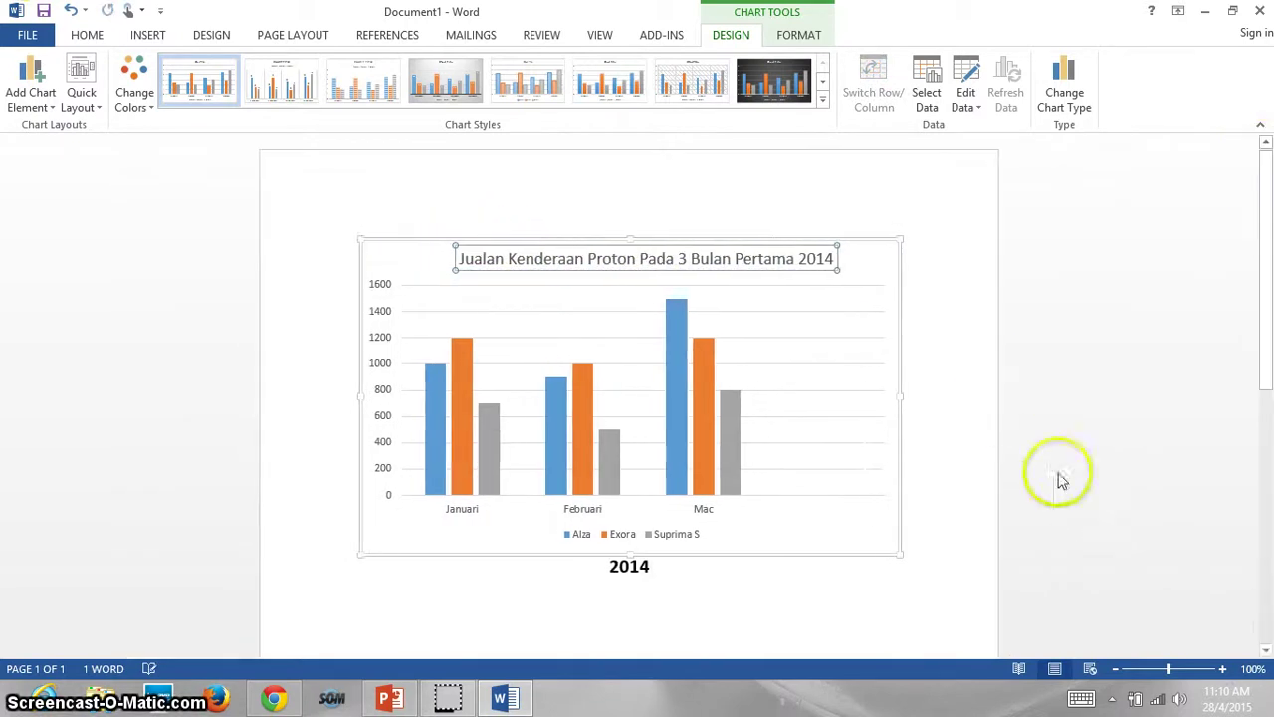
# Zoom the page in to 130%
pyautogui.click(1222, 669)
pyautogui.click(1223, 669)
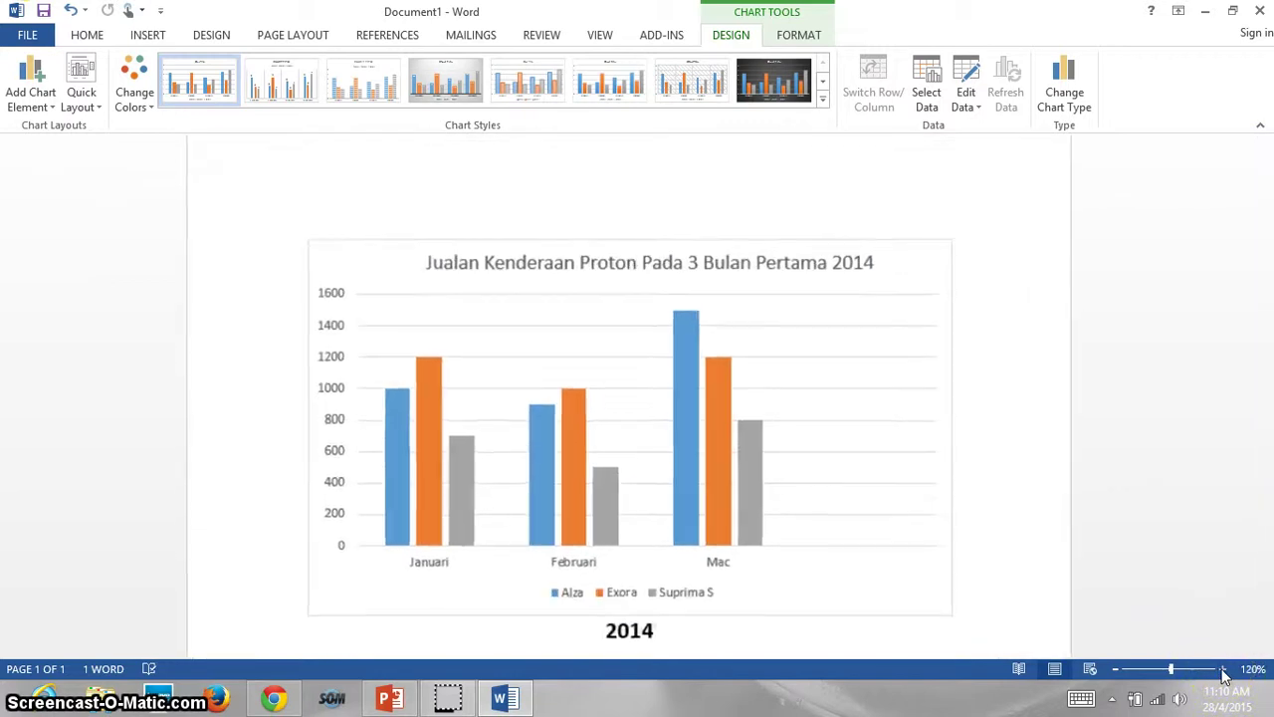
pyautogui.click(1222, 669)
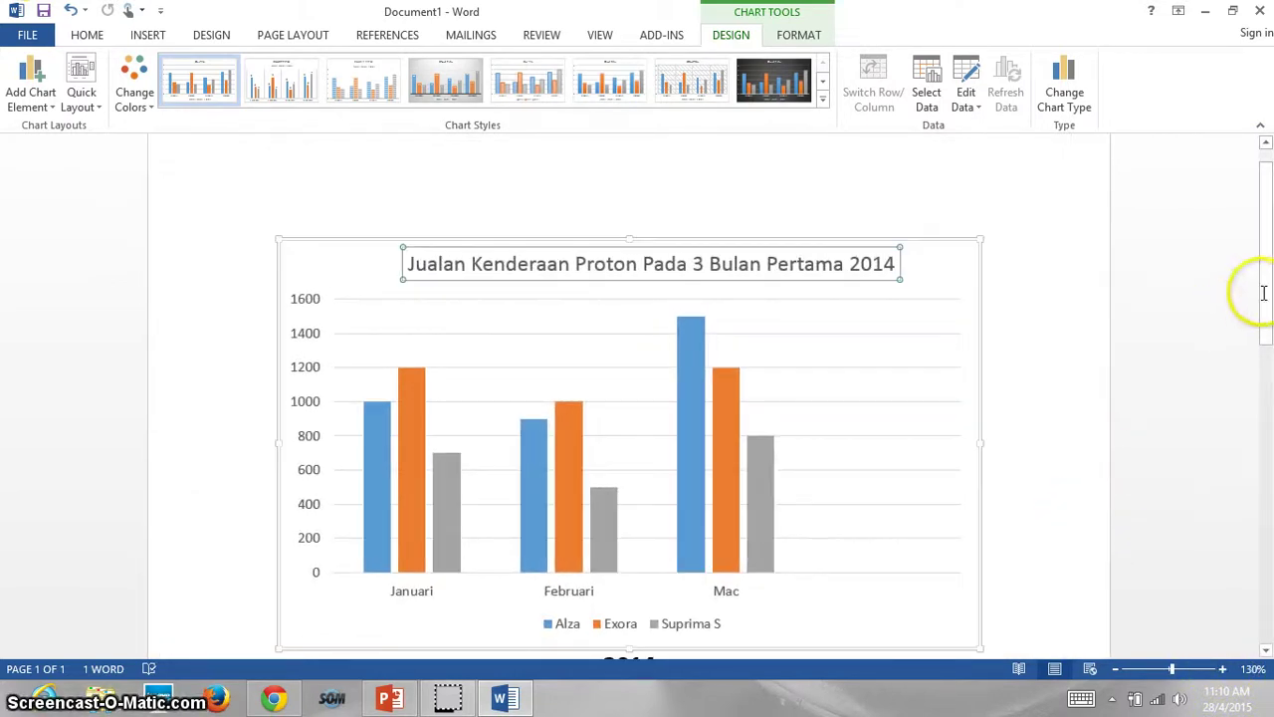
pyautogui.moveTo(1262, 294)
pyautogui.mouseDown()
pyautogui.moveTo(1262, 329)
pyautogui.moveTo(1260, 313)
pyautogui.mouseUp()
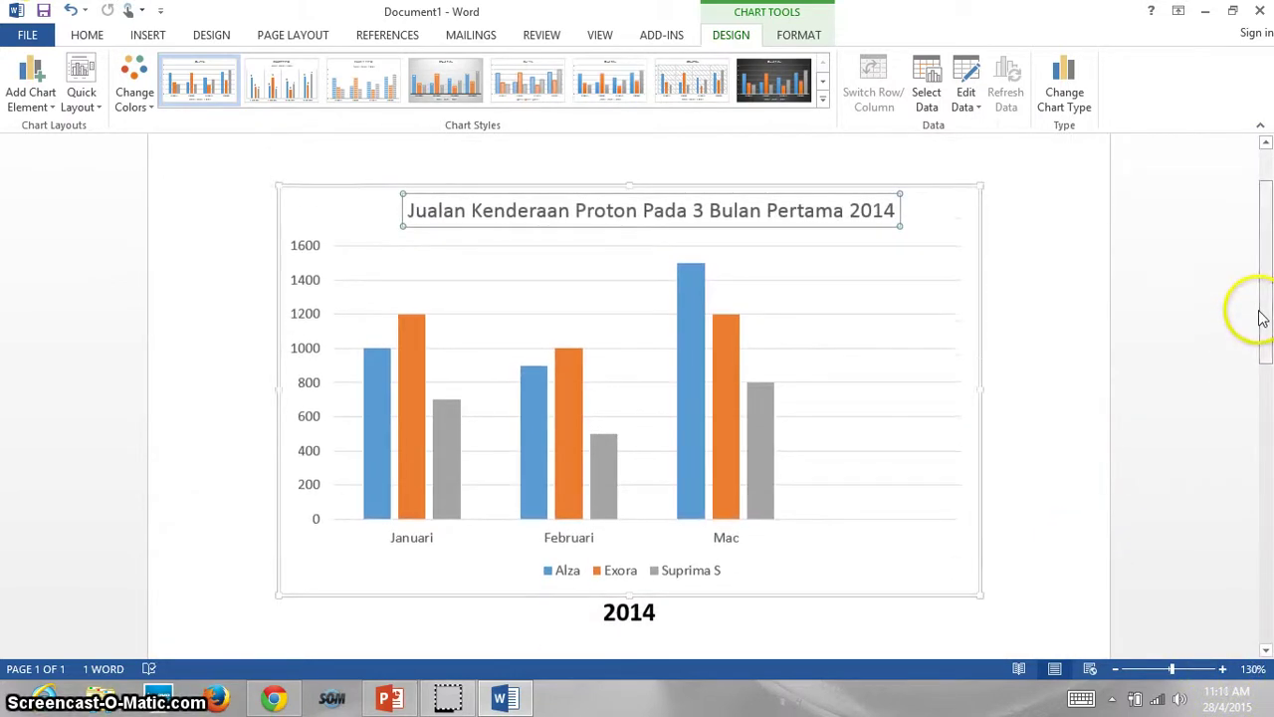
pyautogui.click(89, 35)
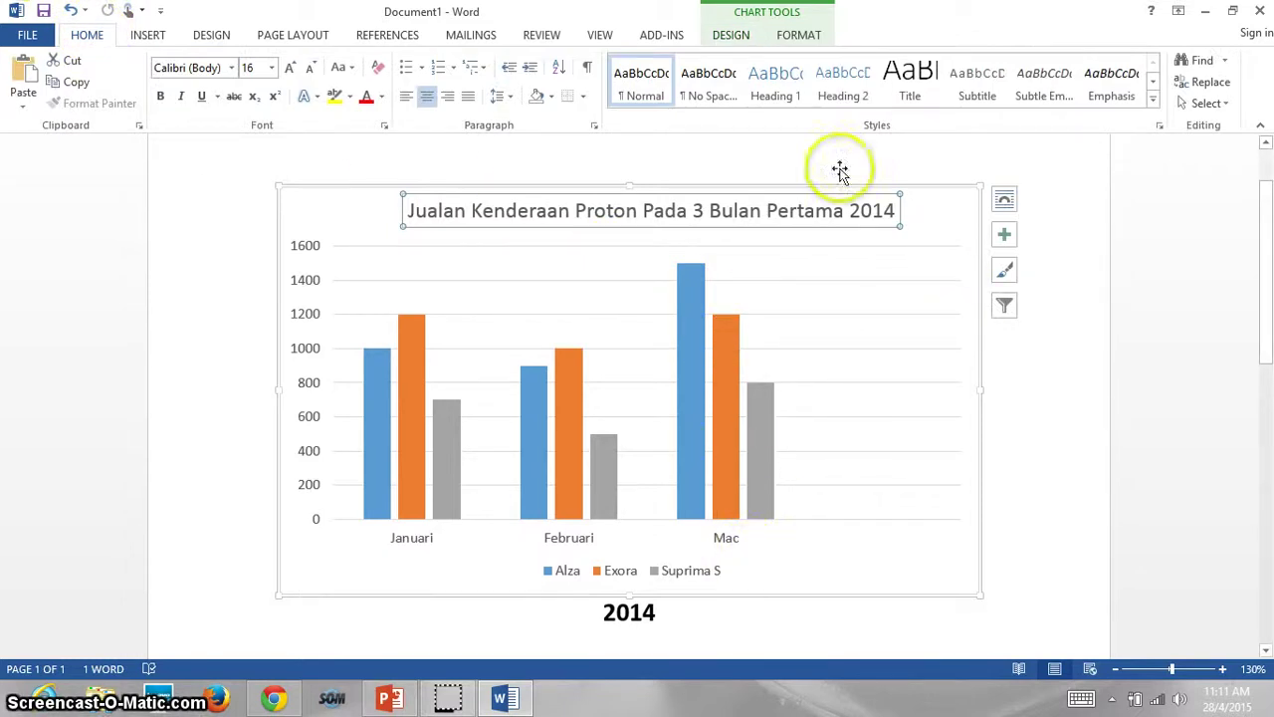
# Try a data-label chart style, then apply Style 11 from the full Chart Styles gallery
pyautogui.click(732, 37)
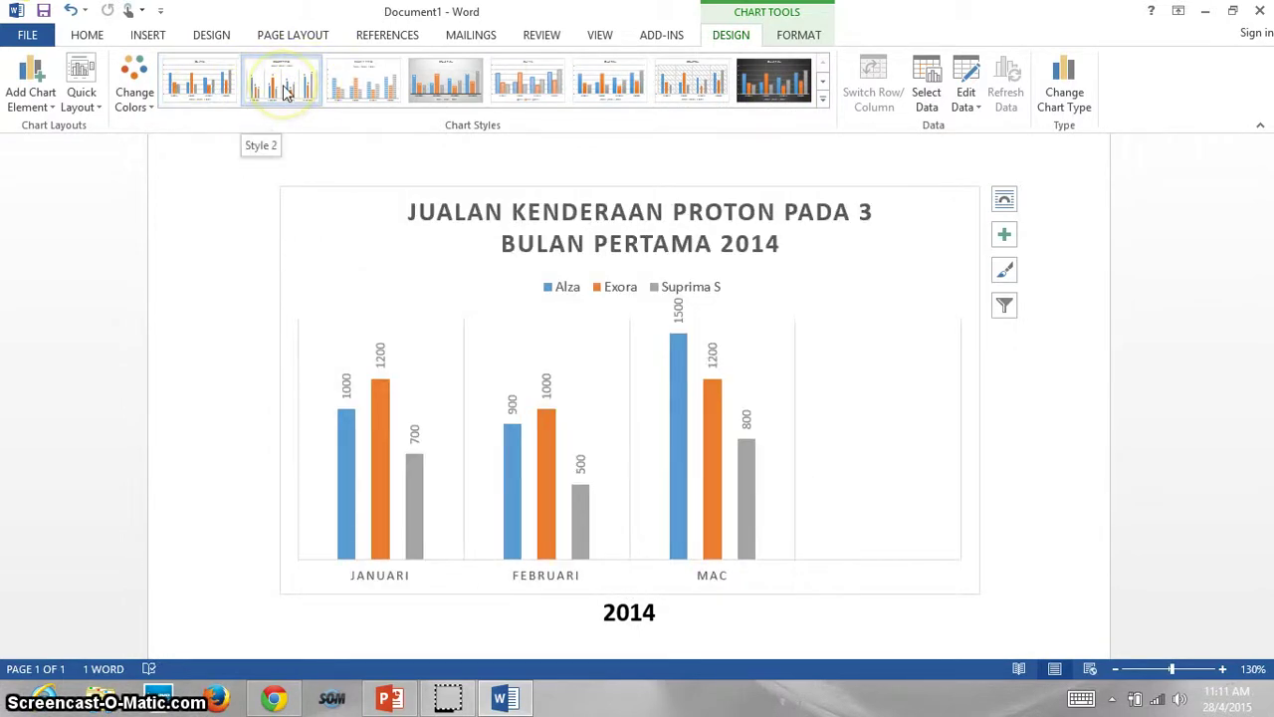
pyautogui.click(286, 90)
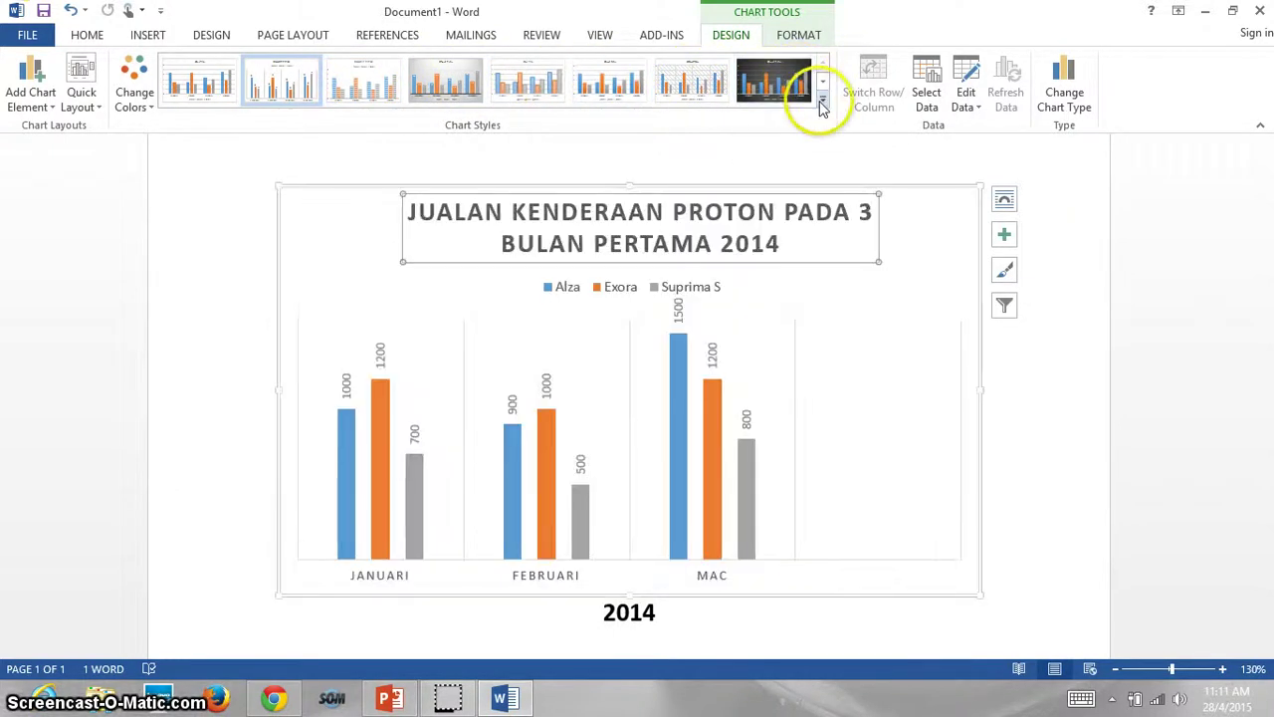
pyautogui.click(822, 93)
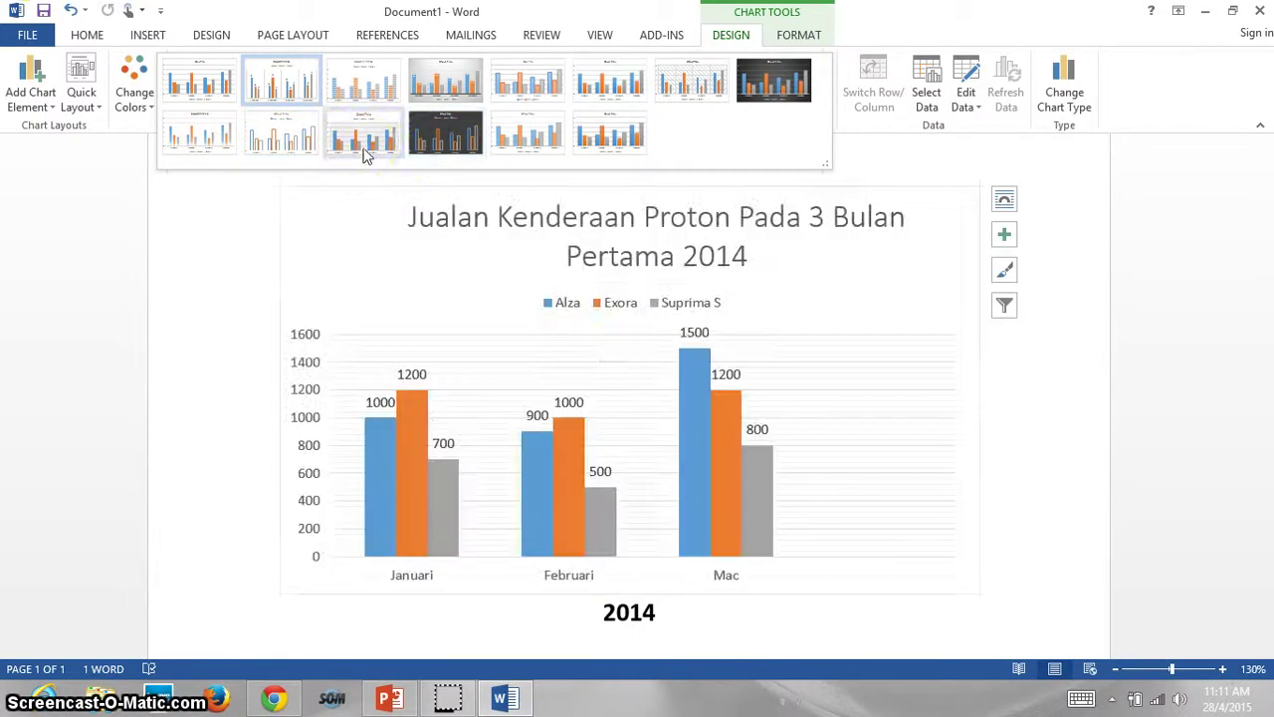
pyautogui.click(365, 154)
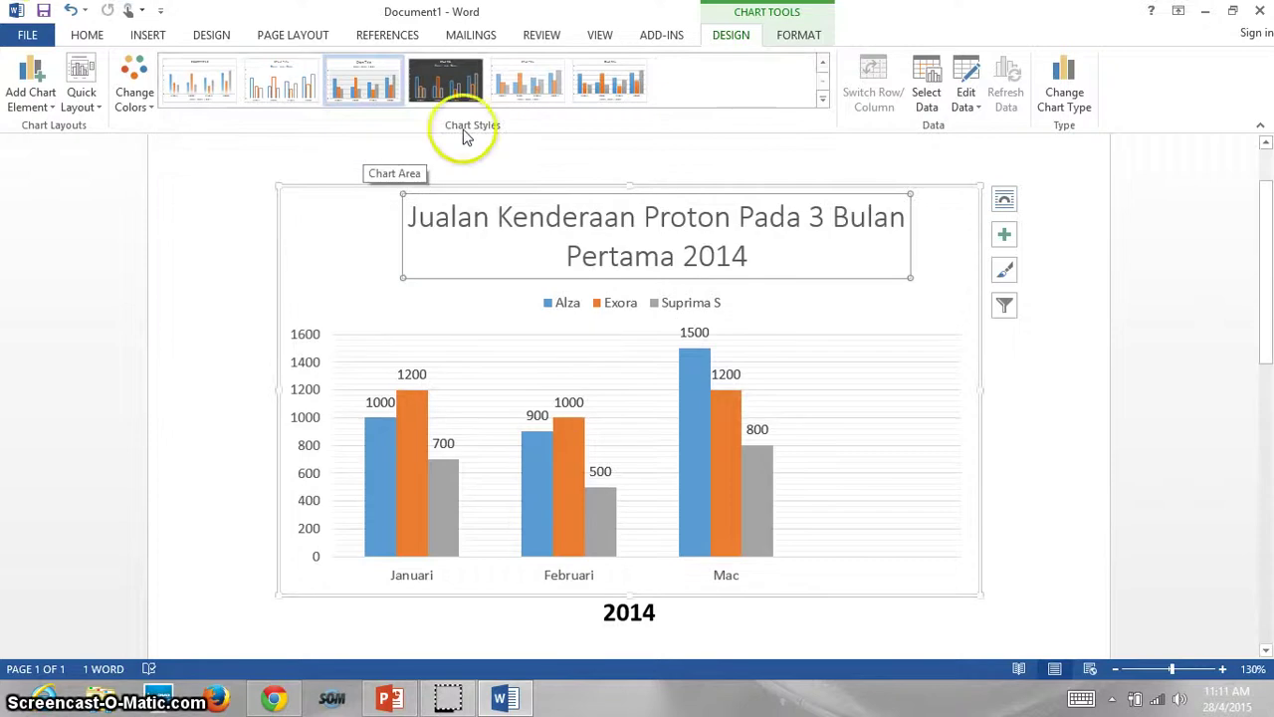
pyautogui.click(568, 464)
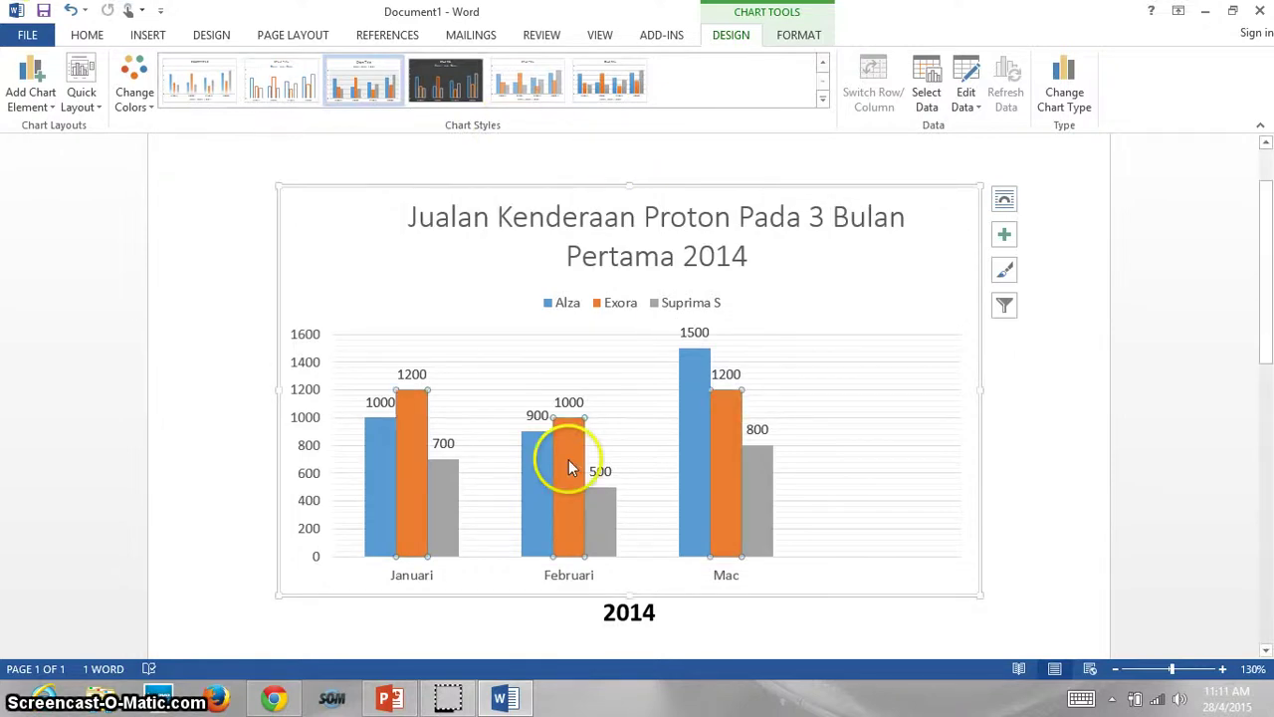
pyautogui.click(389, 473)
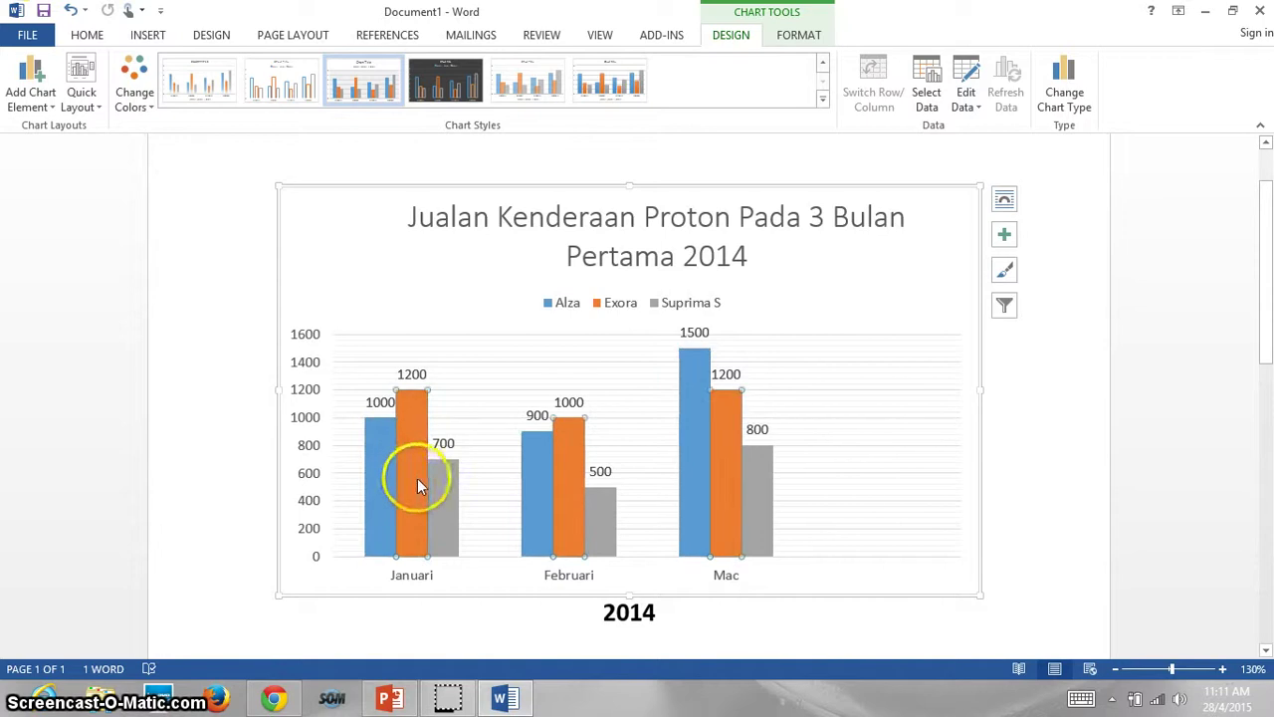
pyautogui.click(456, 483)
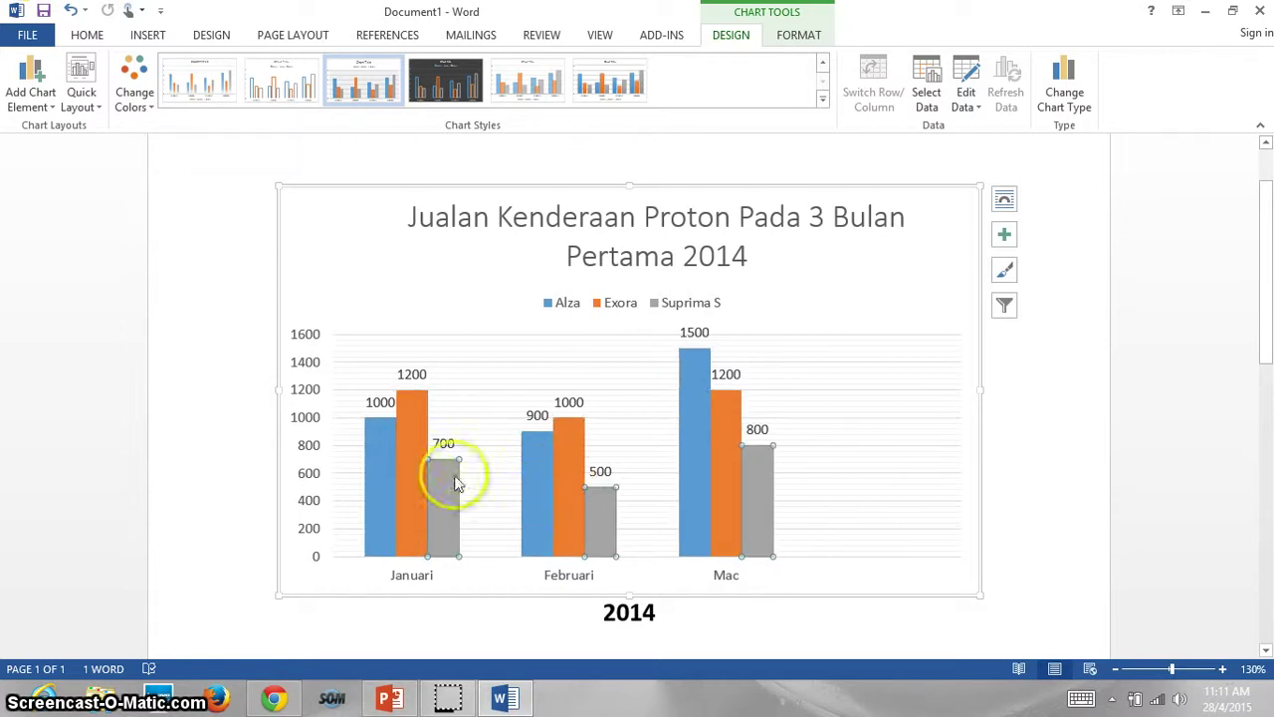
pyautogui.click(379, 484)
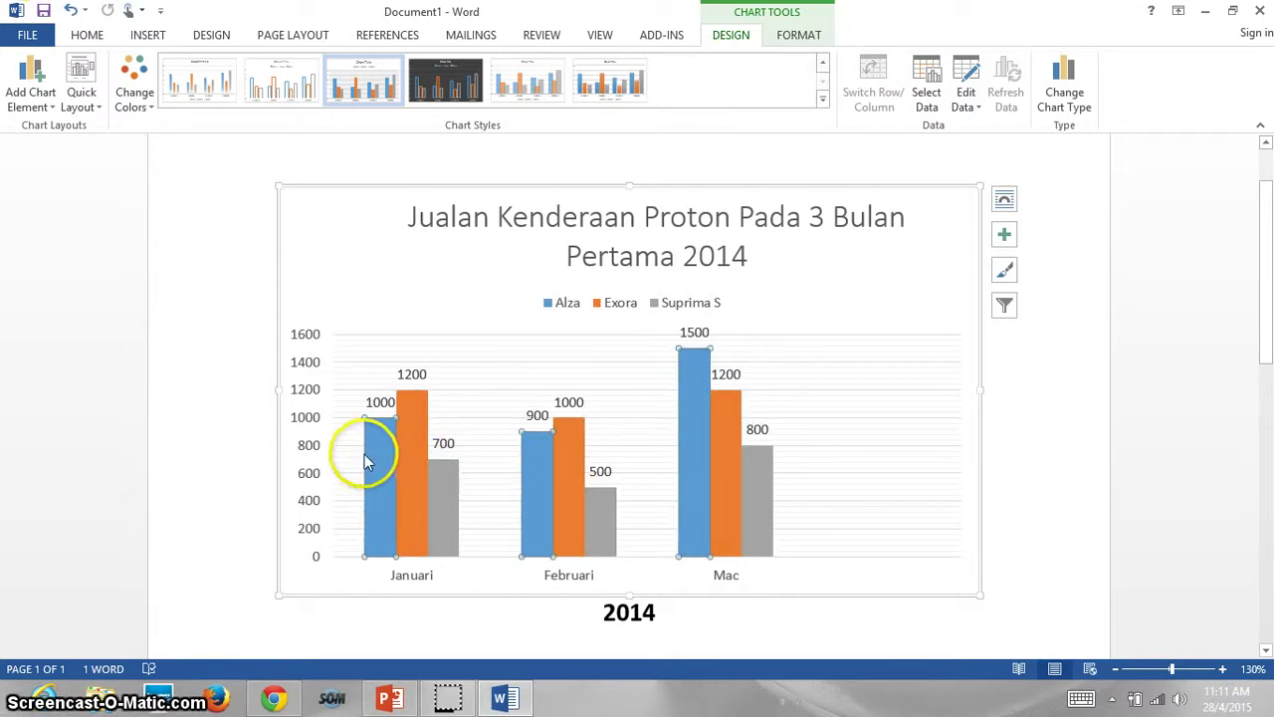
pyautogui.click(151, 109)
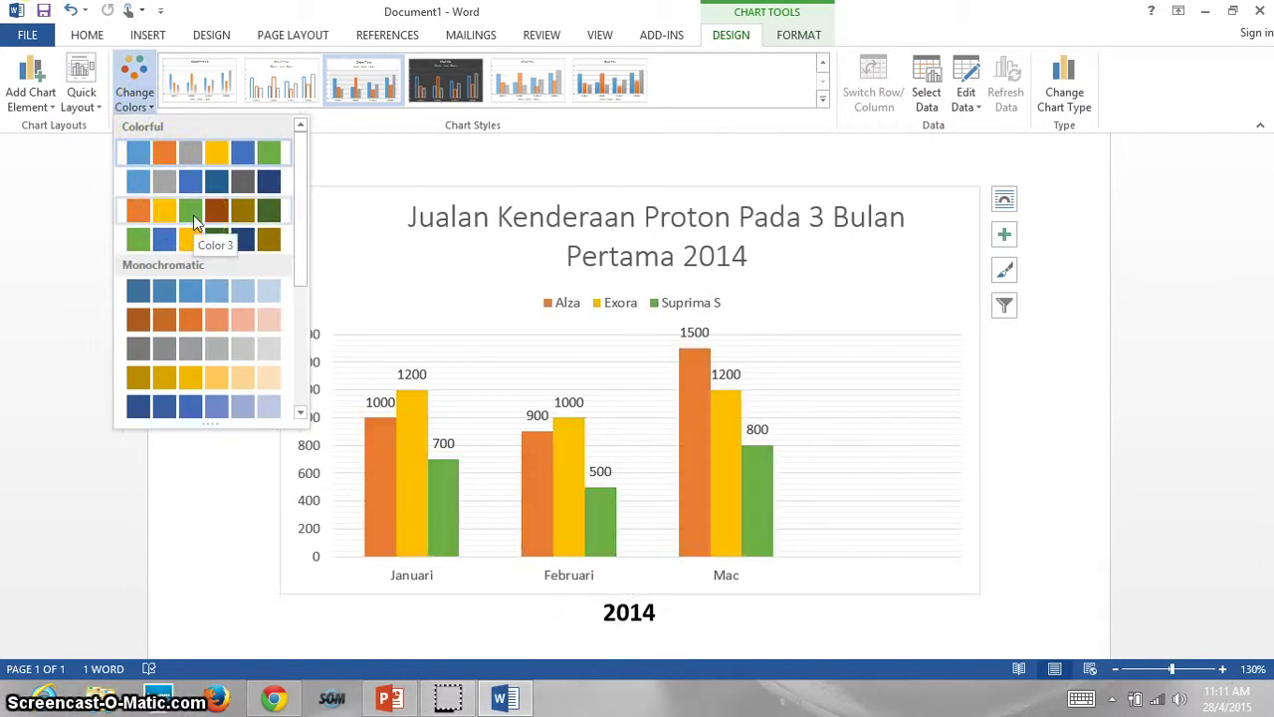
pyautogui.click(202, 243)
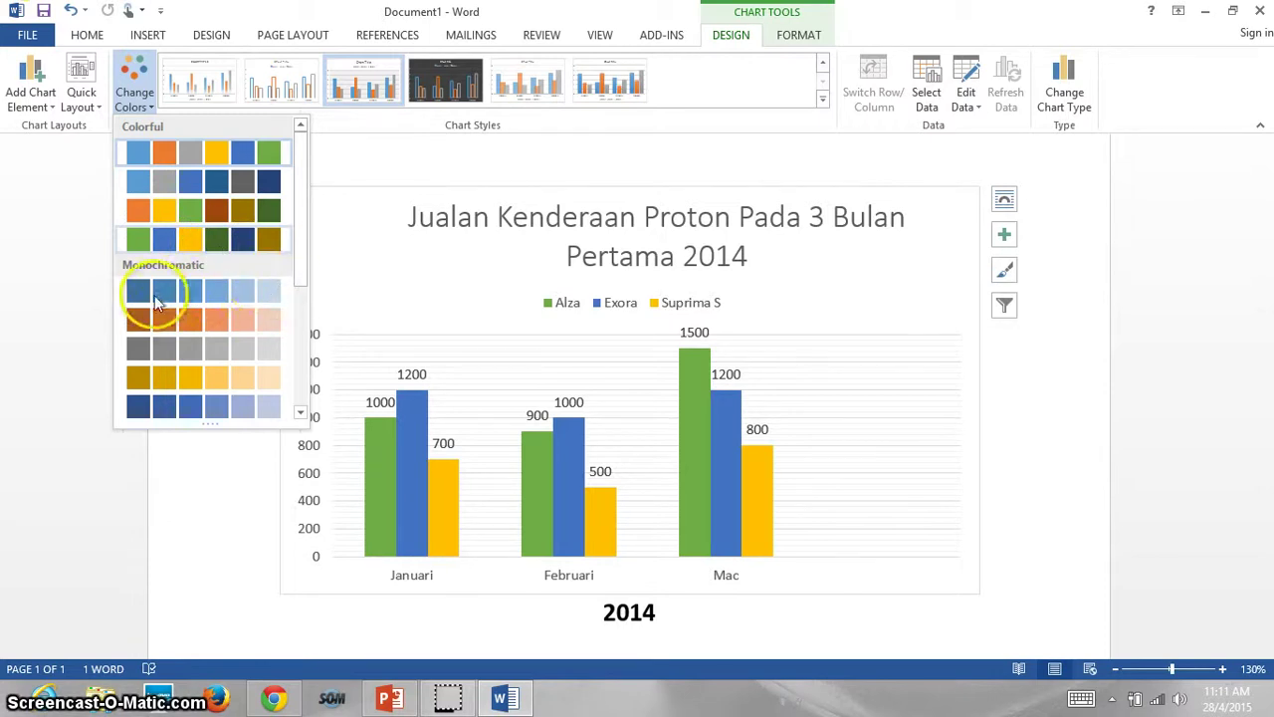
pyautogui.click(1034, 428)
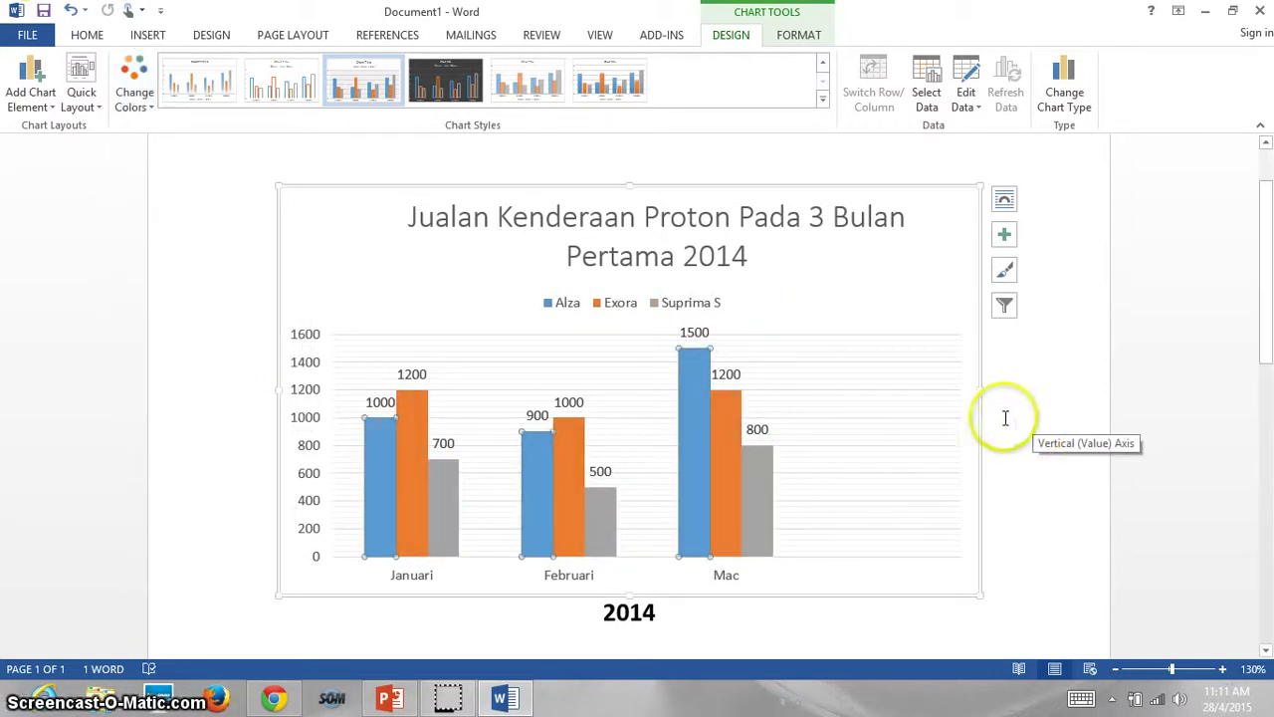
pyautogui.click(873, 432)
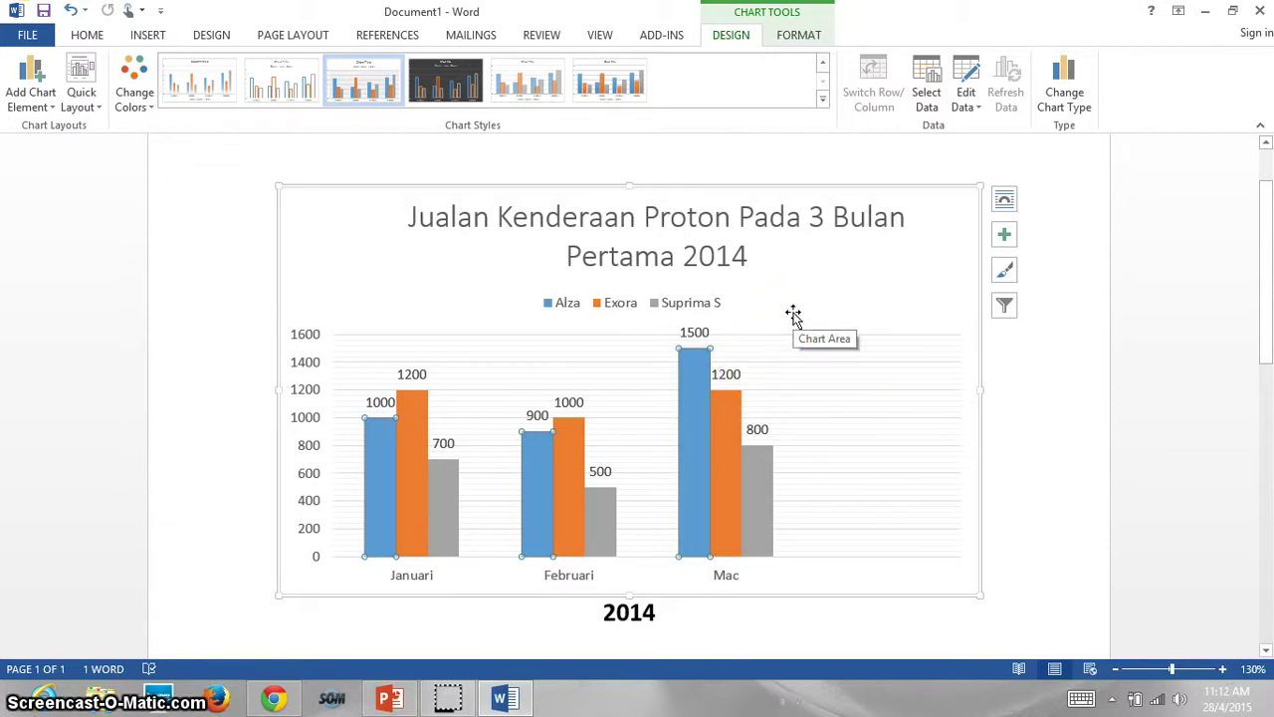
pyautogui.click(978, 449)
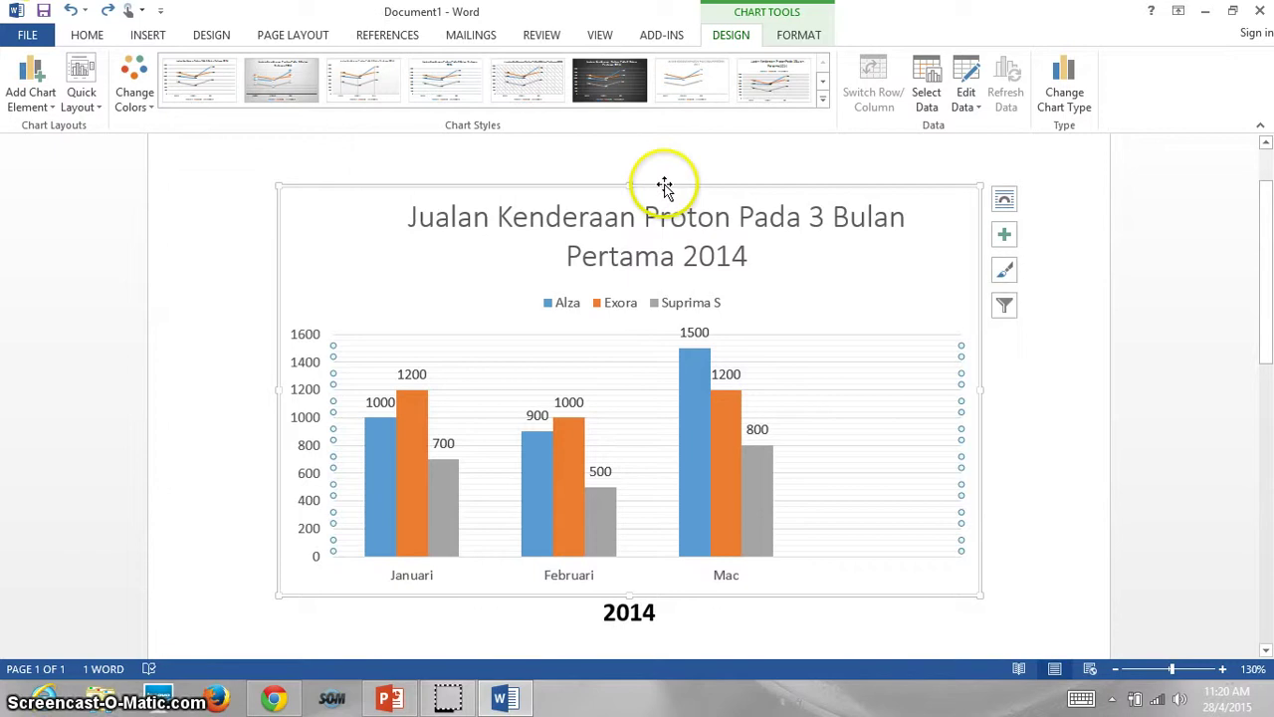
pyautogui.click(1067, 109)
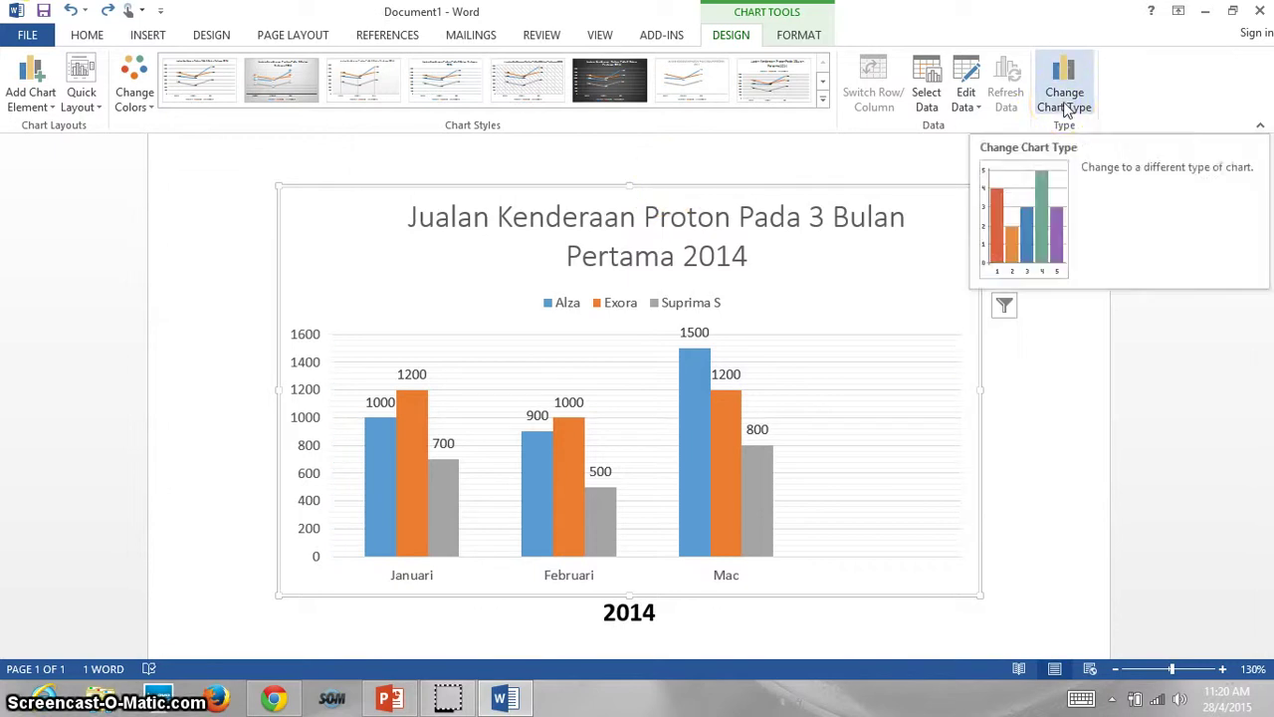
# Change the Proton sales chart type to Pie
pyautogui.click(1068, 109)
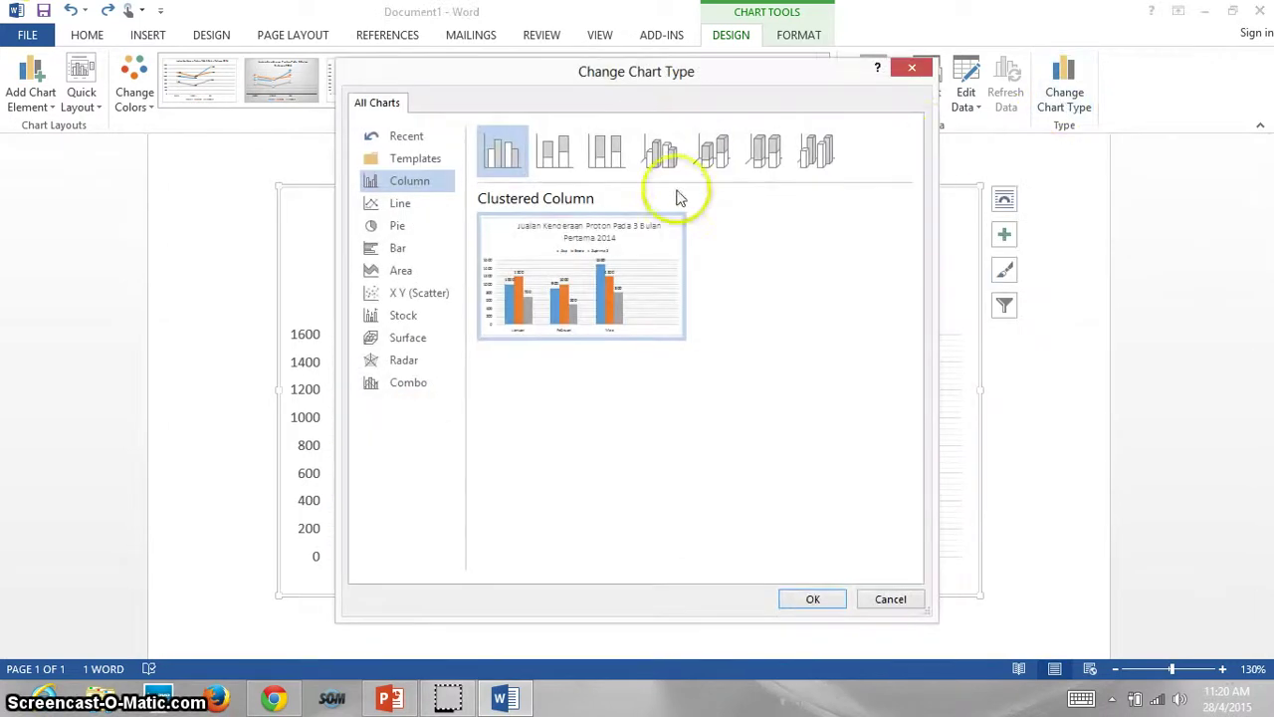
pyautogui.click(396, 226)
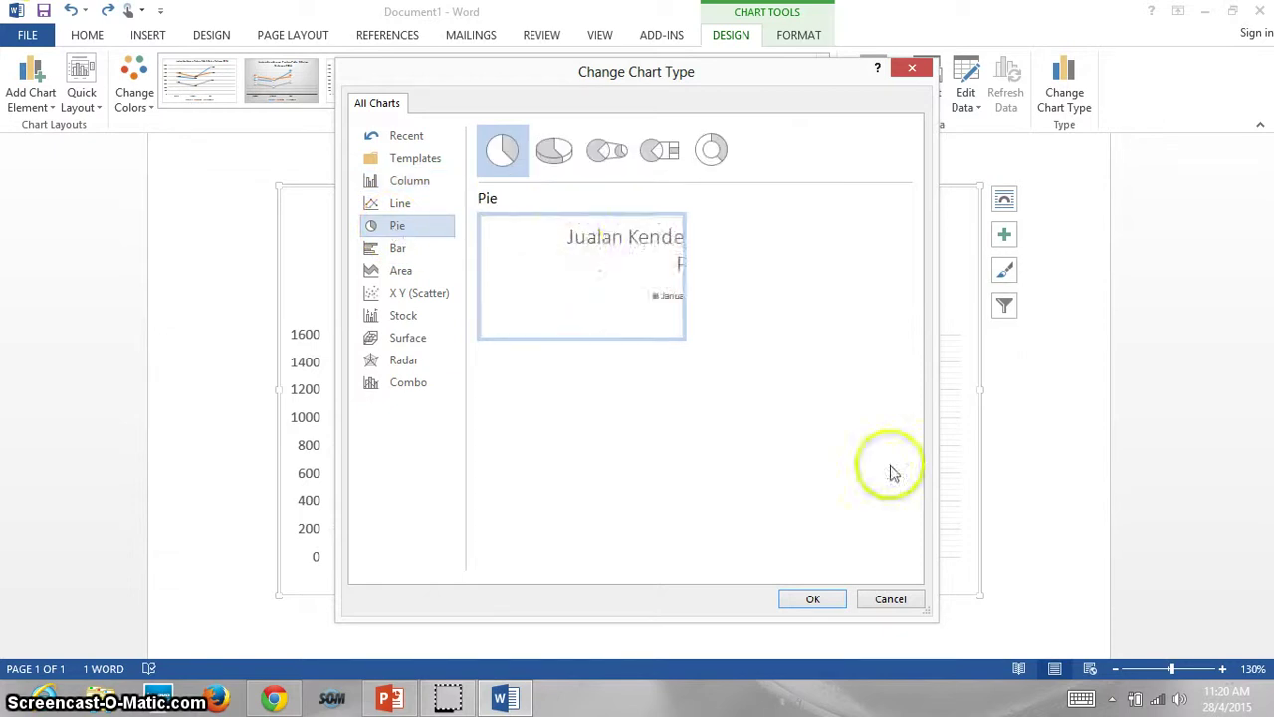
pyautogui.click(813, 600)
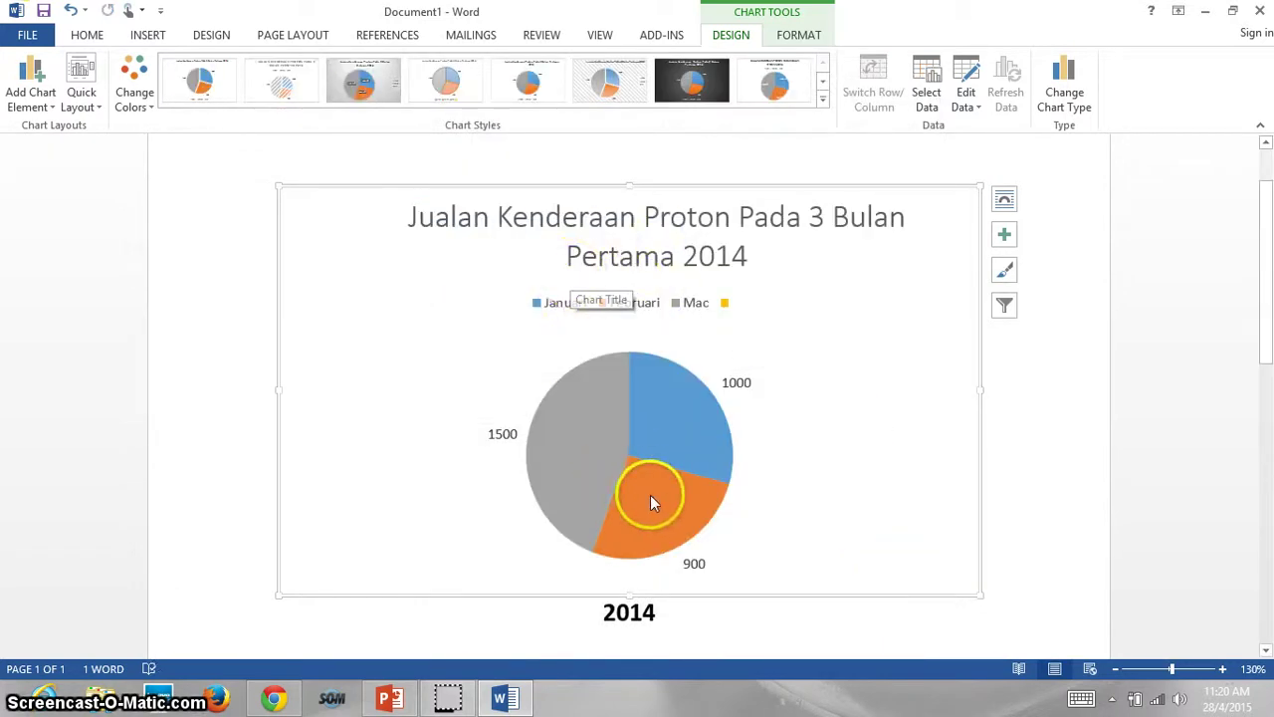
pyautogui.moveTo(652, 498)
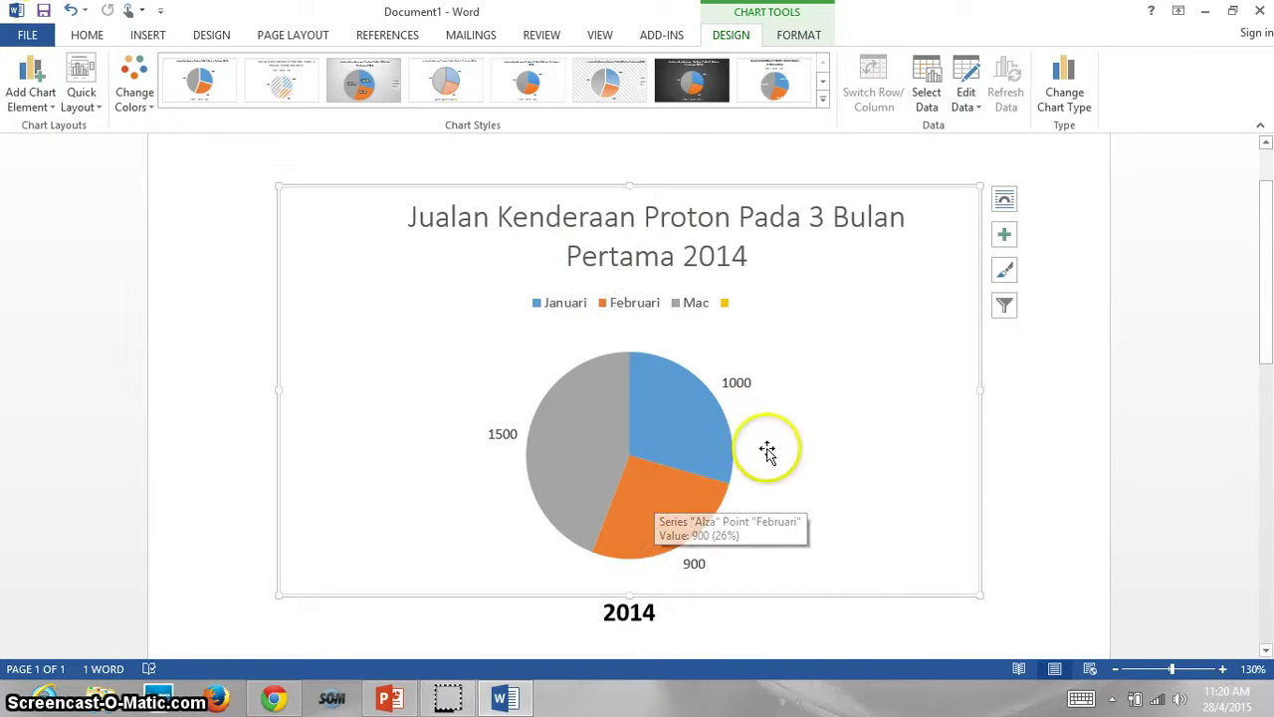
# Try converting the chart to a Line chart, then undo back to the pie
pyautogui.click(1073, 107)
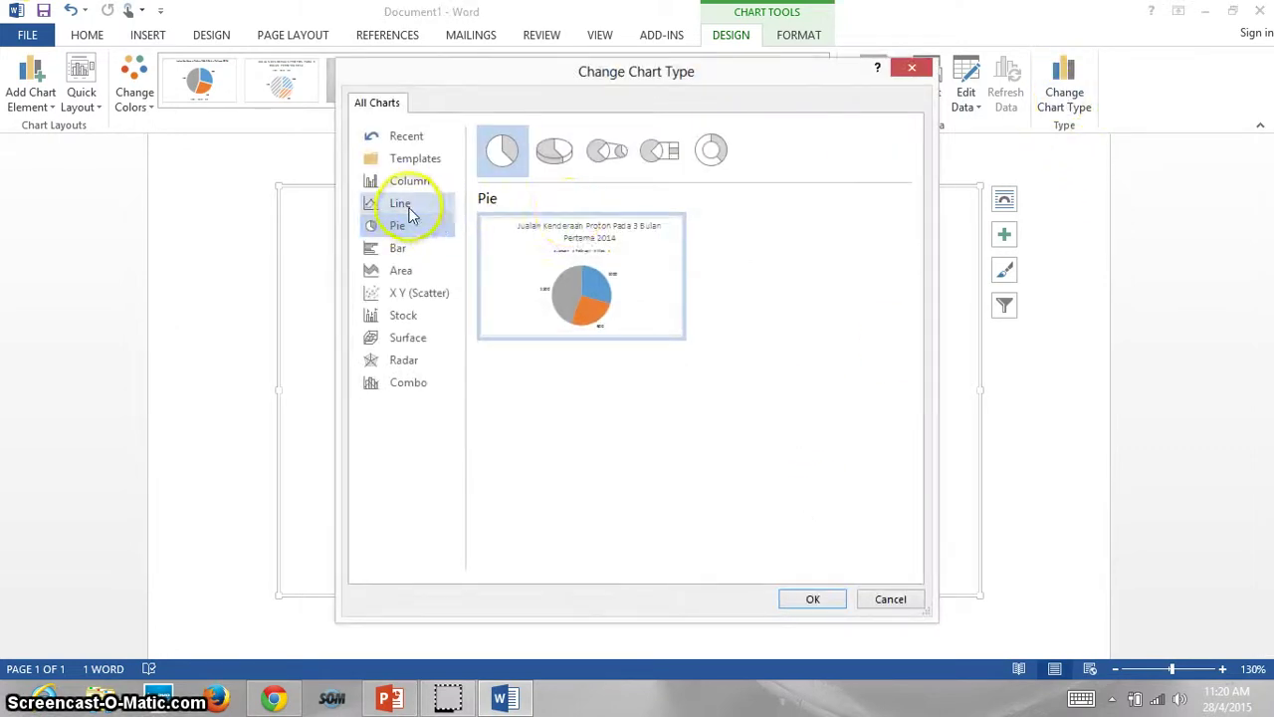
pyautogui.click(406, 205)
pyautogui.click(811, 600)
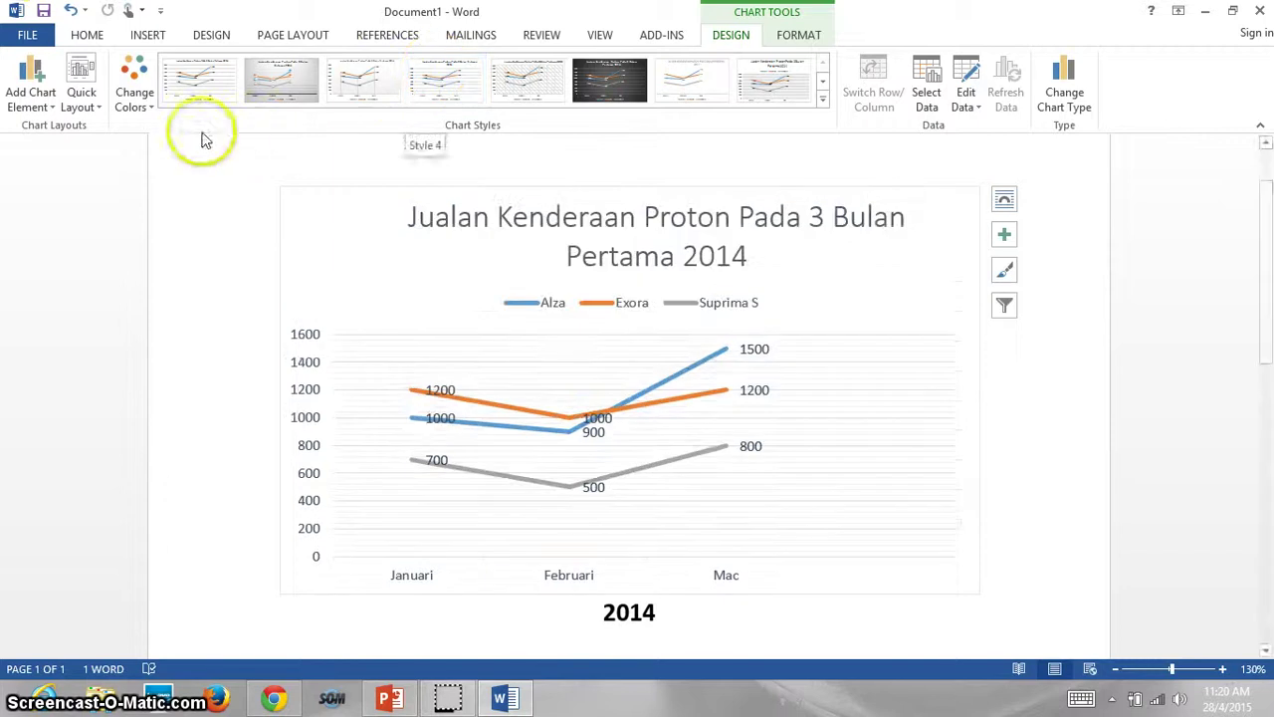
pyautogui.click(72, 12)
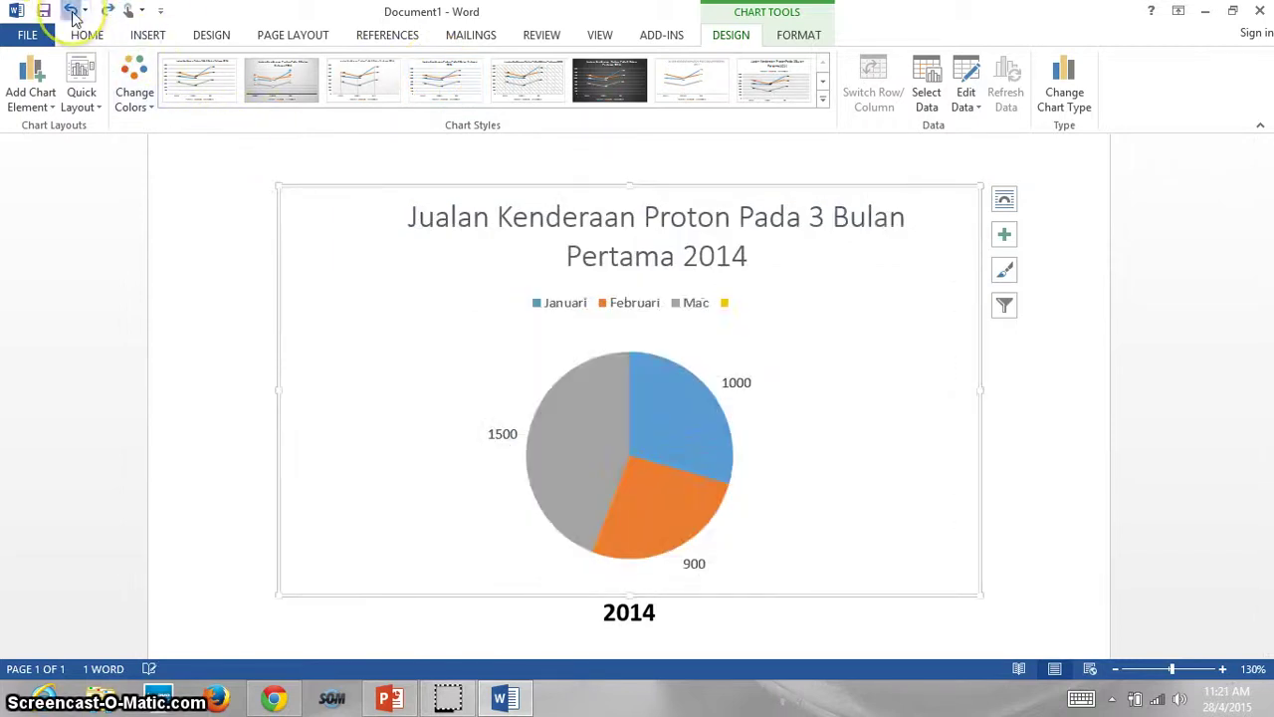
# Undo back to the clustered column chart and browse the Add Chart Element submenus without changes
pyautogui.click(71, 12)
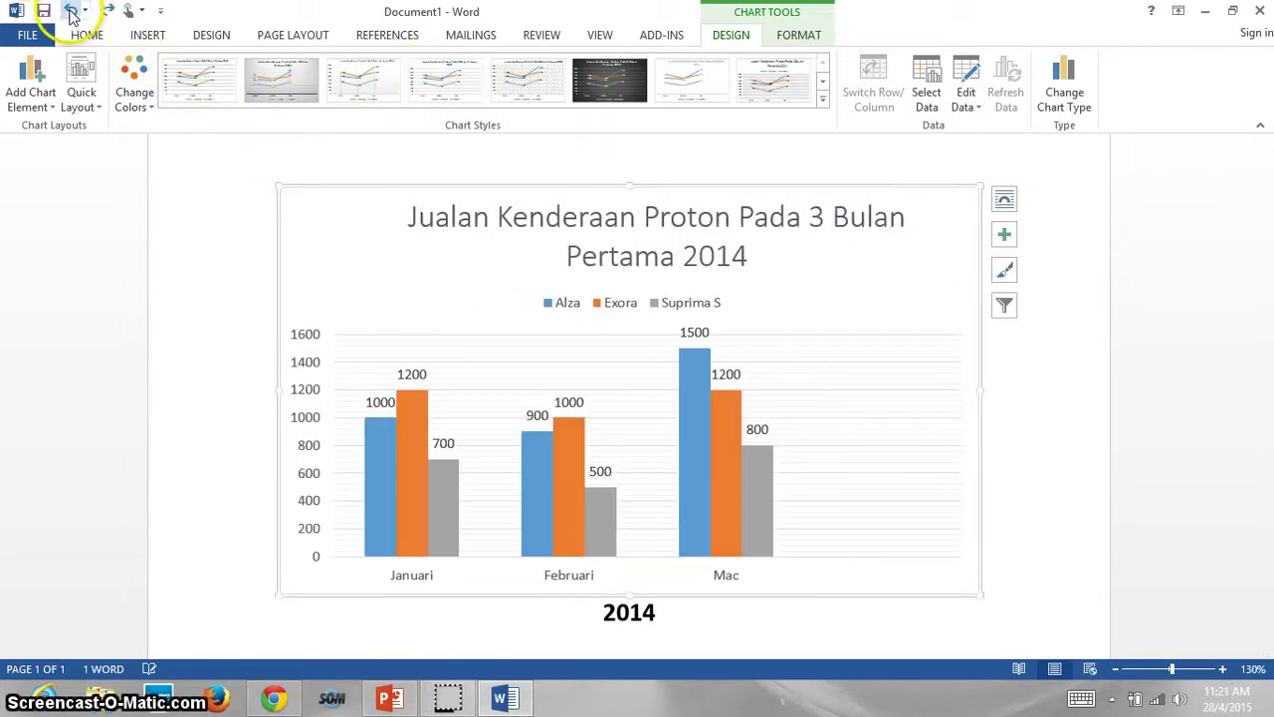
pyautogui.click(44, 117)
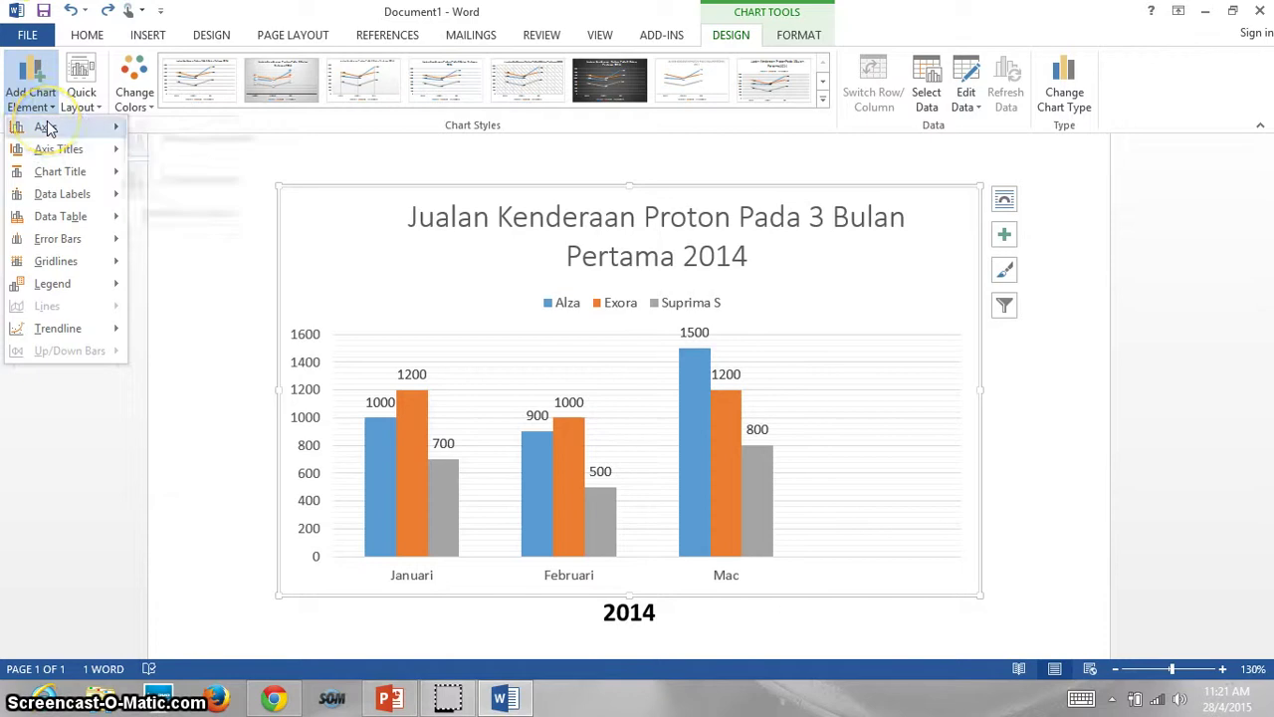
pyautogui.moveTo(46, 127)
pyautogui.moveTo(52, 194)
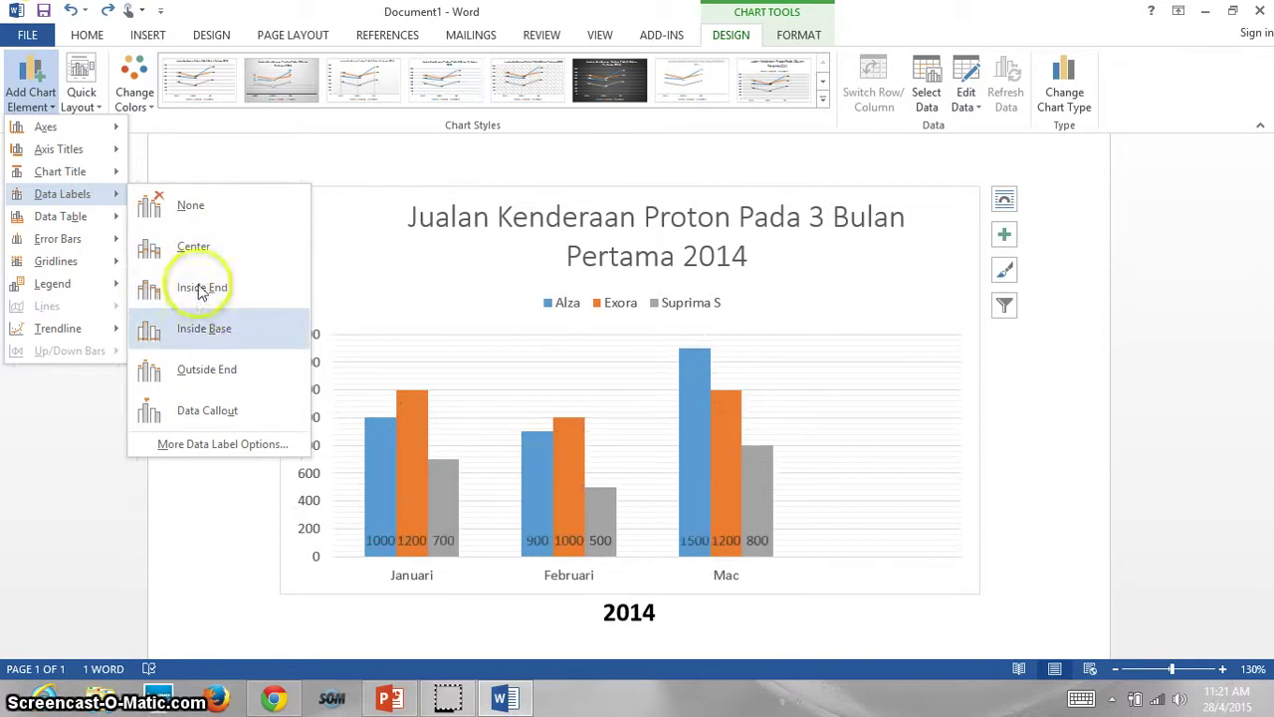
pyautogui.moveTo(93, 249)
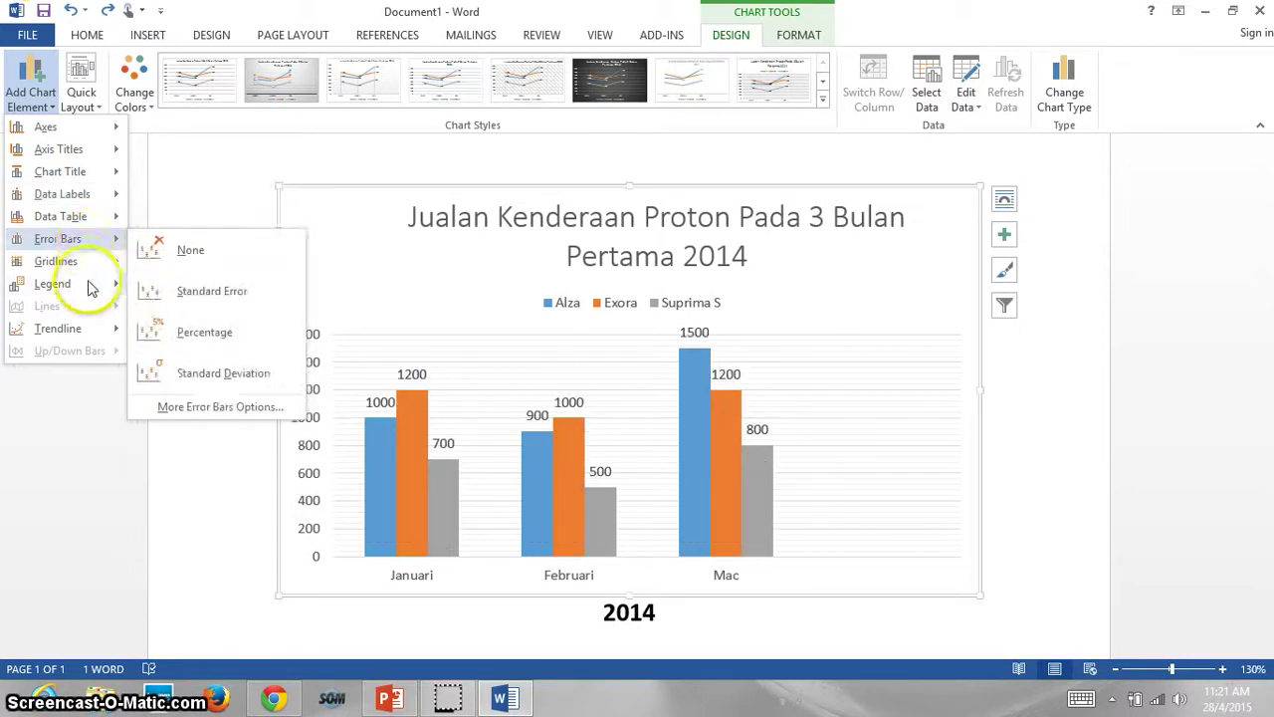
pyautogui.moveTo(89, 285)
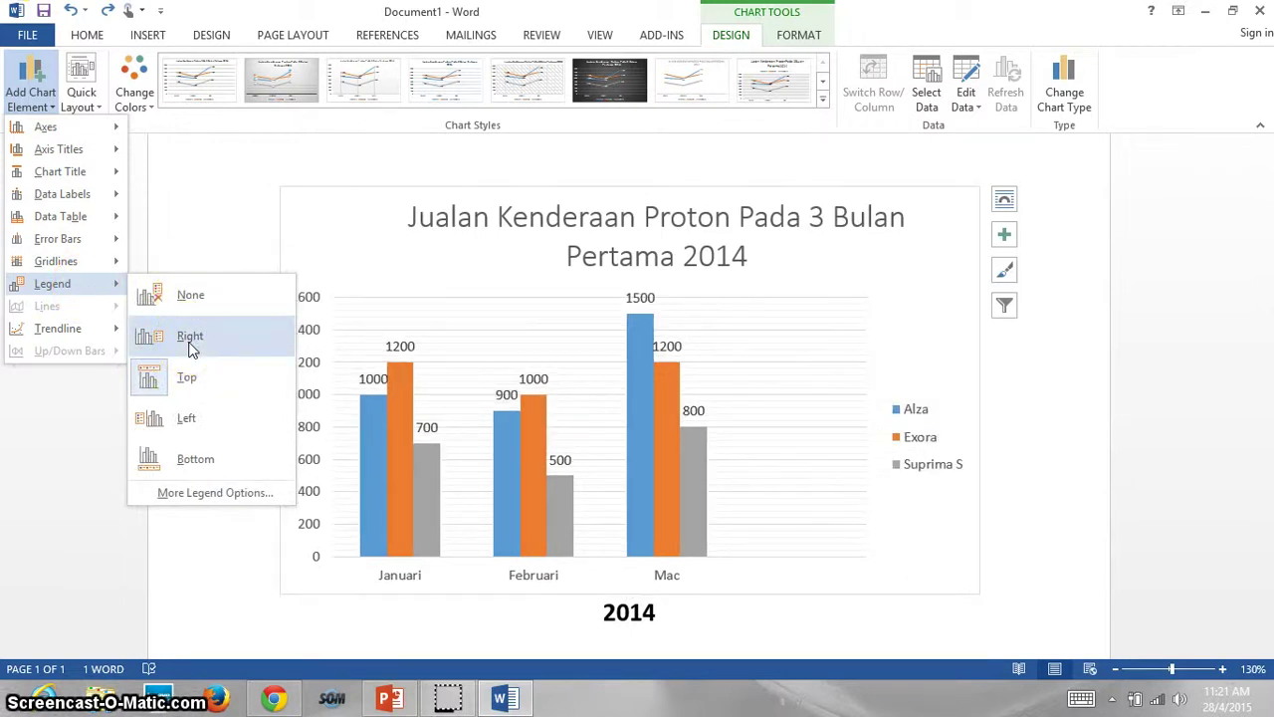
pyautogui.click(1028, 388)
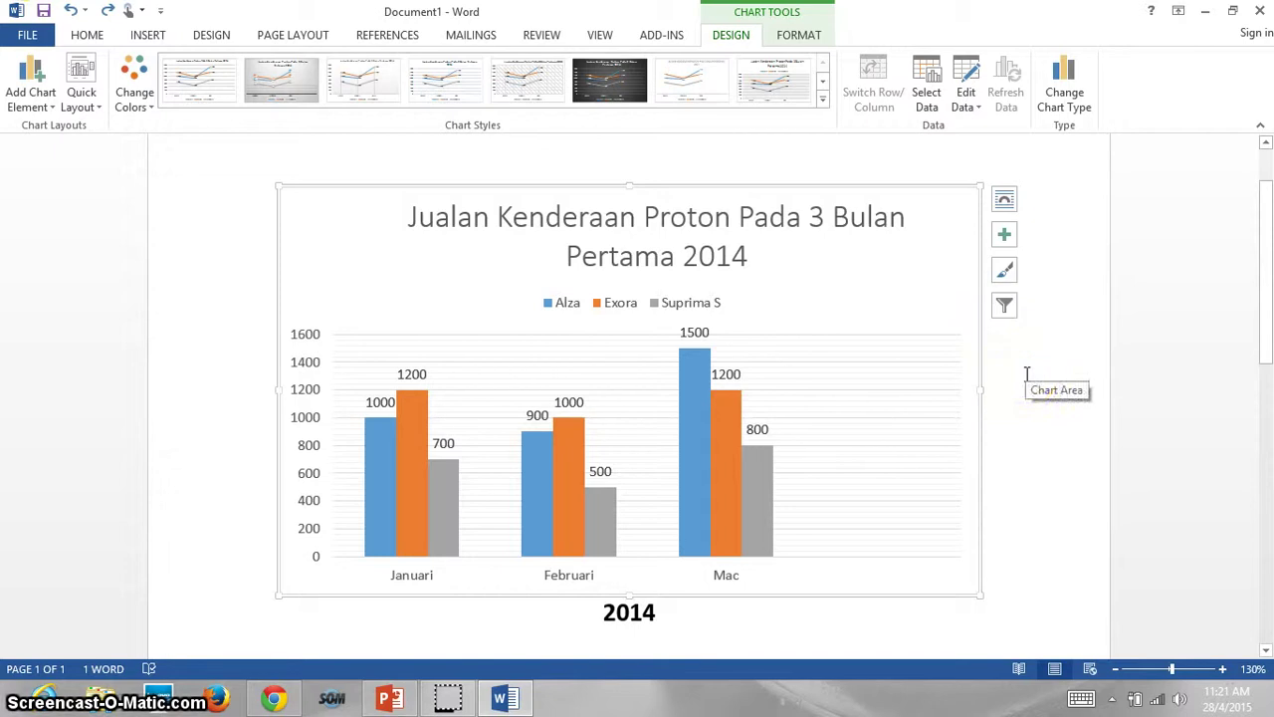